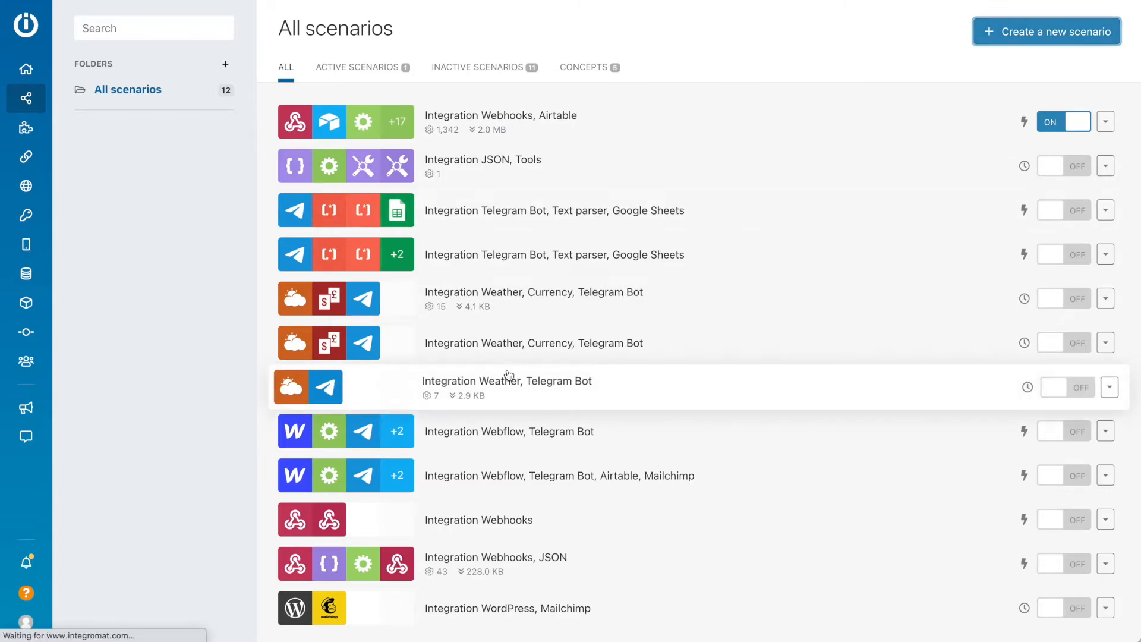
Step: Create a new scenario and add the JSON app's Create JSON module as its first module
click(816, 32)
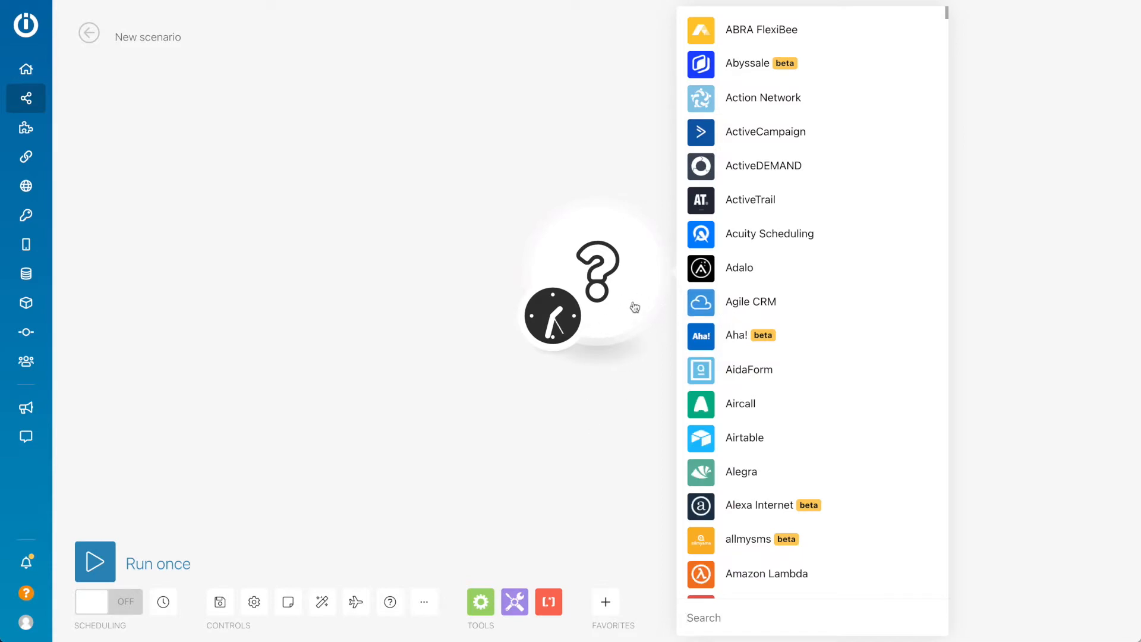
click(749, 617)
text(json)
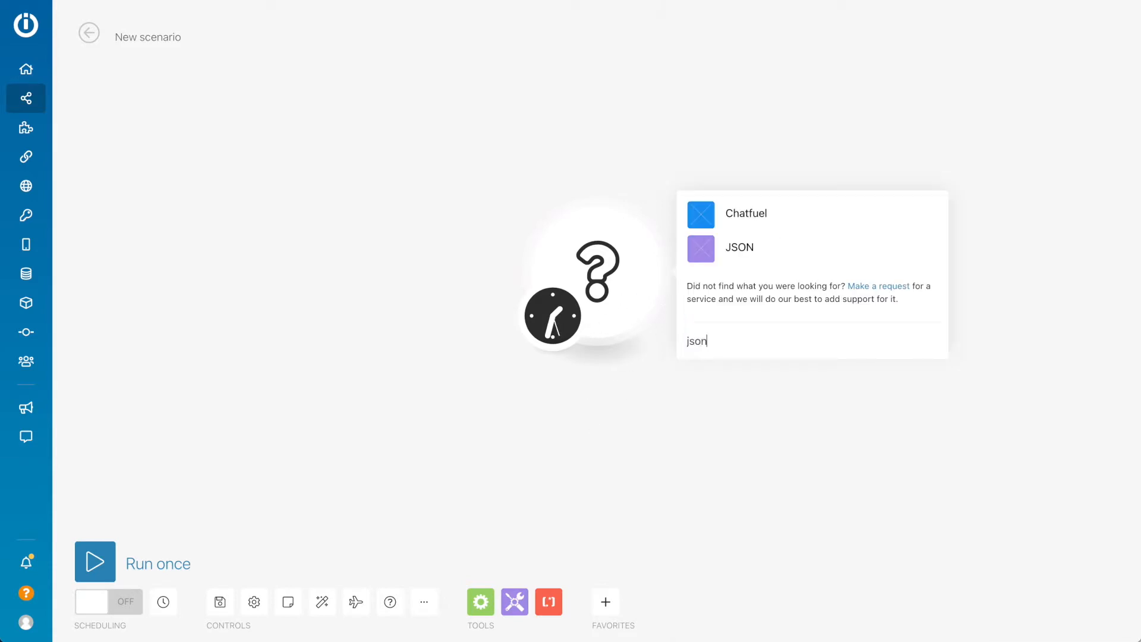
click(755, 249)
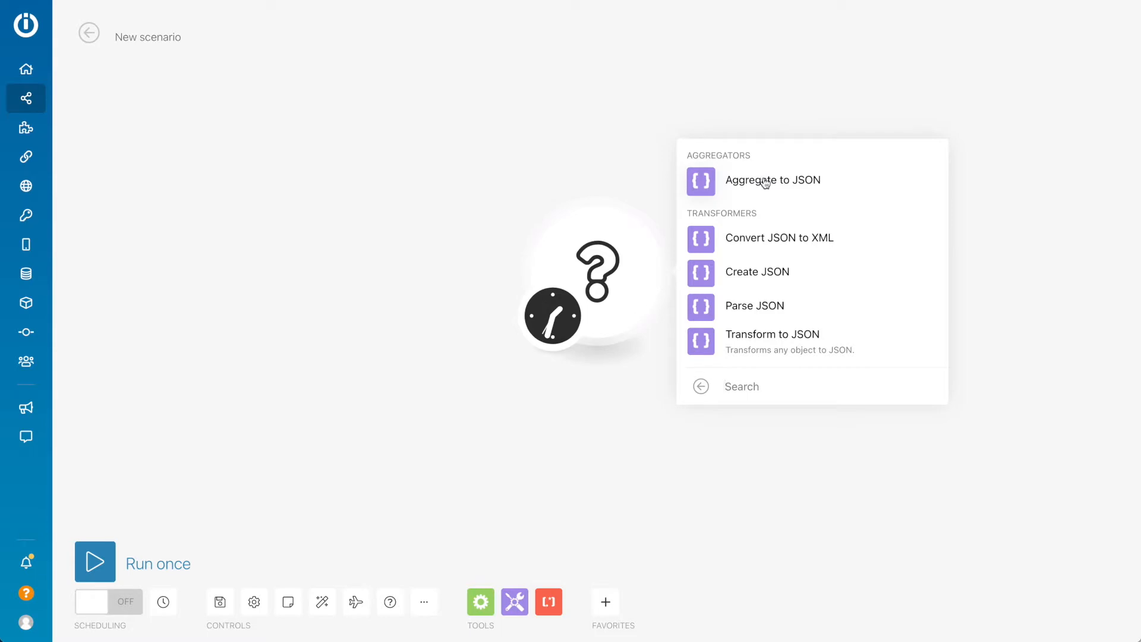
click(765, 271)
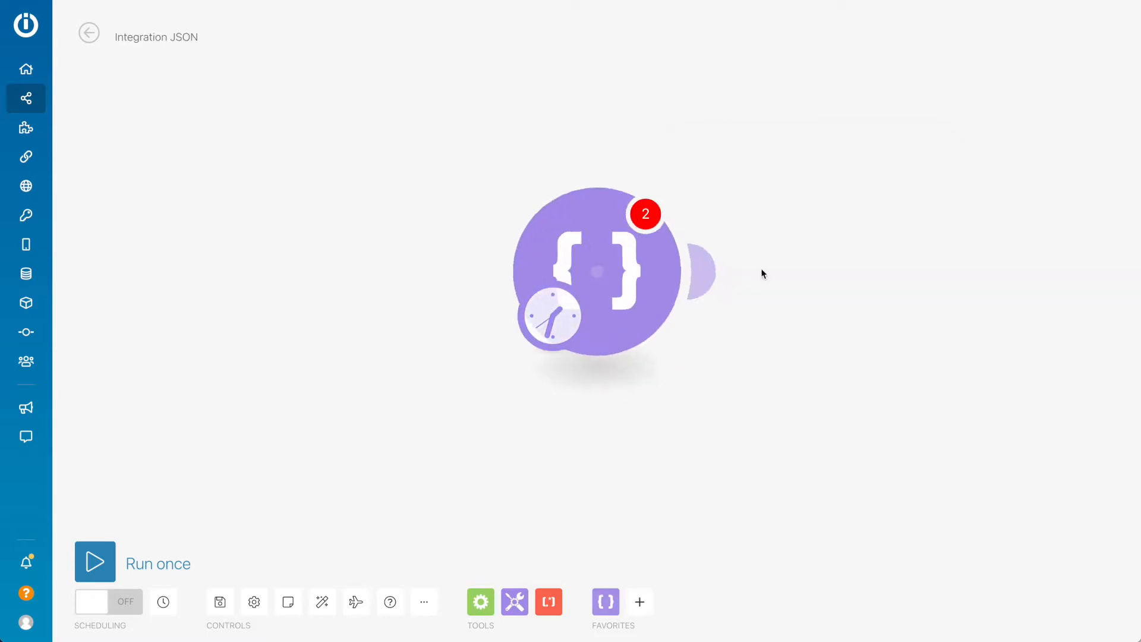
Step: Start a new data structure for the Create JSON module and name it "Example structure"
click(812, 278)
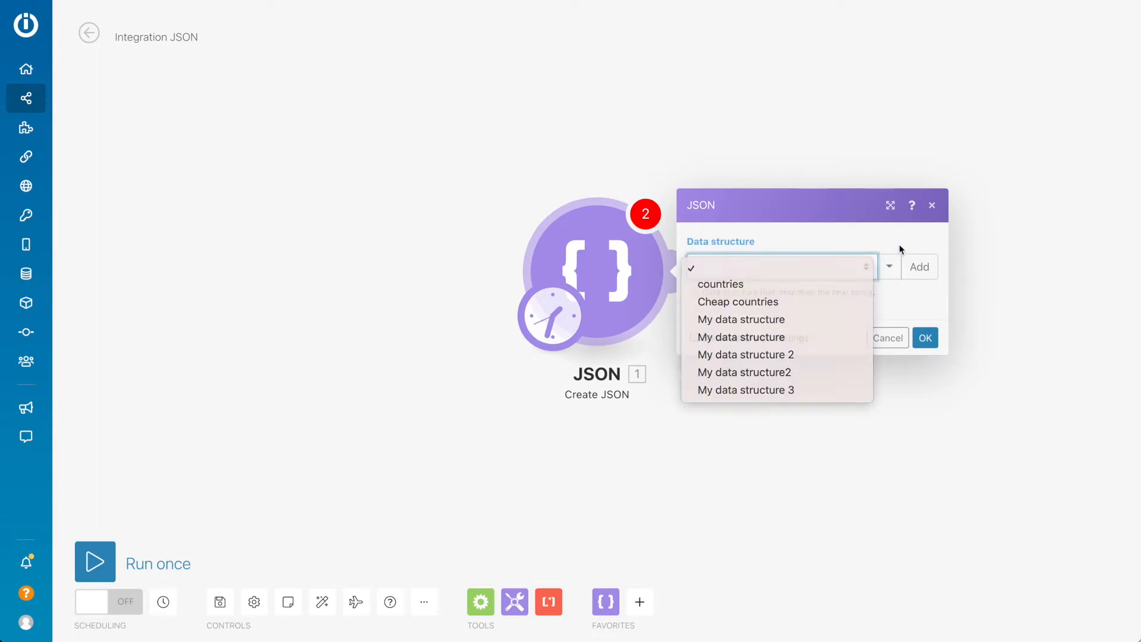
click(794, 232)
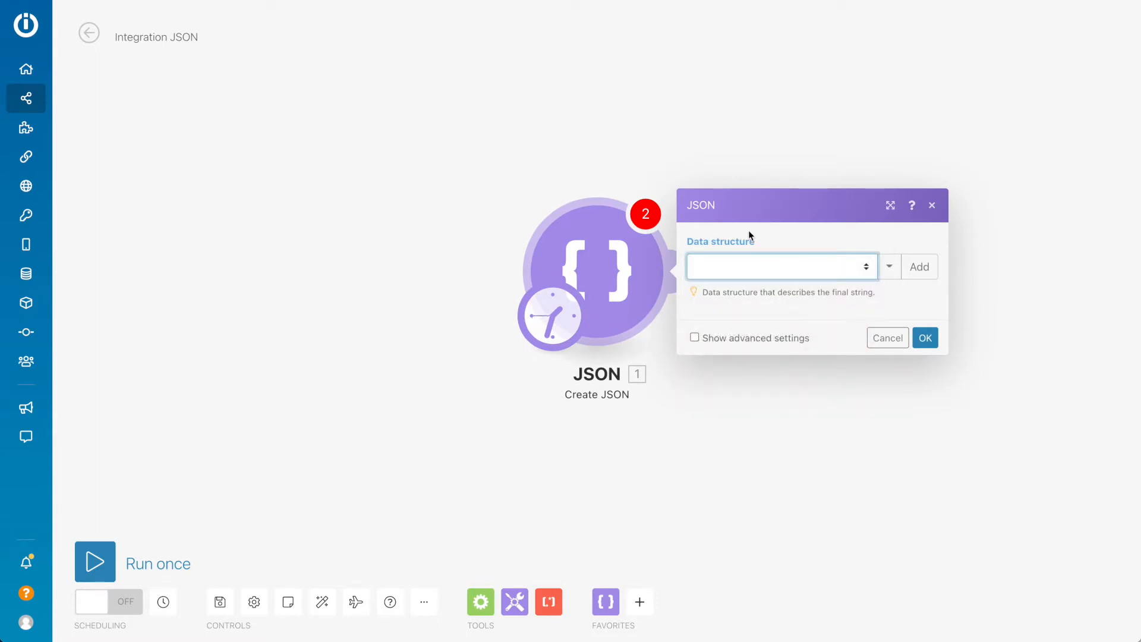
click(924, 273)
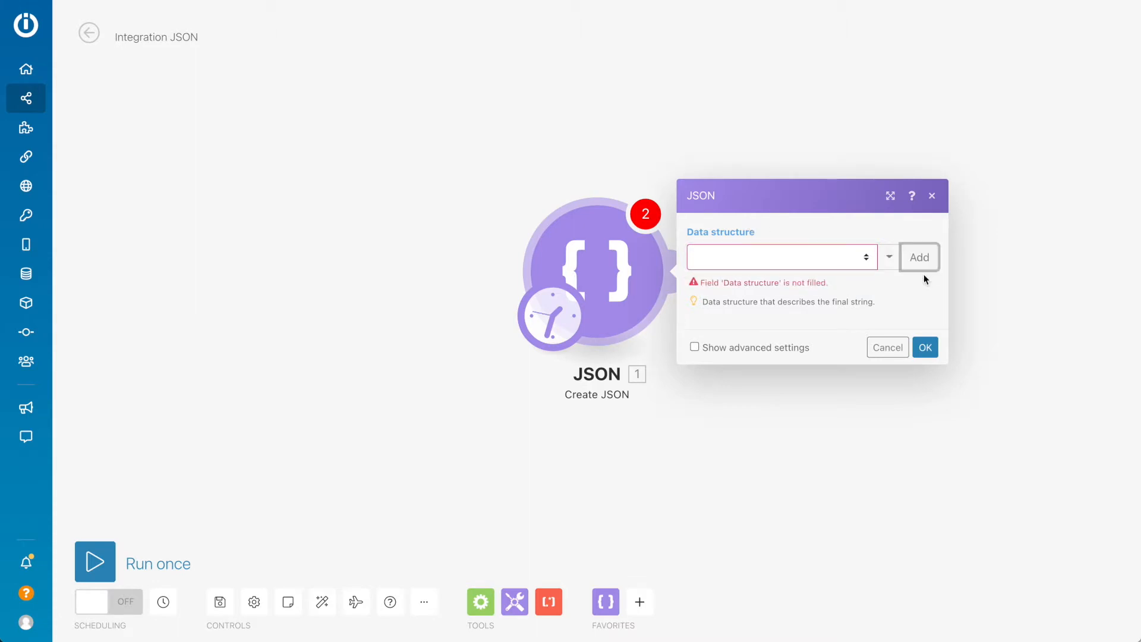
click(920, 261)
click(889, 257)
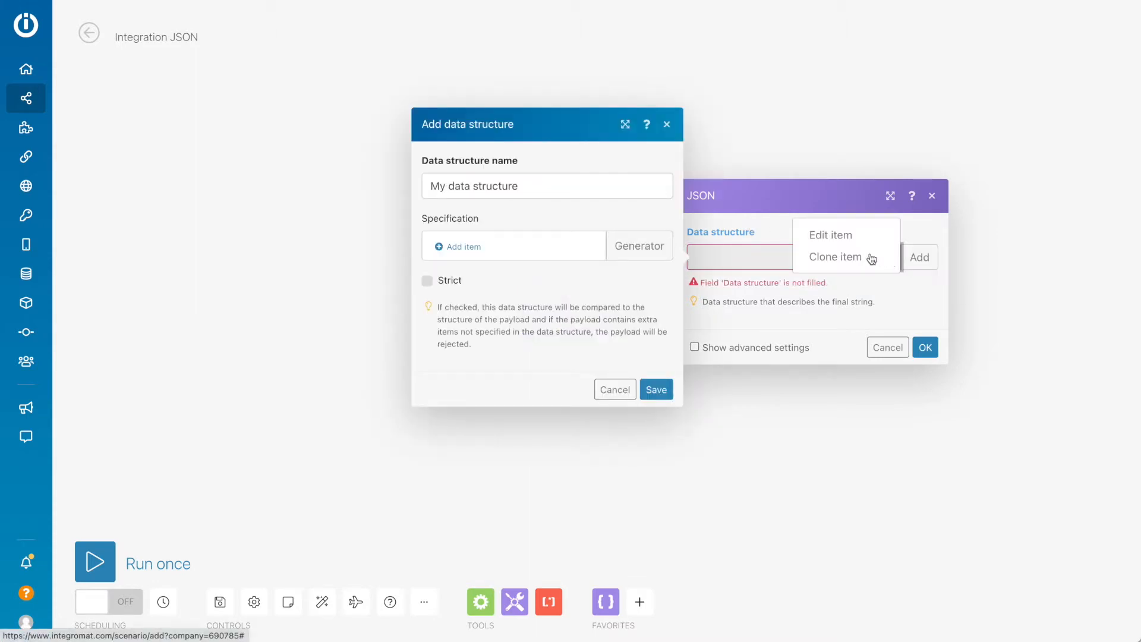
click(552, 188)
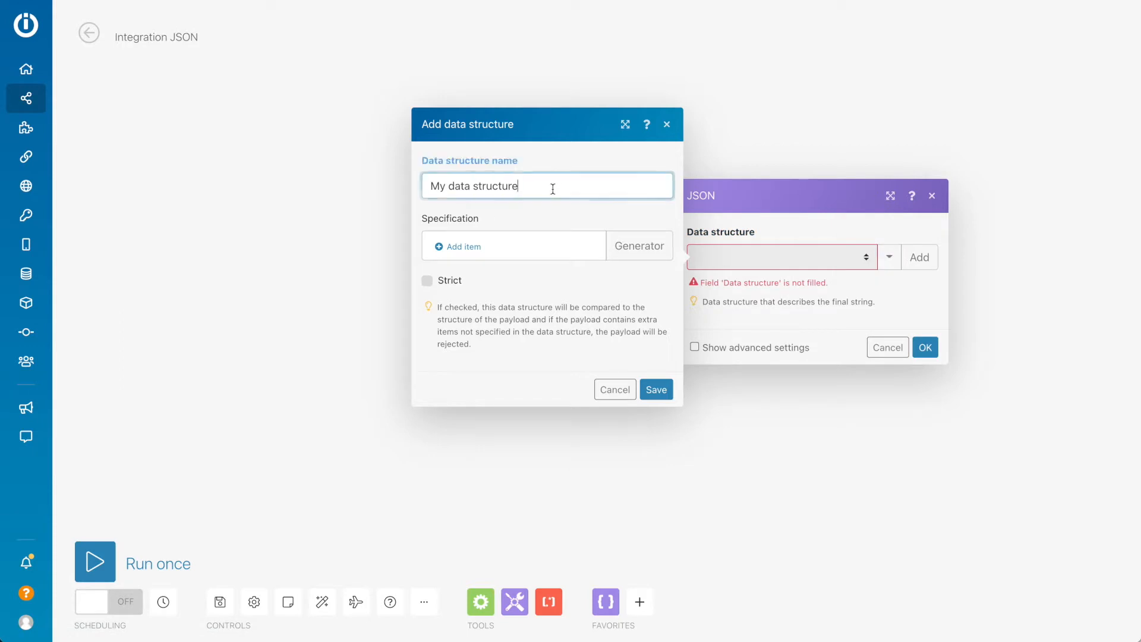
key(ctrl+a)
text(Example structu)
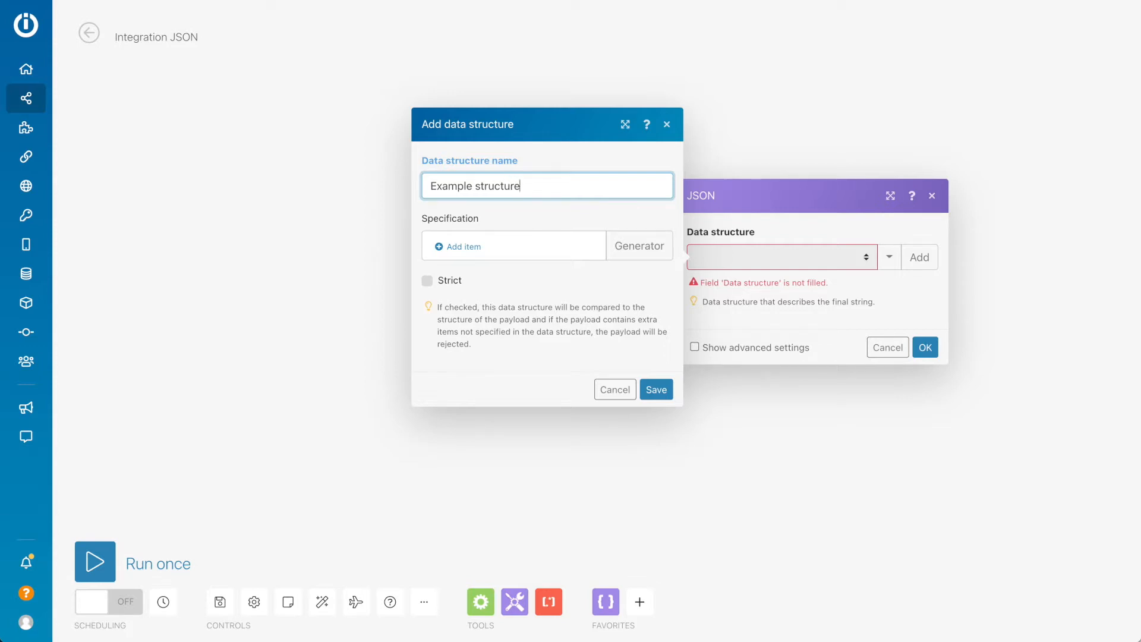
click(473, 249)
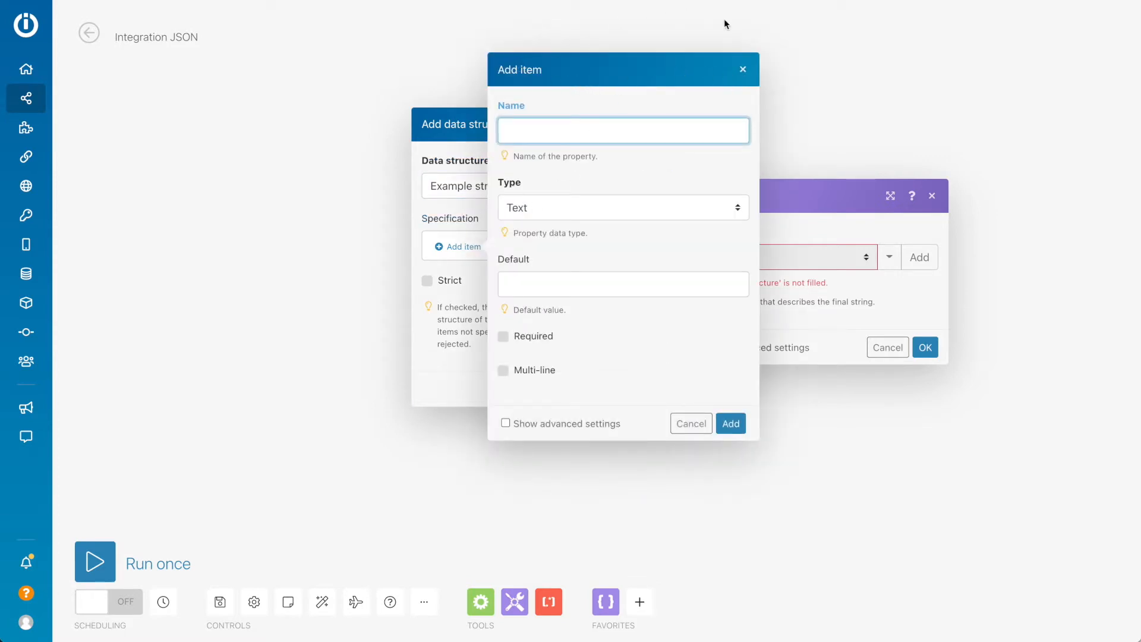
click(743, 70)
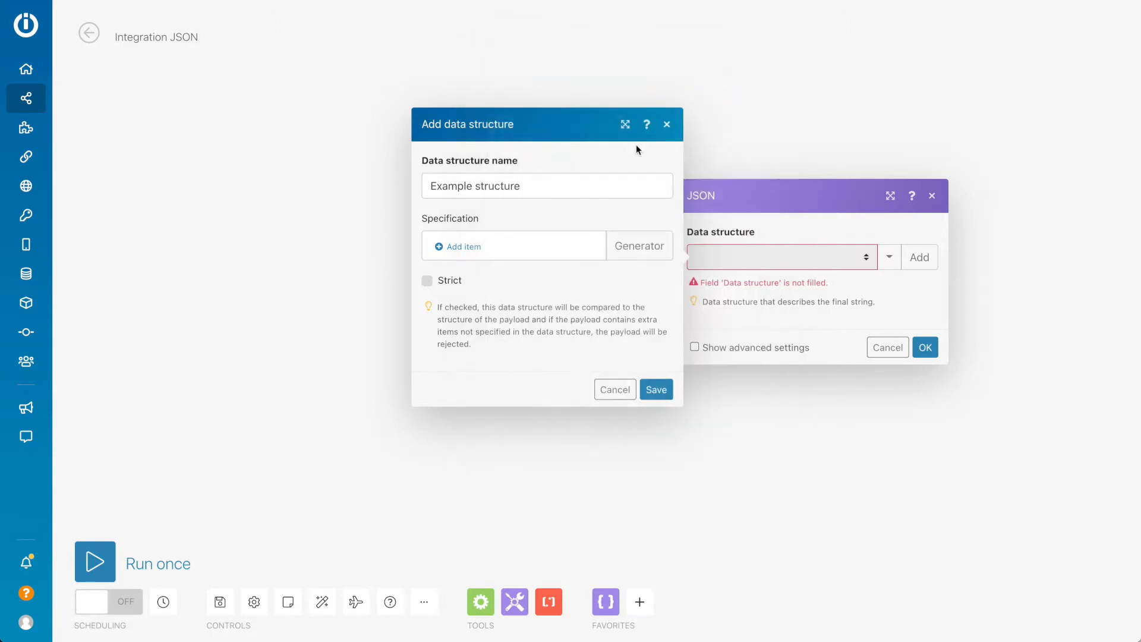
click(625, 245)
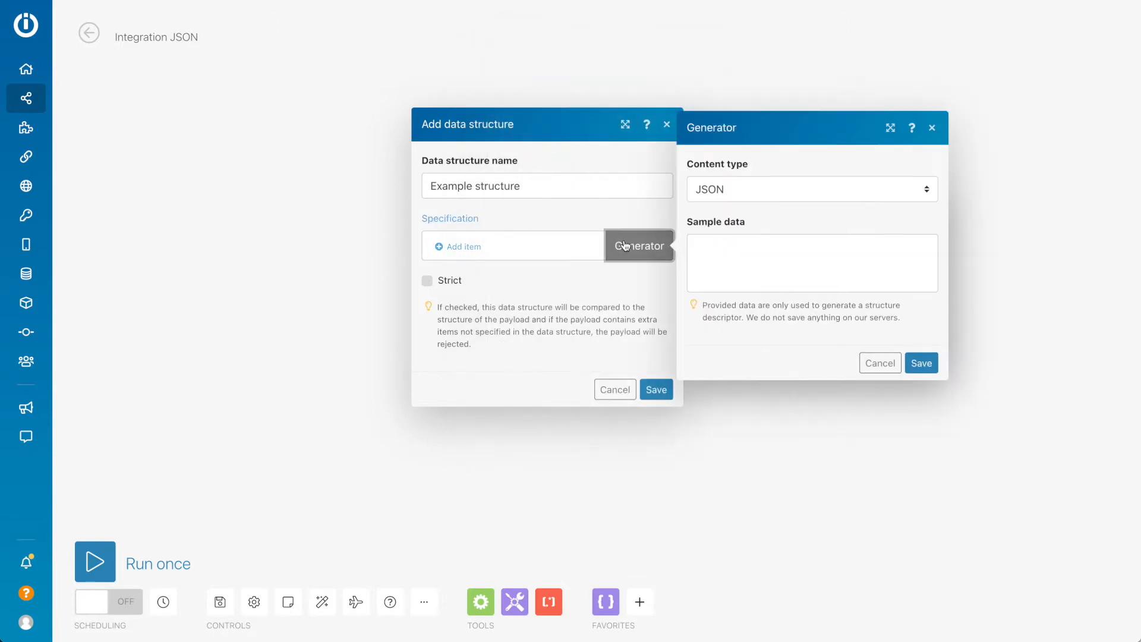
click(749, 186)
click(778, 163)
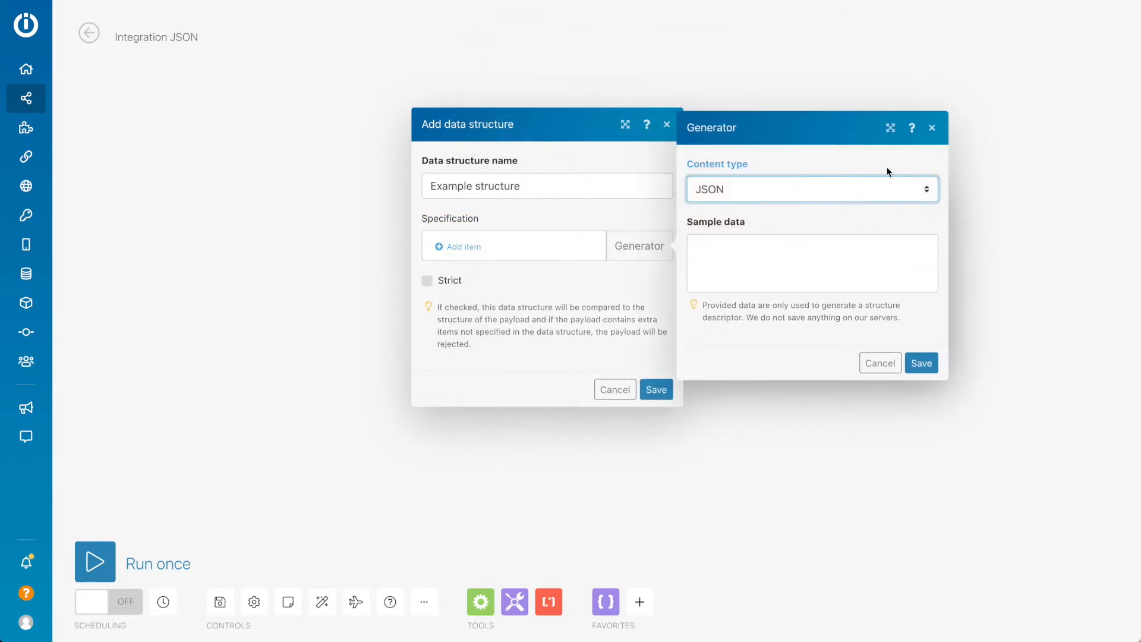
Step: Switch to the mock data site's preview and copy the whole JSON array of five sample records
click(408, 276)
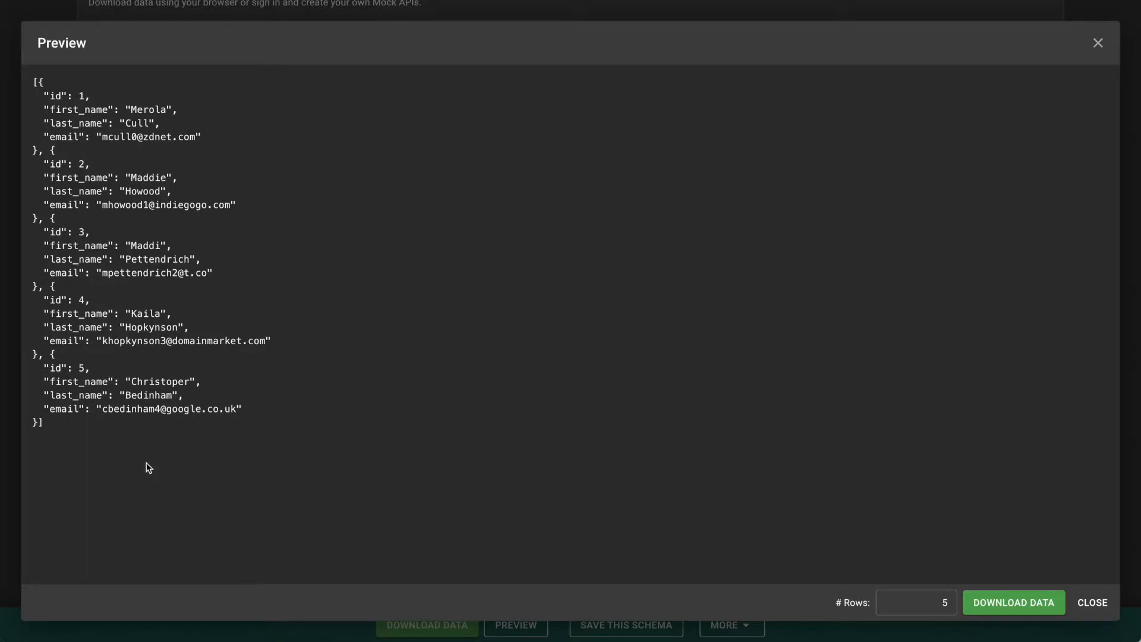
drag(149, 467, 27, 78)
key(ctrl+c)
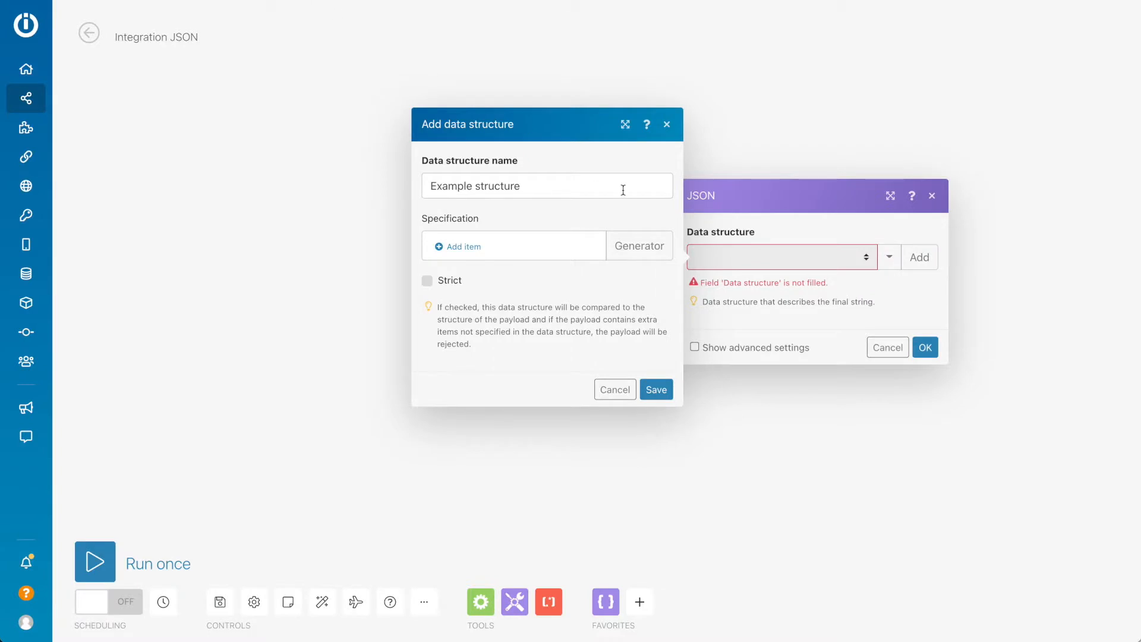
Step: Generate the structure's specification from the copied JSON sample data, then save the structure and accept the module settings
click(484, 247)
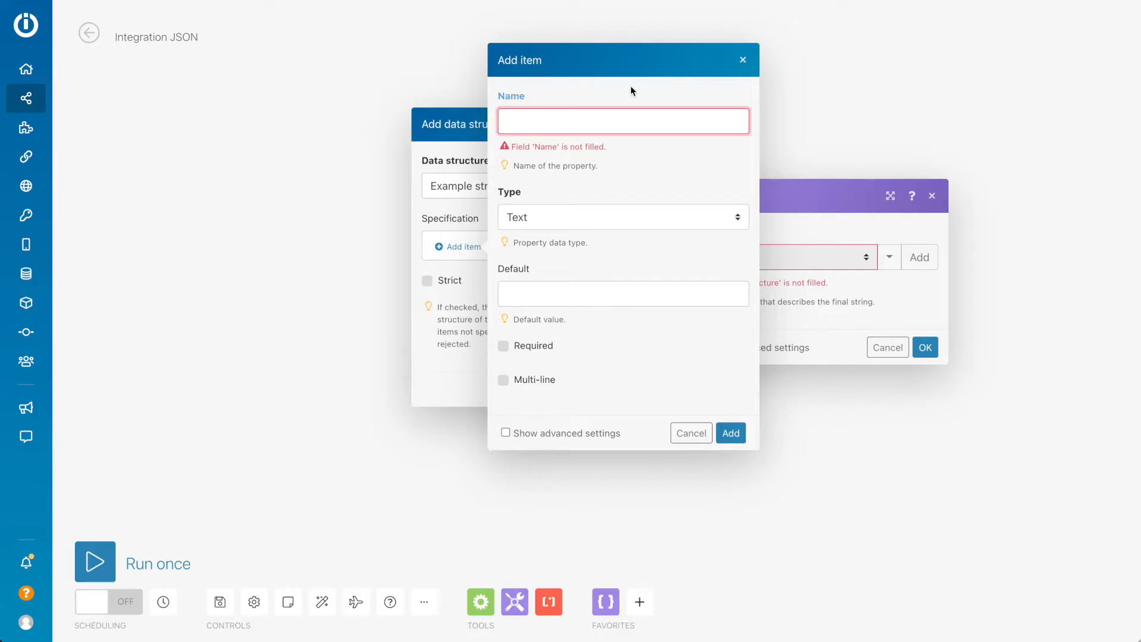
click(744, 63)
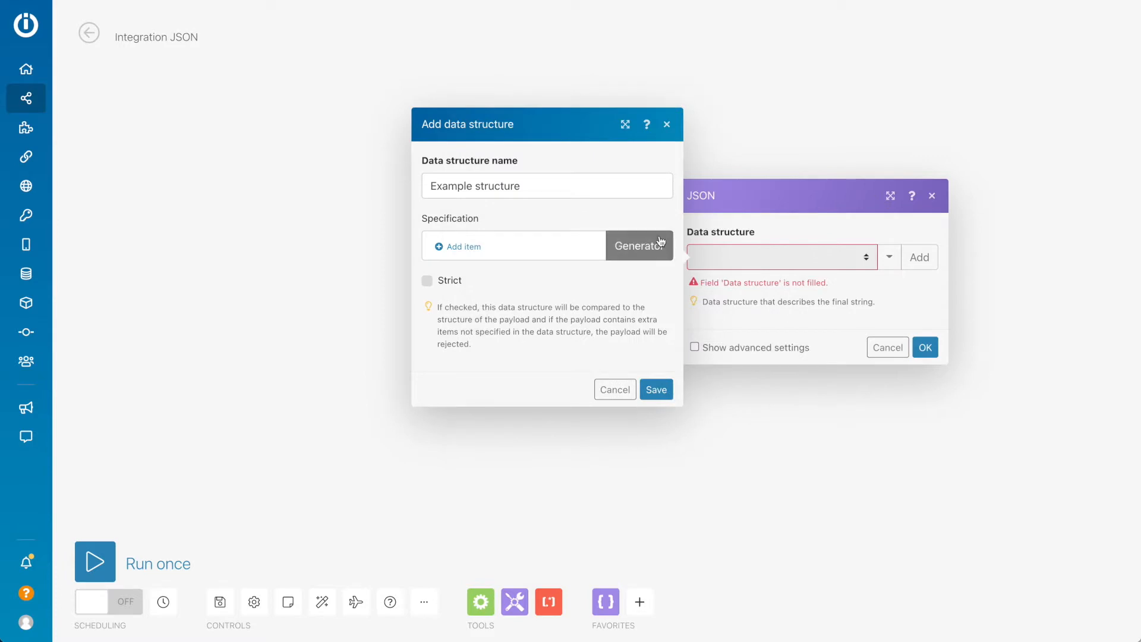
click(649, 251)
click(778, 279)
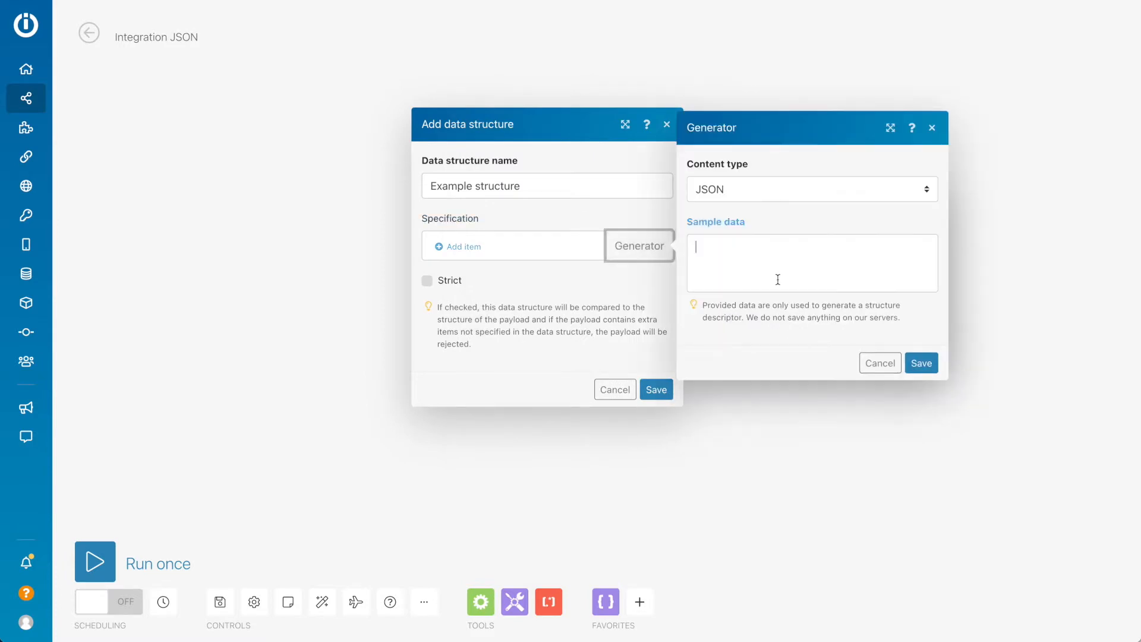
key(ctrl+v)
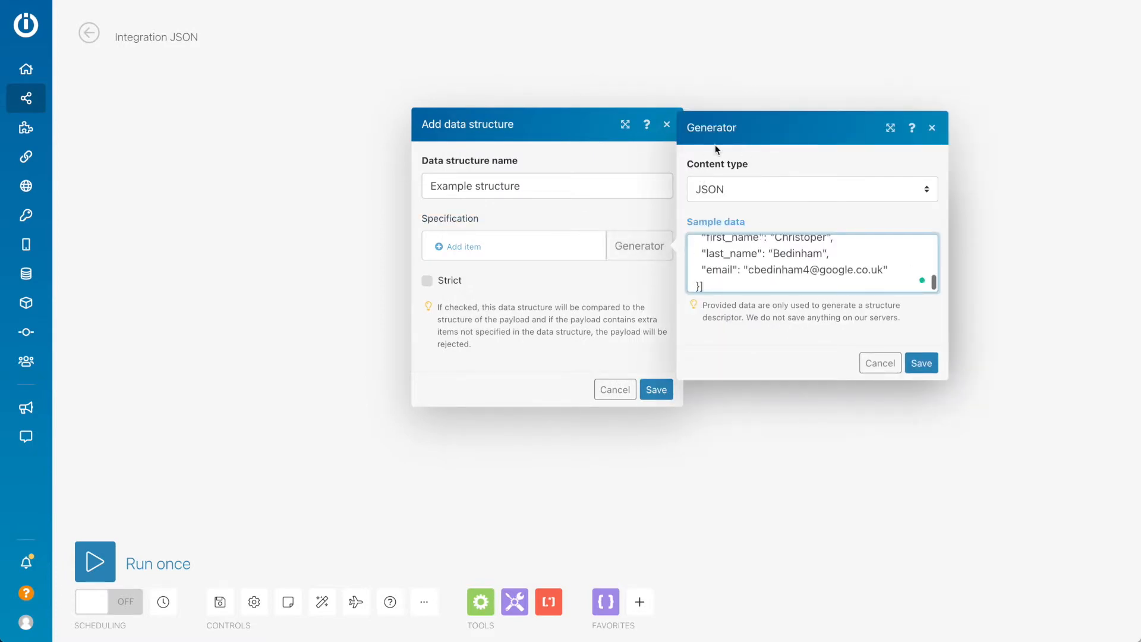
click(914, 364)
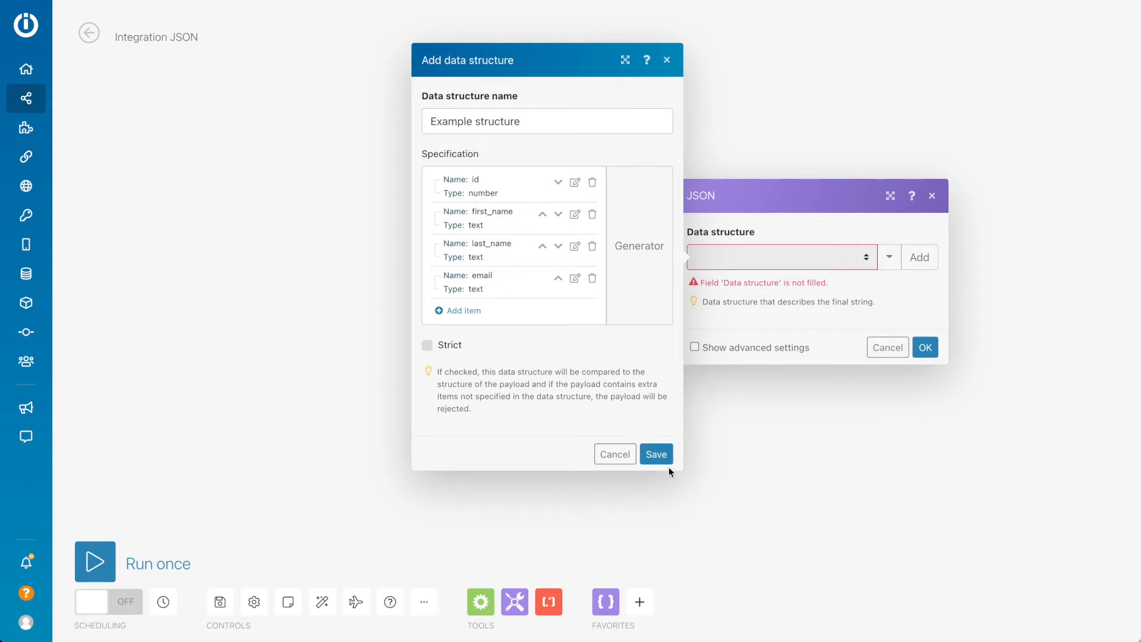
click(657, 455)
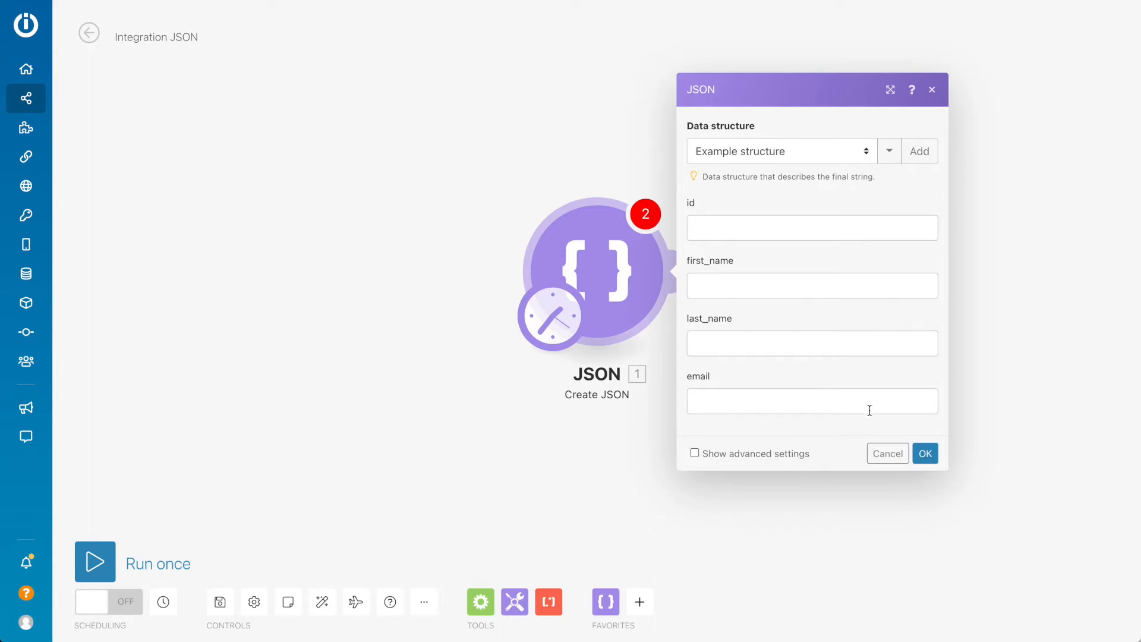
click(926, 453)
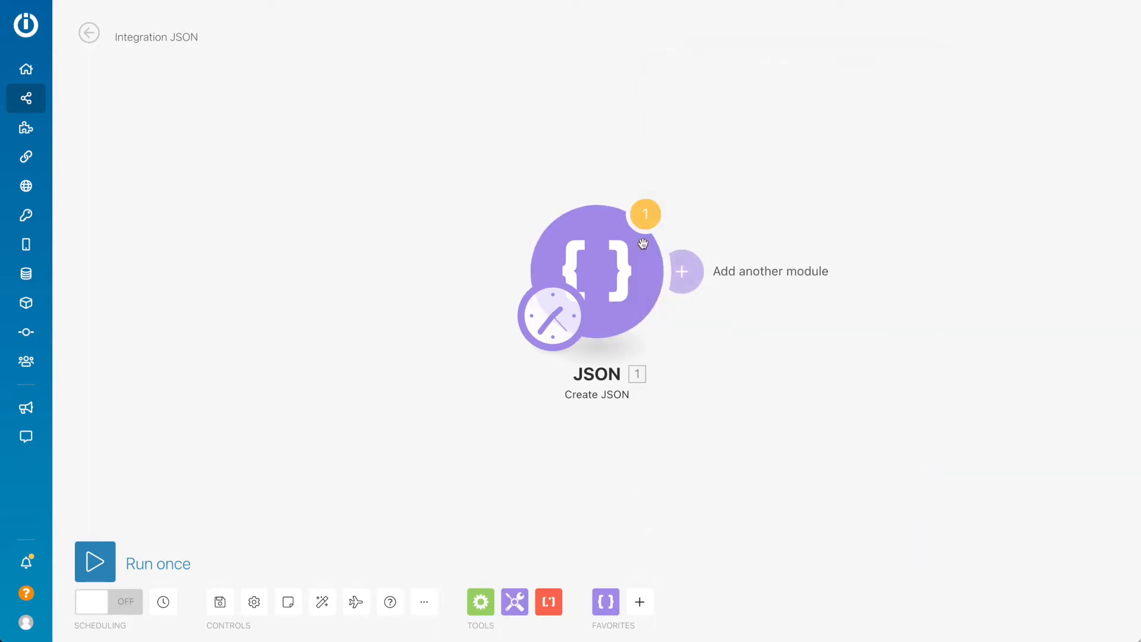
Step: Delete the Create JSON module and add a Parse JSON module in its place
right_click(583, 269)
click(633, 458)
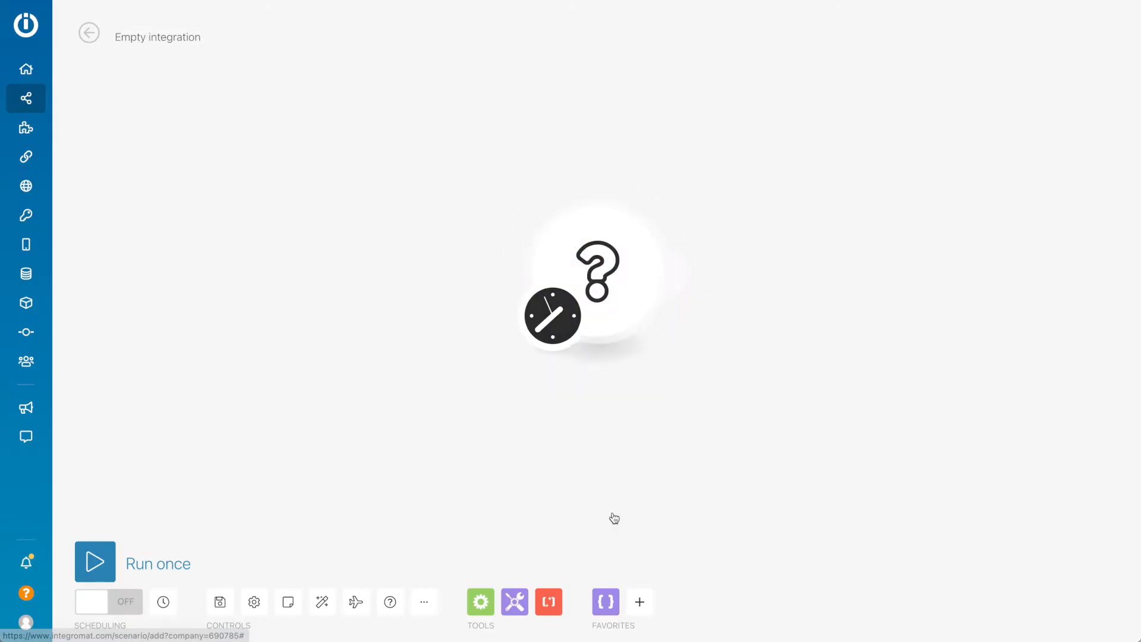
click(597, 273)
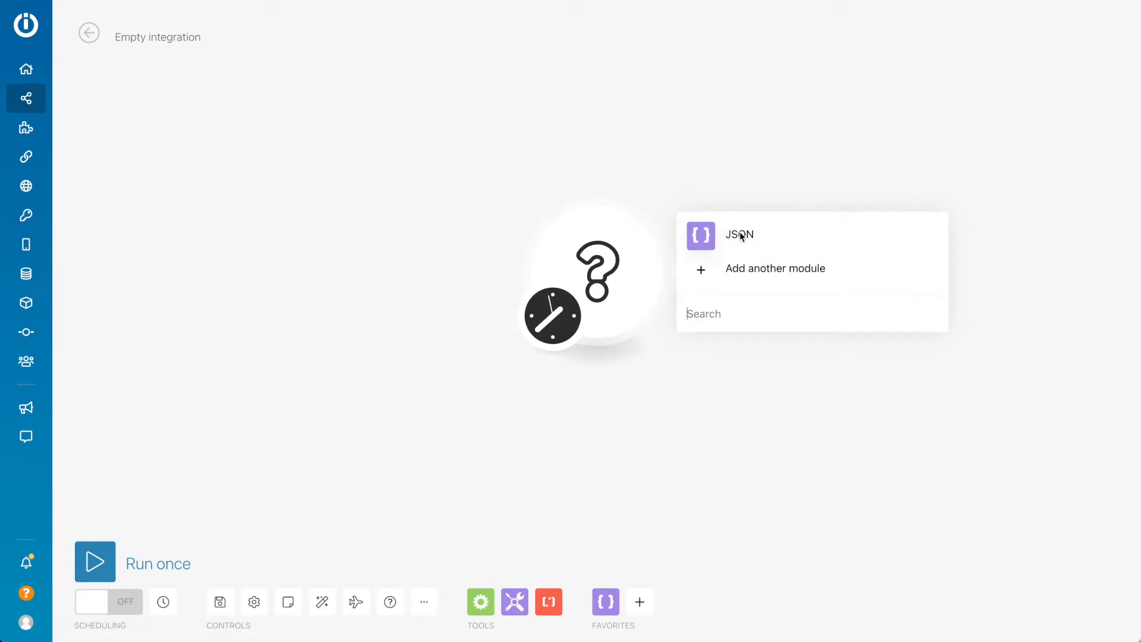
click(726, 247)
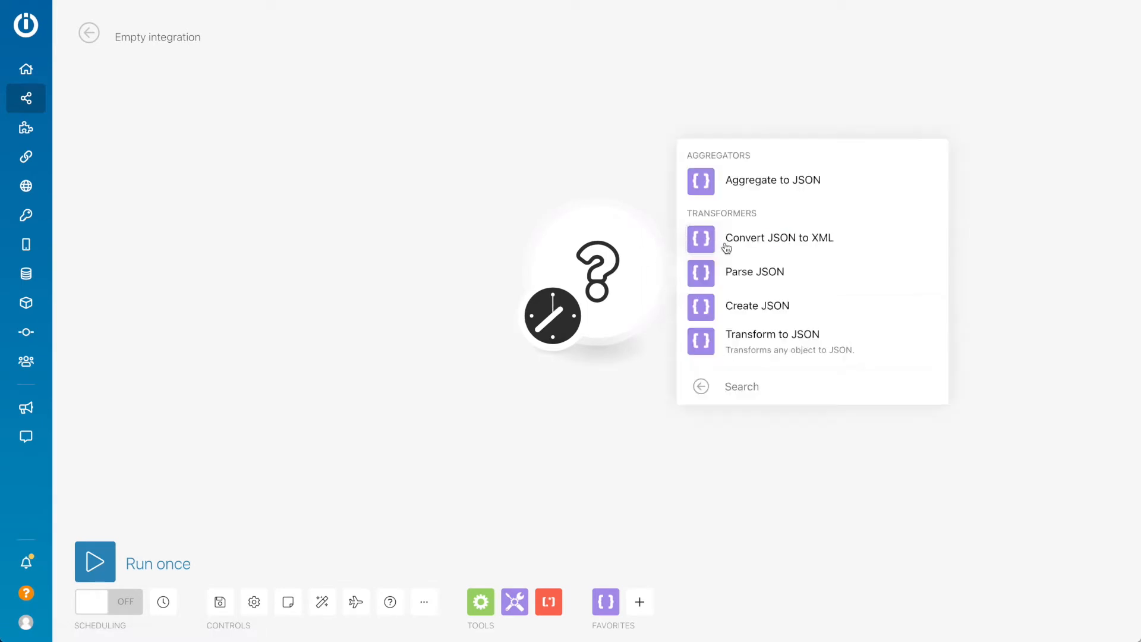
click(753, 278)
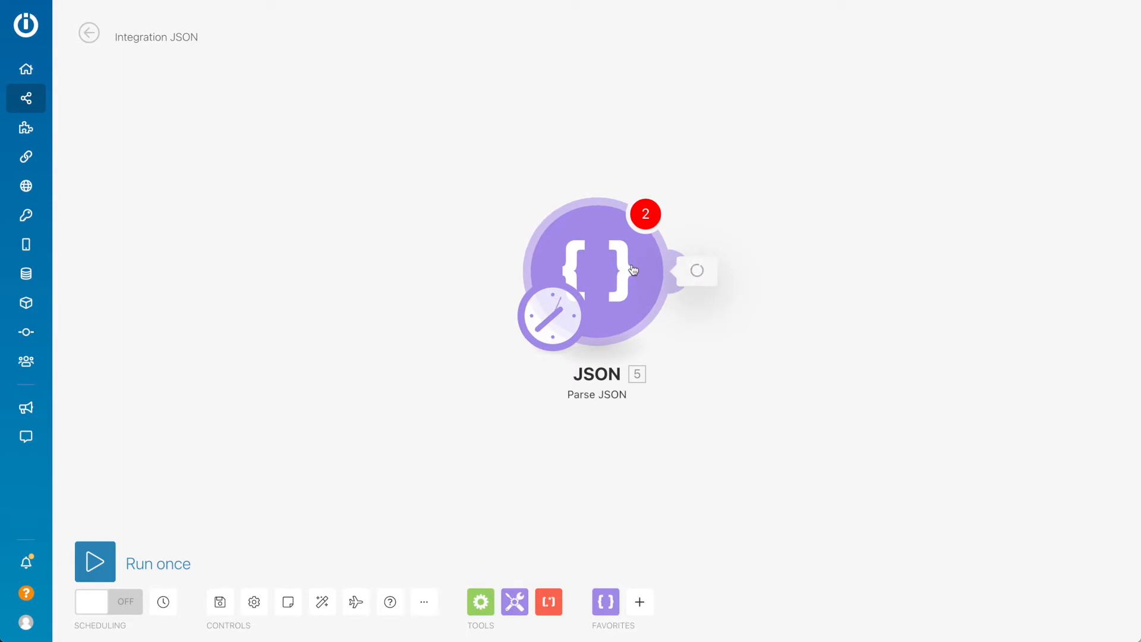
Step: Configure the Parse JSON module with "Example structure" and the copied JSON array as its JSON string
click(635, 271)
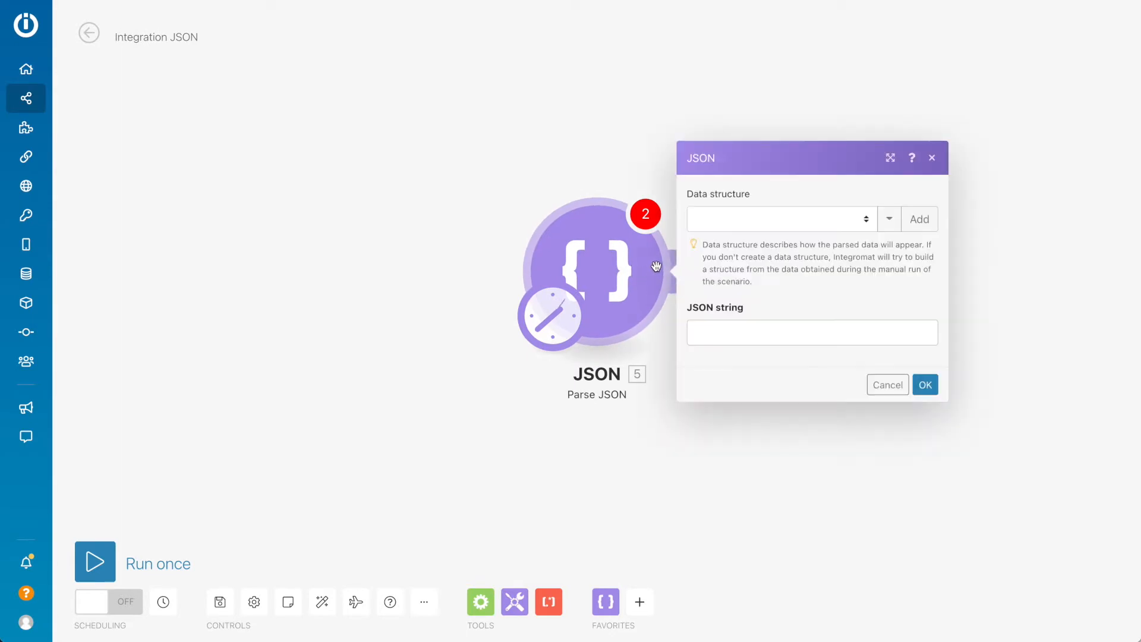
click(823, 220)
click(793, 253)
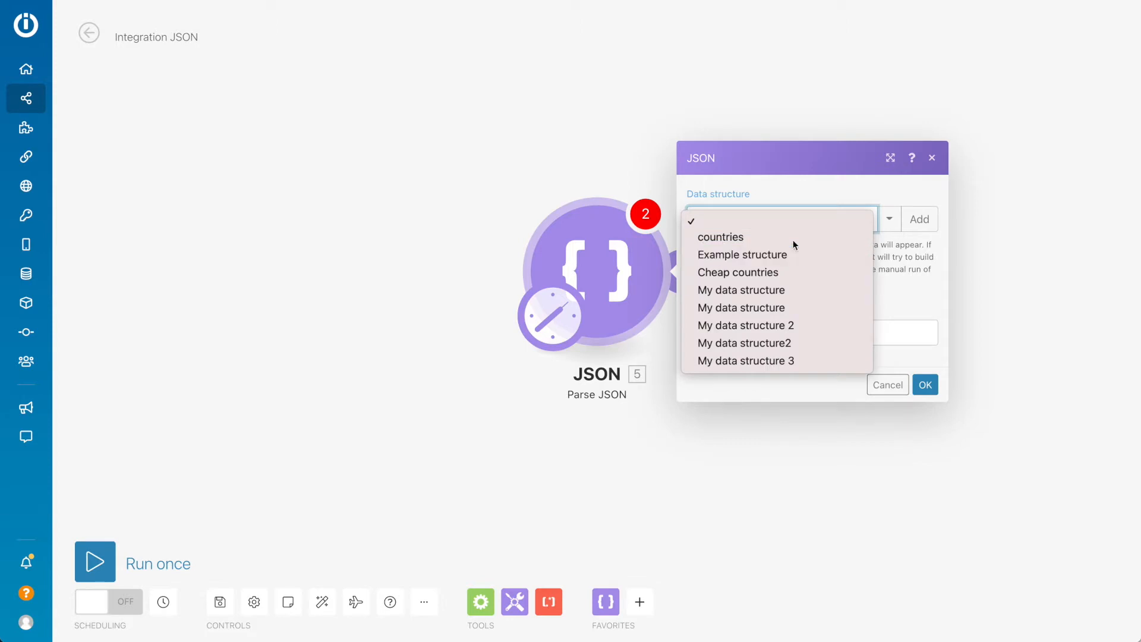
click(773, 327)
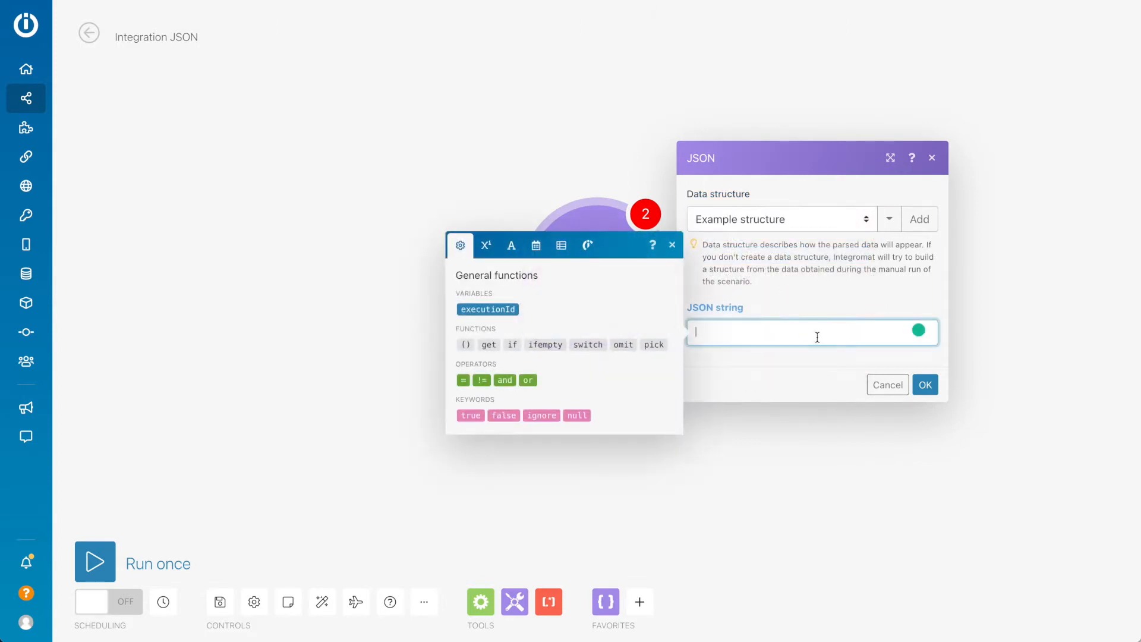
key(ctrl+v)
click(929, 536)
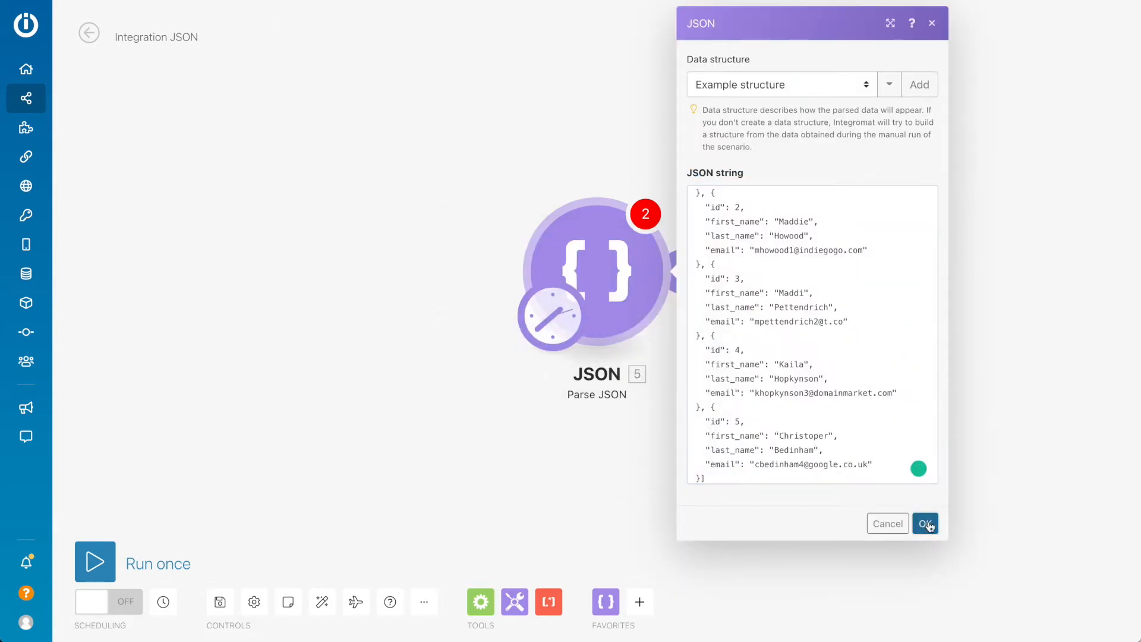
click(926, 523)
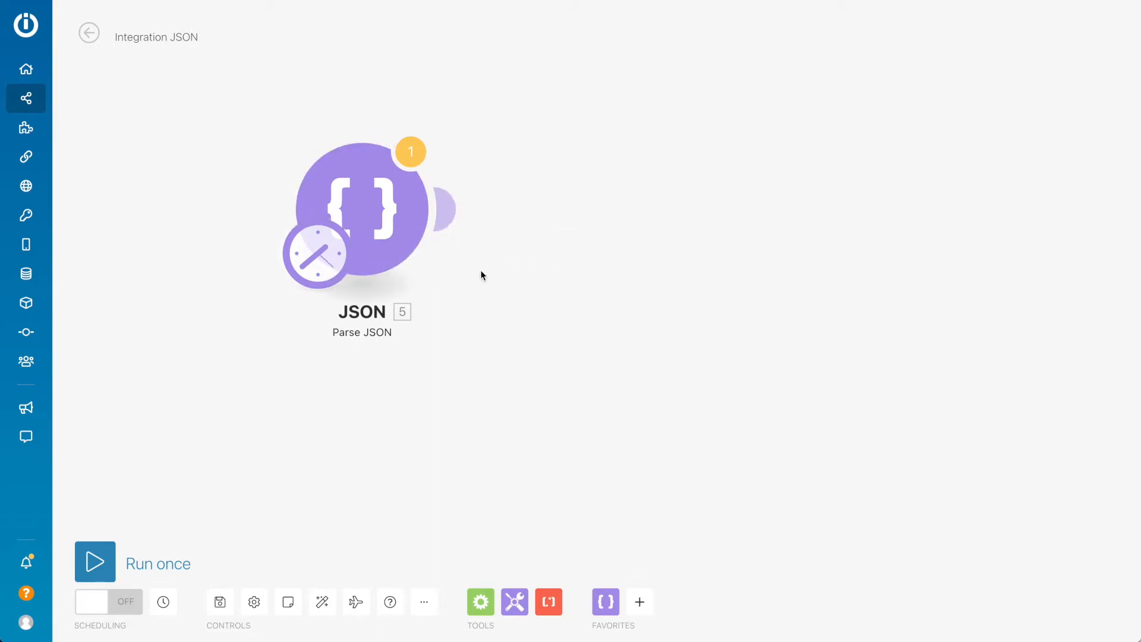
Step: Run the scenario once despite the warning and inspect the Parse JSON module's output bundles
click(95, 562)
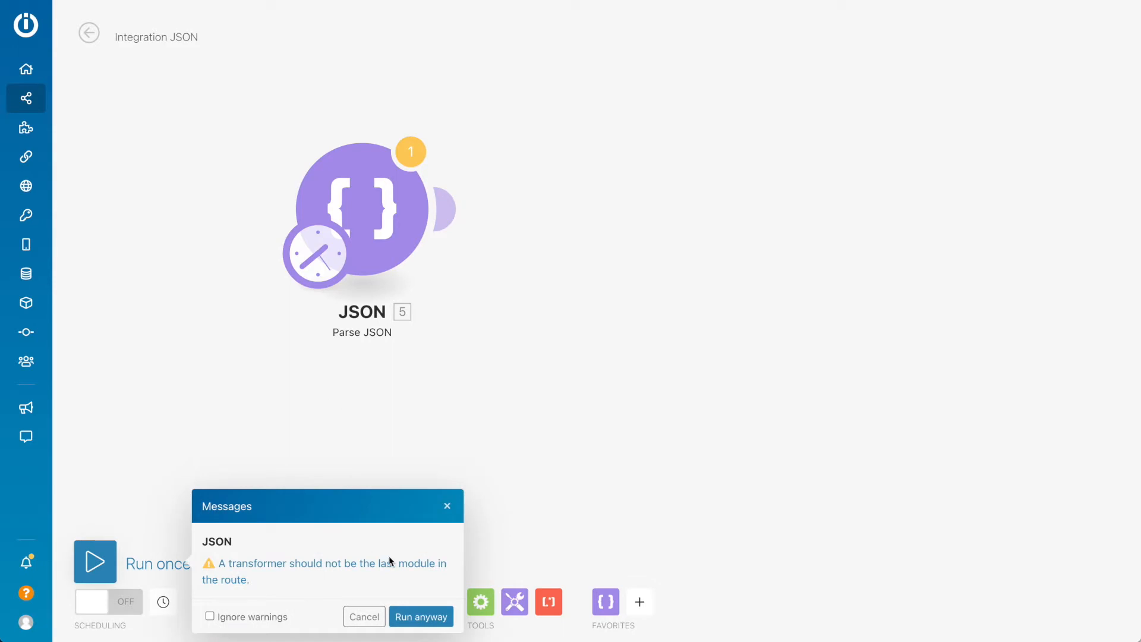
click(416, 620)
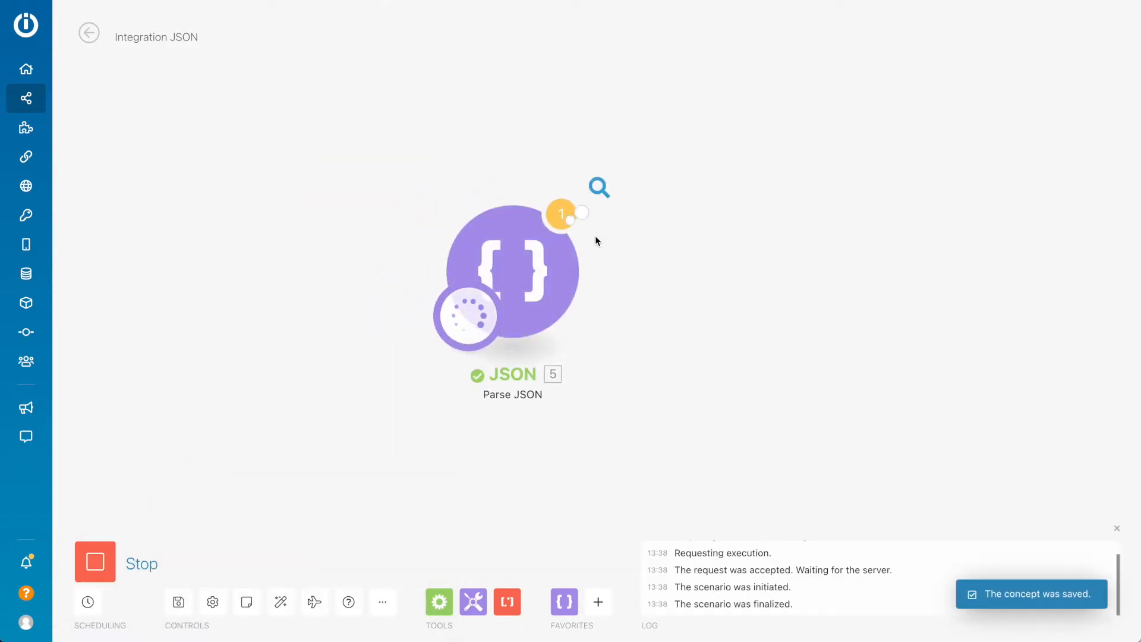
click(599, 188)
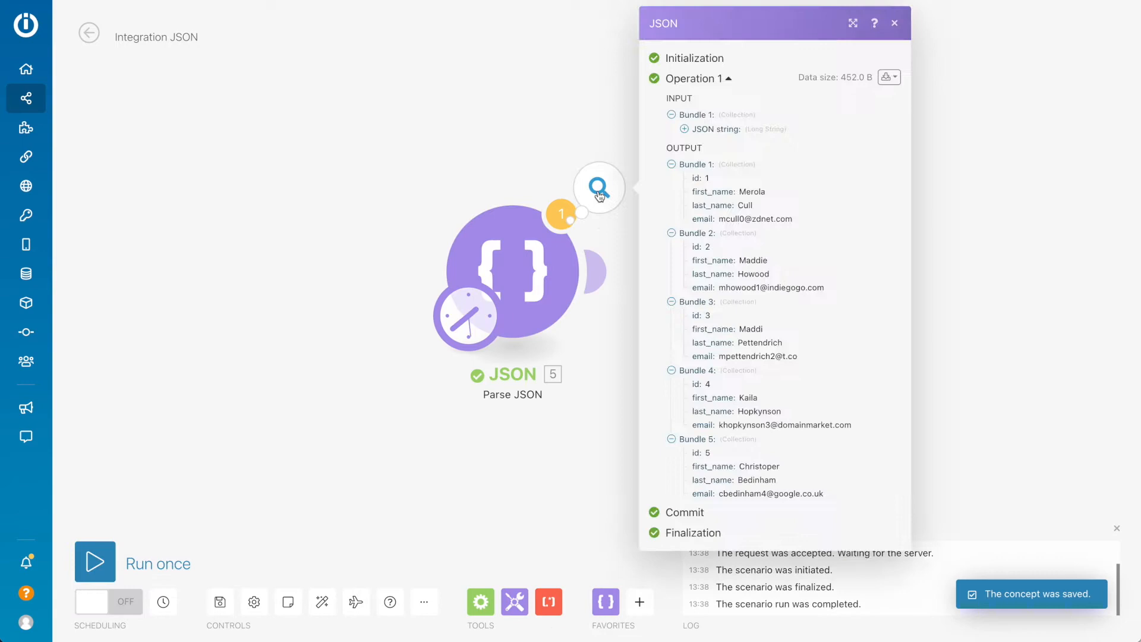
Step: Examine the Parse JSON module's input JSON string and its five output bundles, then close the run details
click(685, 129)
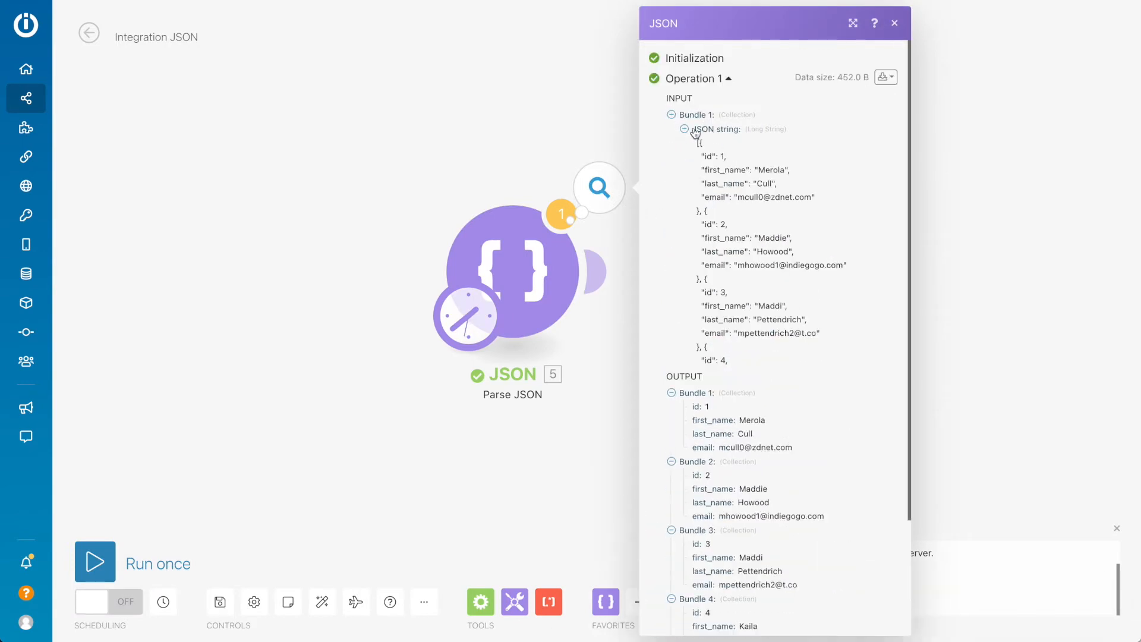
click(685, 129)
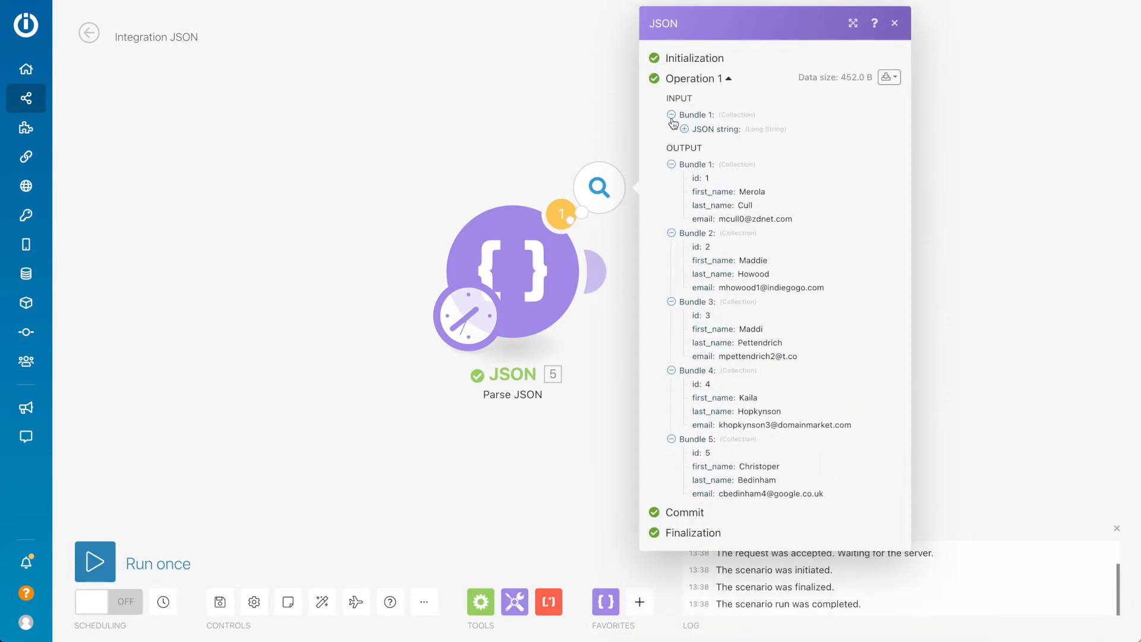
click(672, 115)
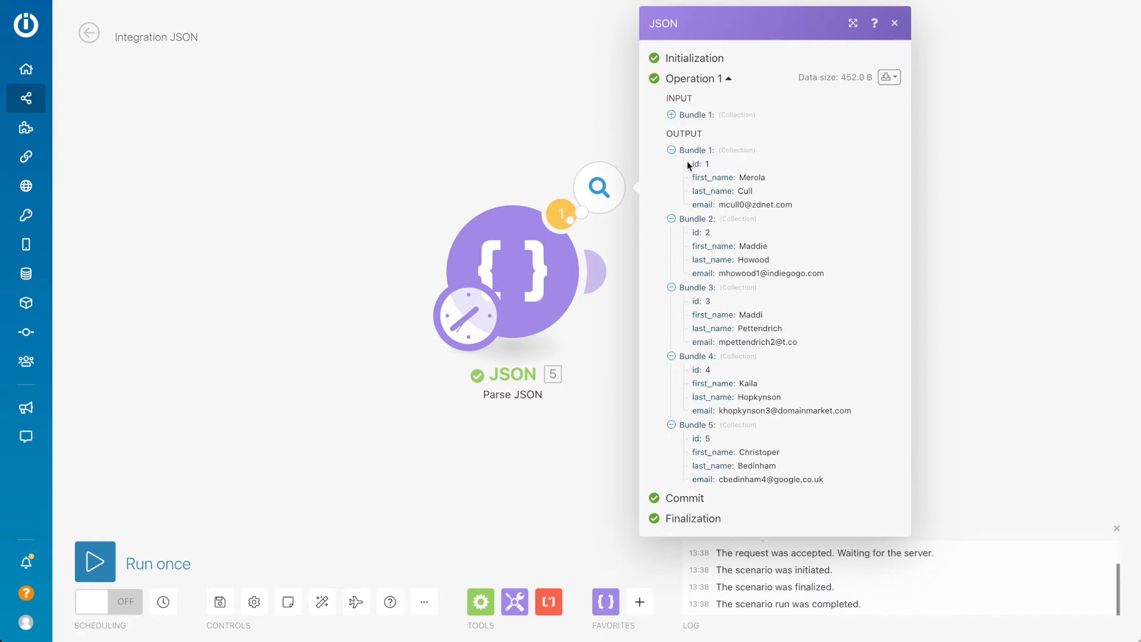
click(671, 150)
click(671, 166)
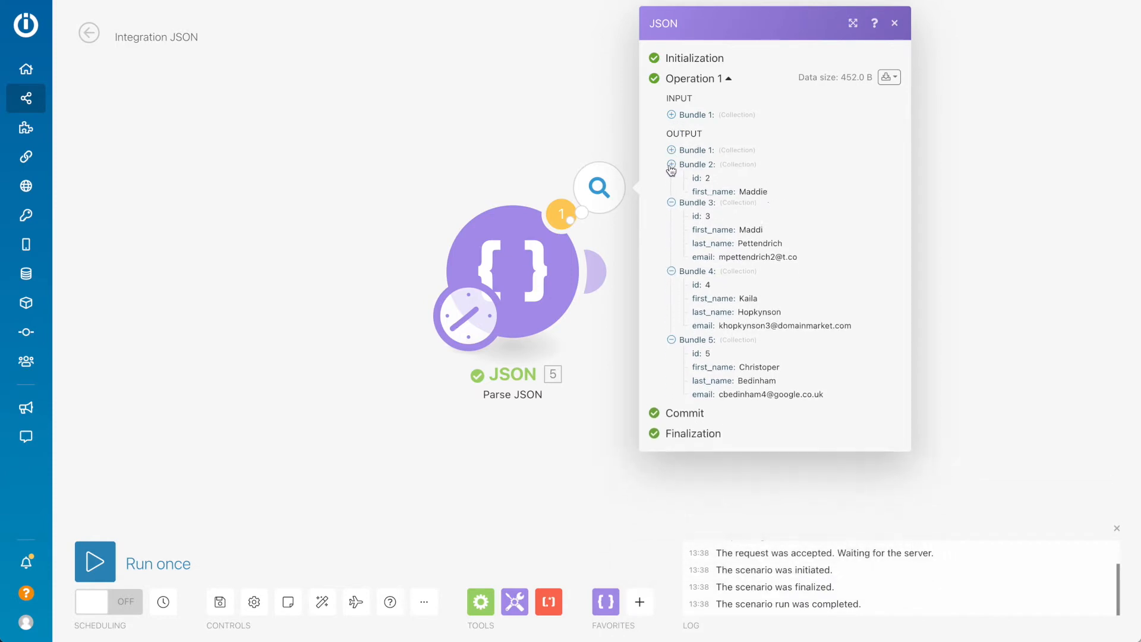
click(671, 179)
click(671, 194)
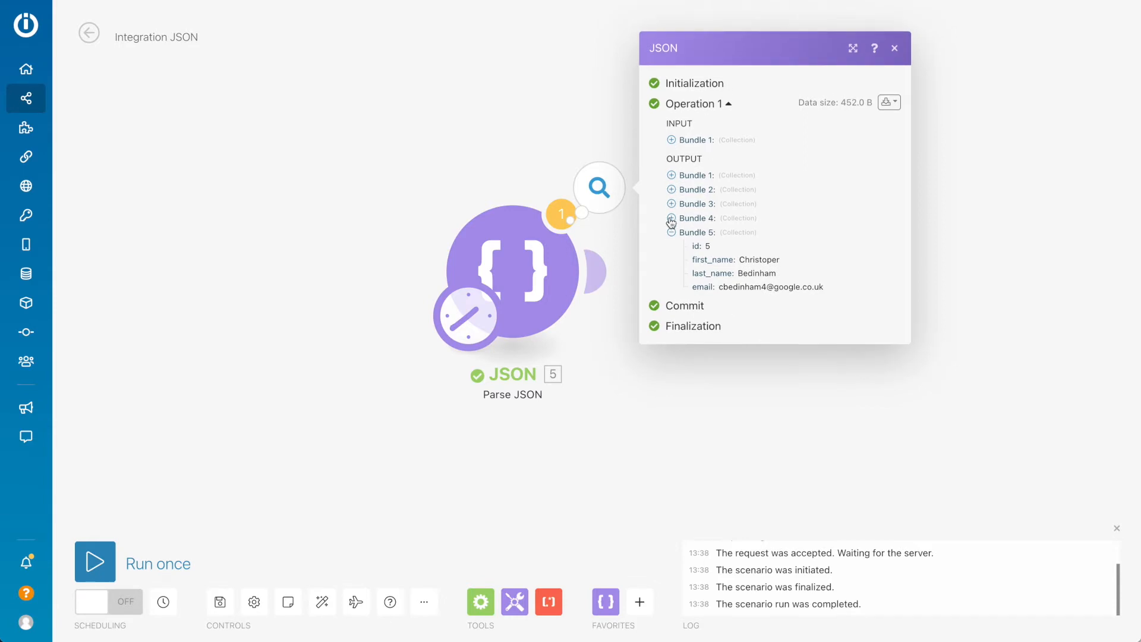
click(671, 232)
click(895, 87)
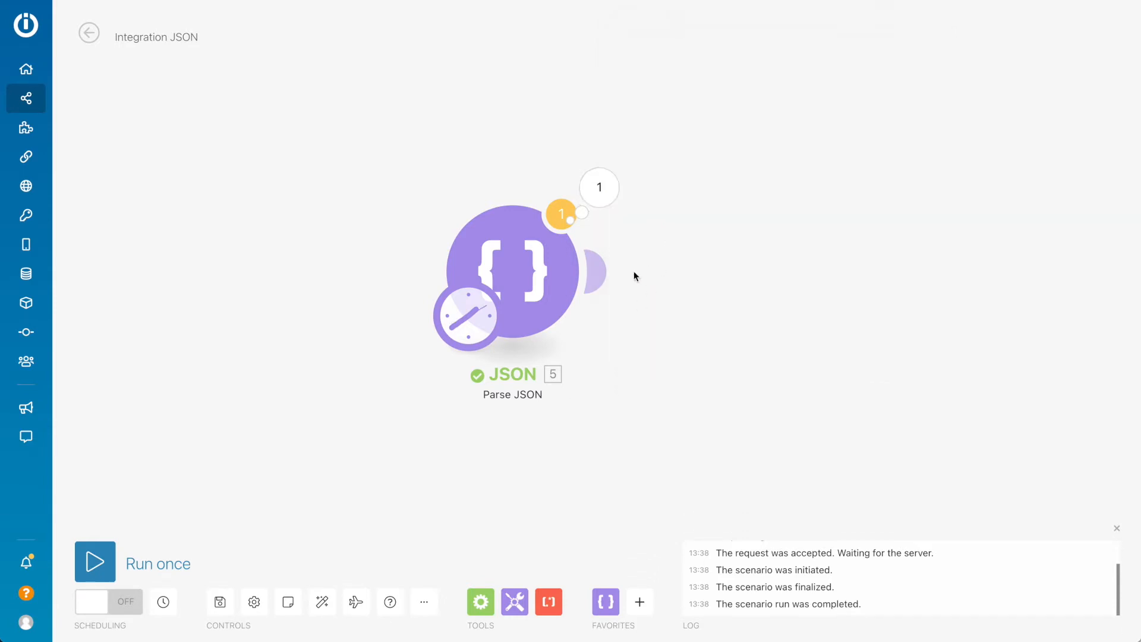
Step: Add an Array aggregator with JSON - Parse JSON [5] as the source module and Custom as the target structure type
click(486, 604)
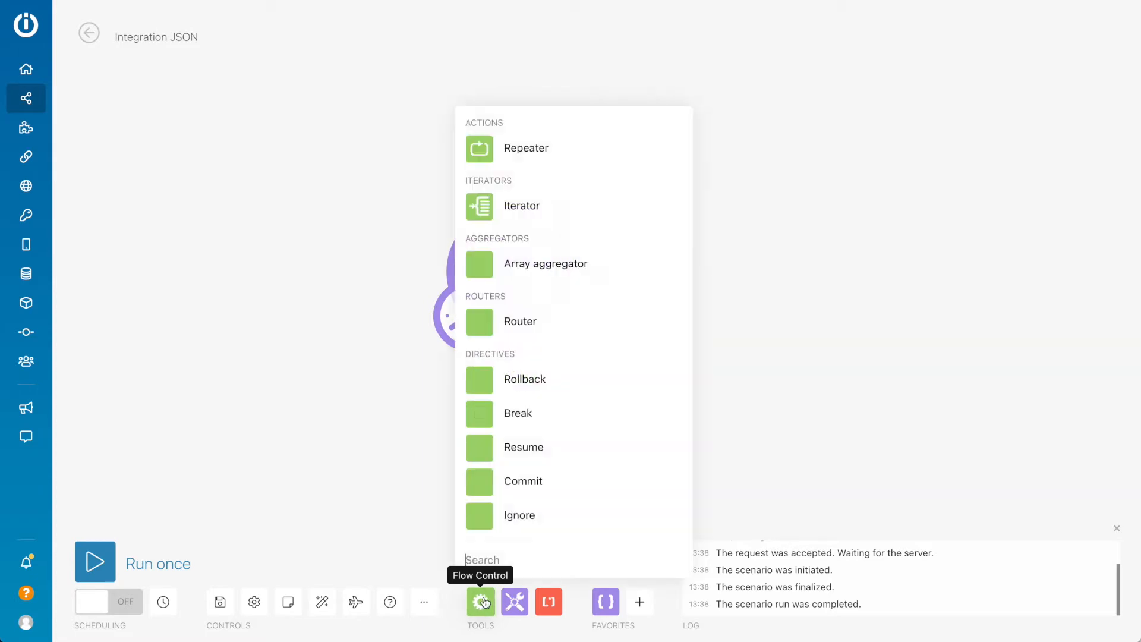
click(581, 262)
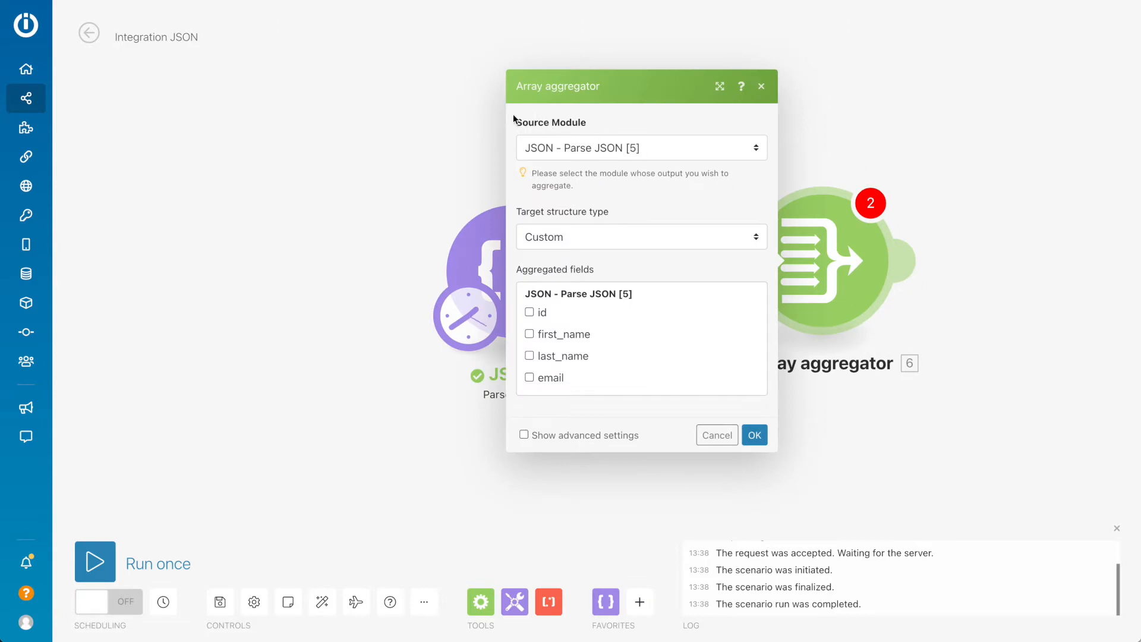
click(601, 149)
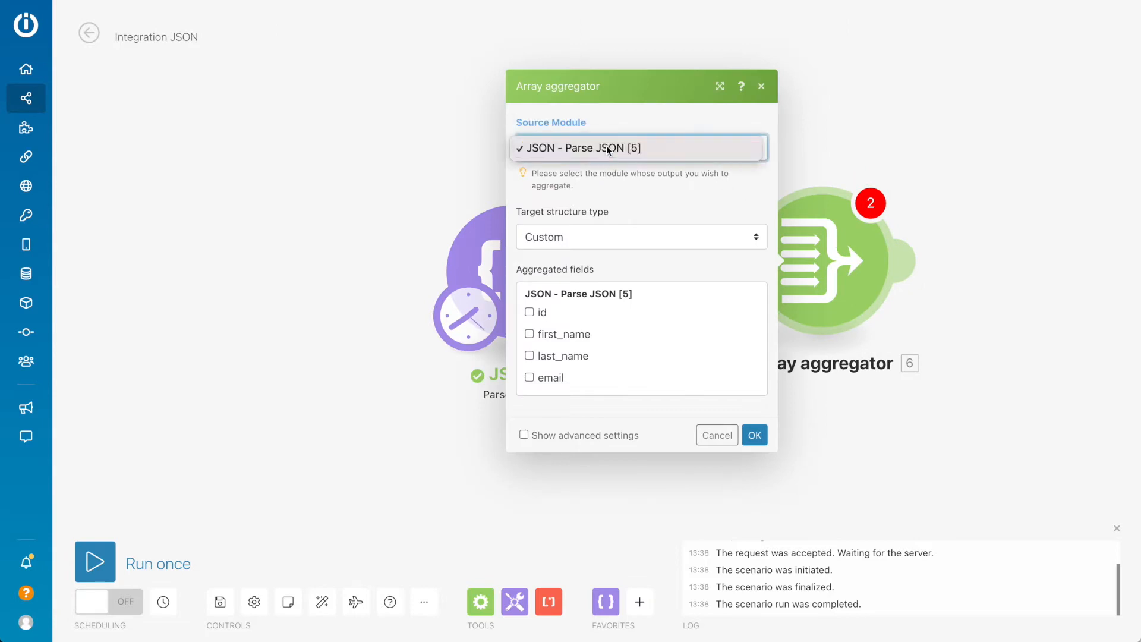
click(603, 154)
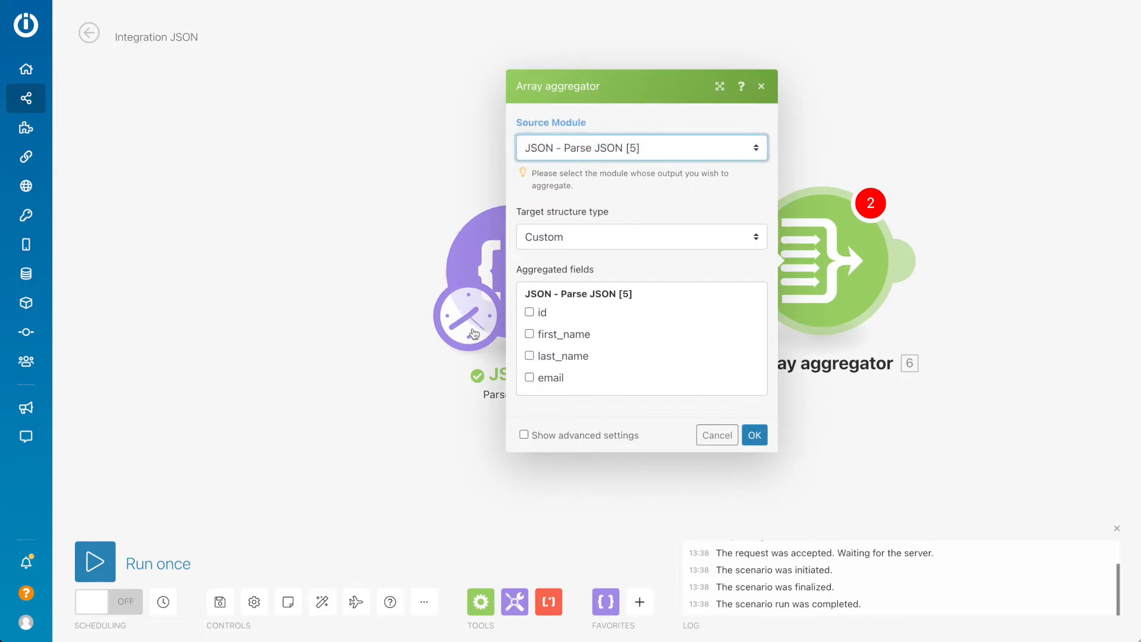
click(615, 233)
click(633, 196)
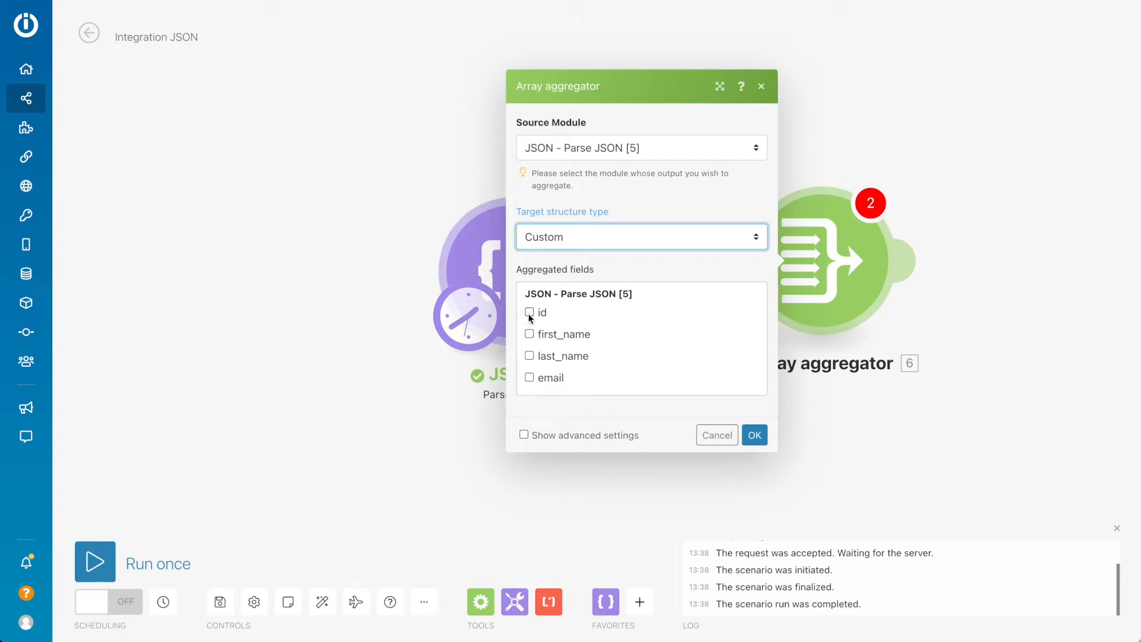
Step: Include the id, first_name, last_name and email fields in the Array aggregator and accept its settings
click(529, 378)
click(529, 355)
click(529, 333)
click(530, 312)
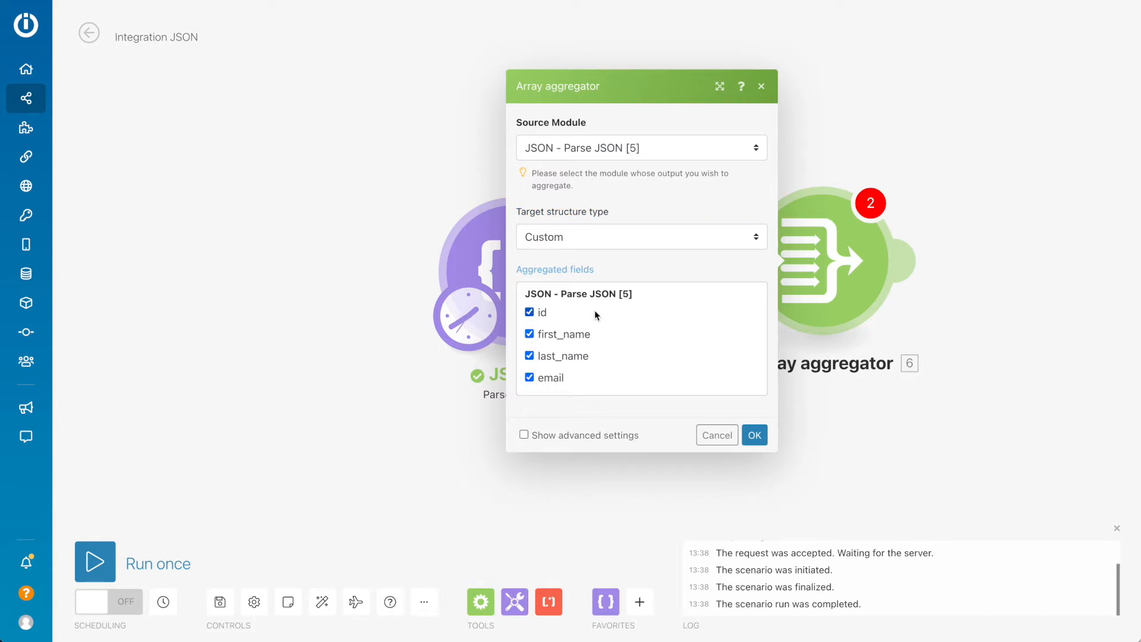
click(755, 435)
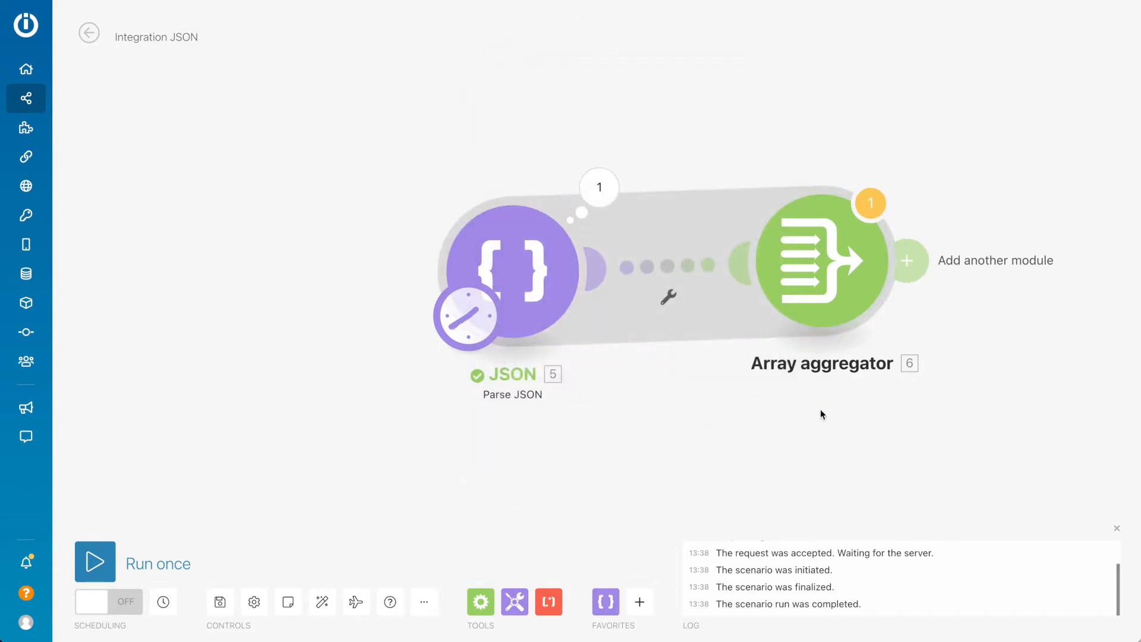
Step: Run the scenario once despite the warning and compare the run details of the Array aggregator and Parse JSON modules
click(96, 570)
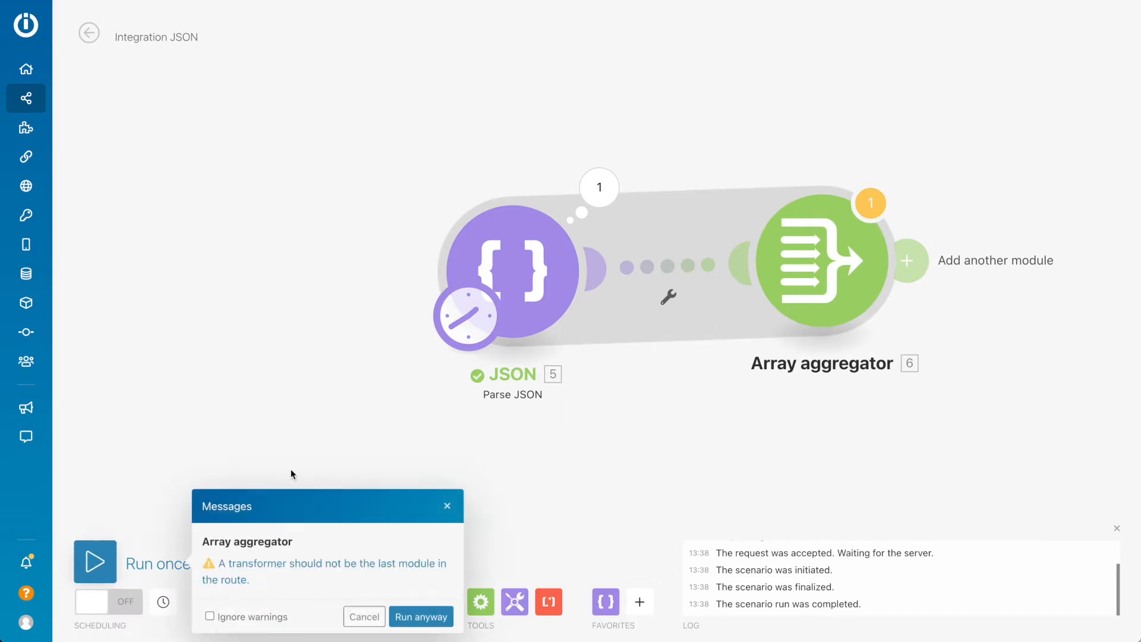
click(423, 616)
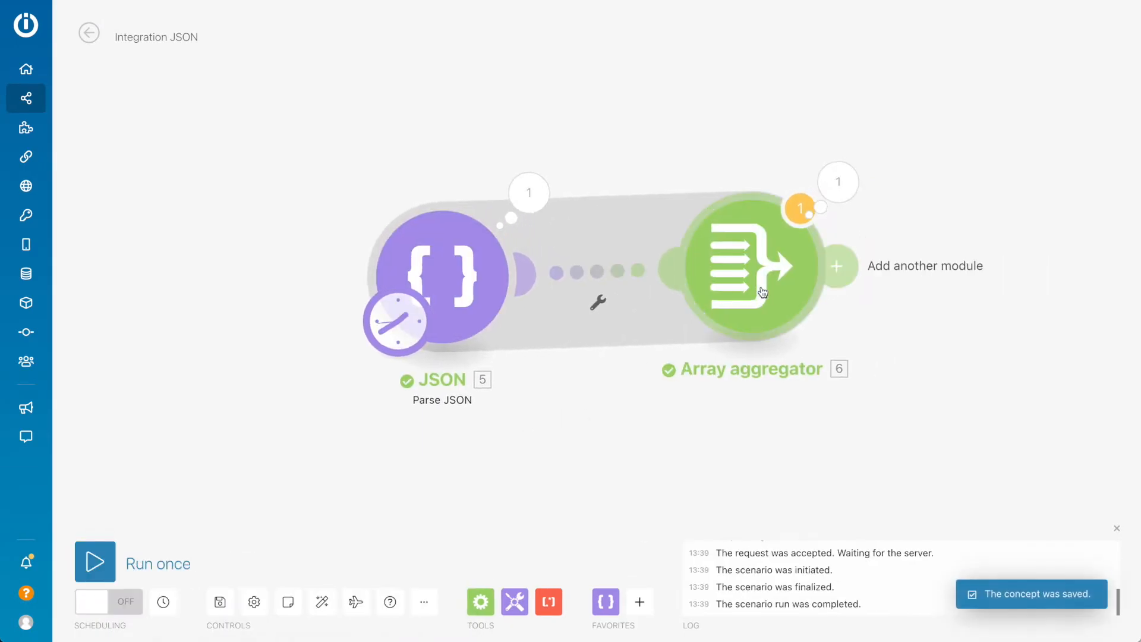
click(829, 199)
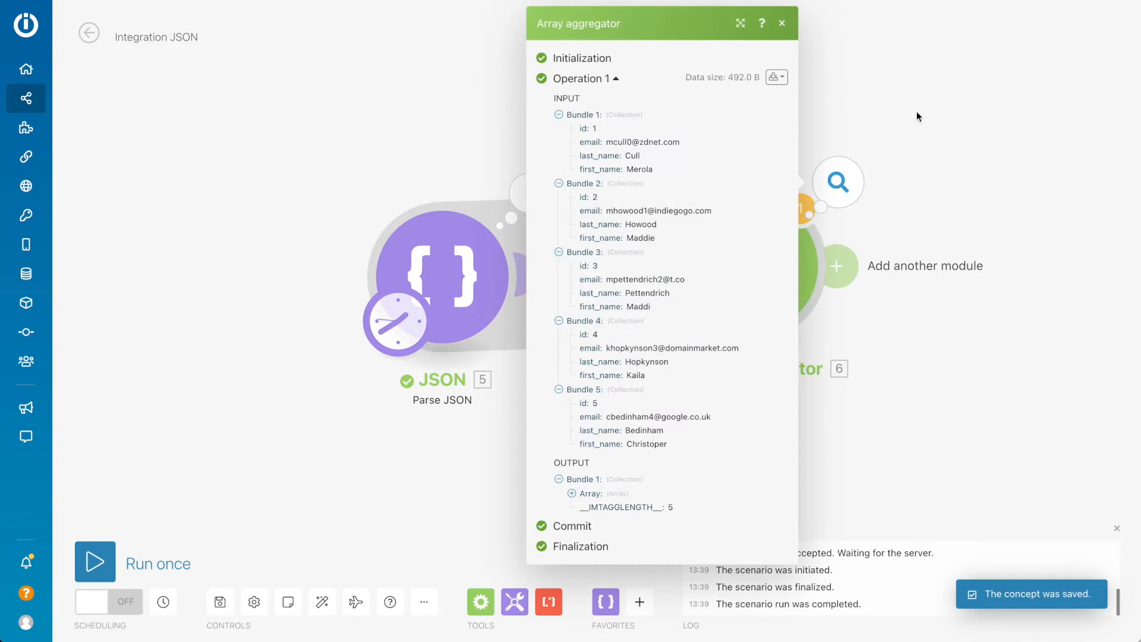
click(918, 117)
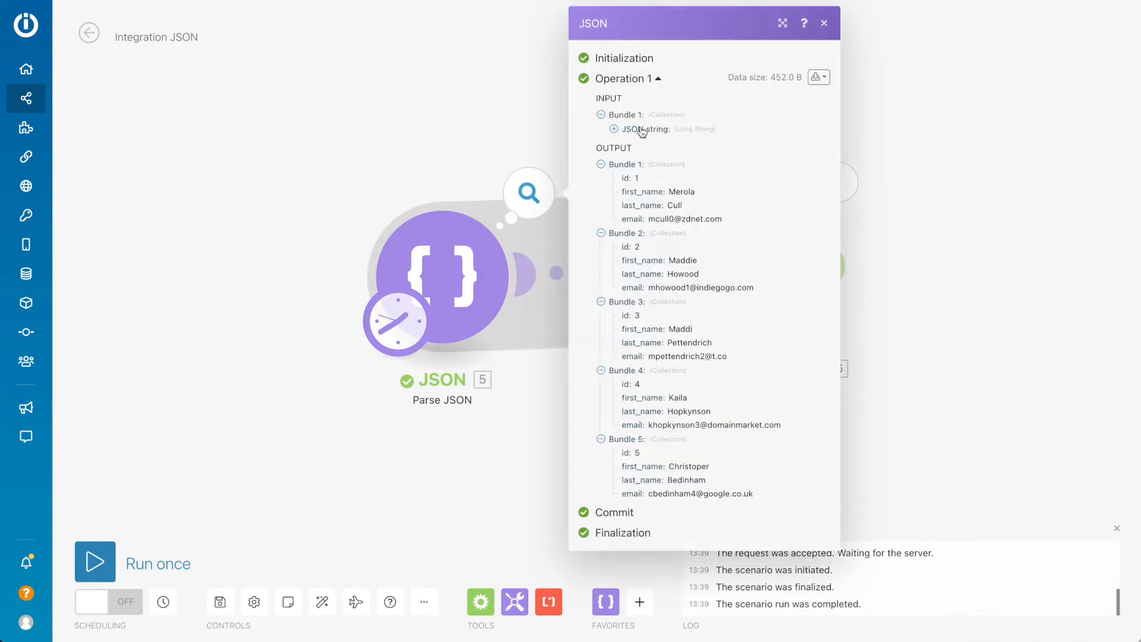
click(1016, 230)
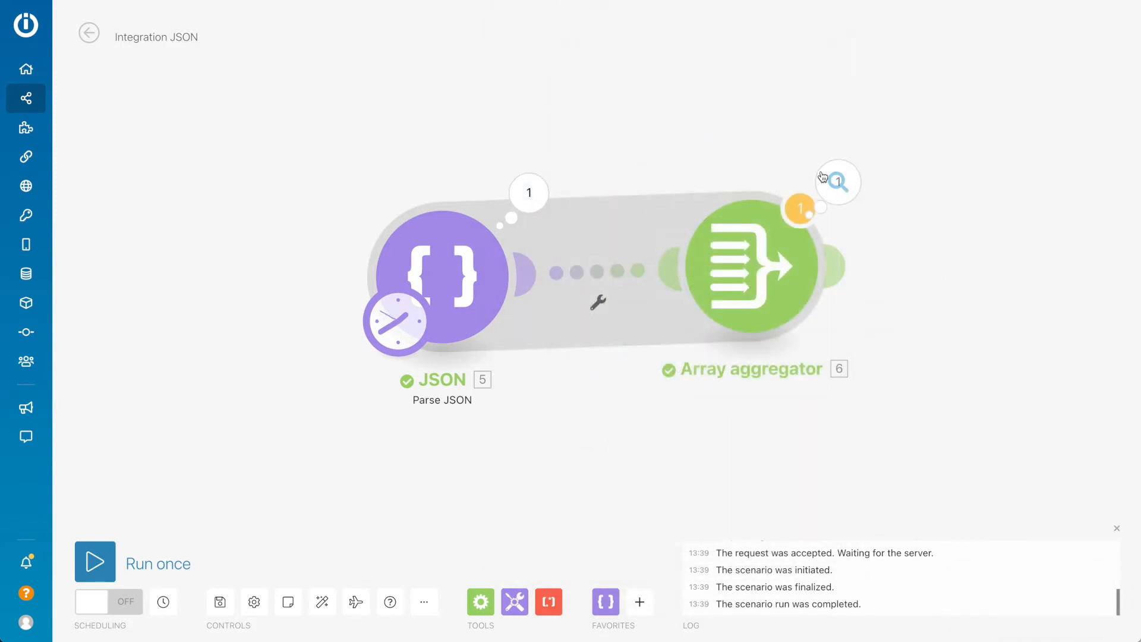
Step: Review the Array aggregator's input bundles in its run details, collapsing the first four
click(838, 182)
click(559, 115)
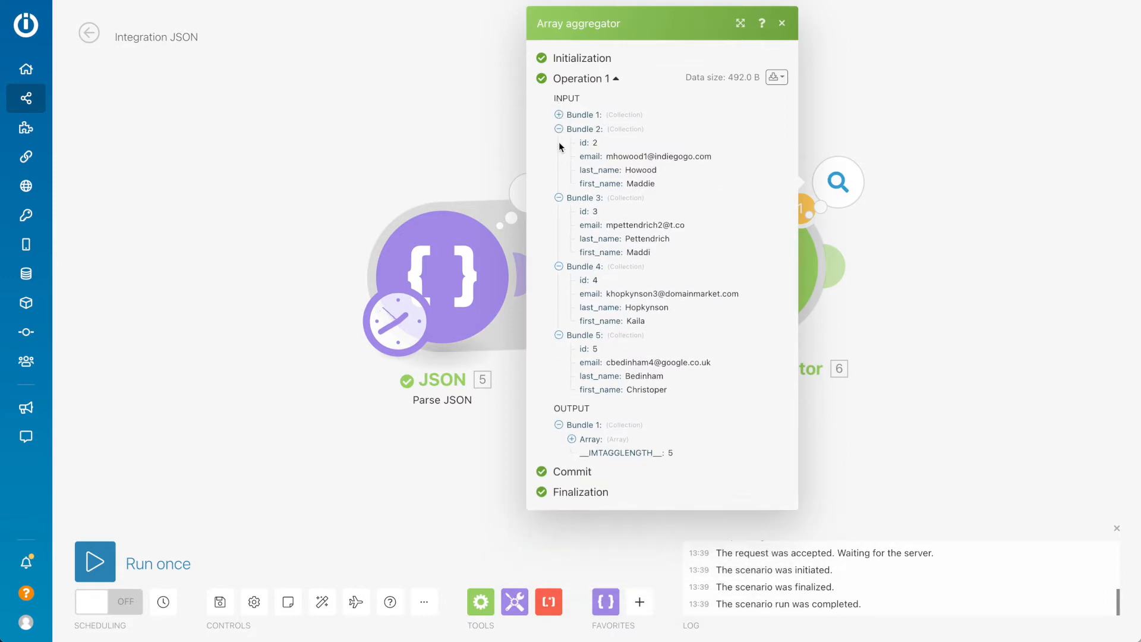
click(559, 130)
click(558, 144)
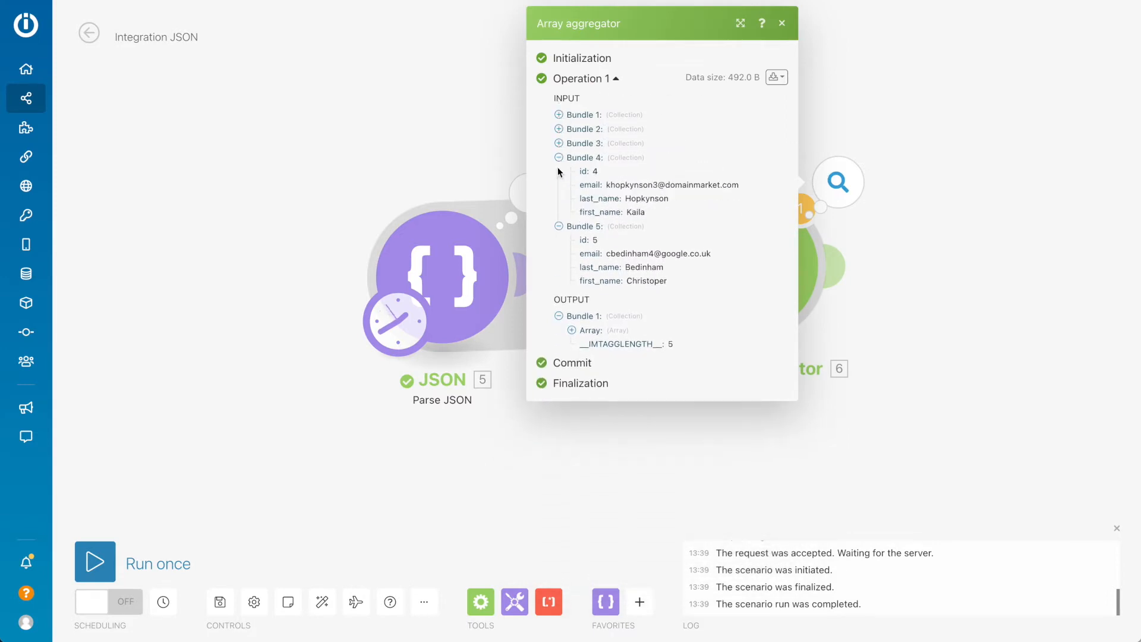
click(559, 159)
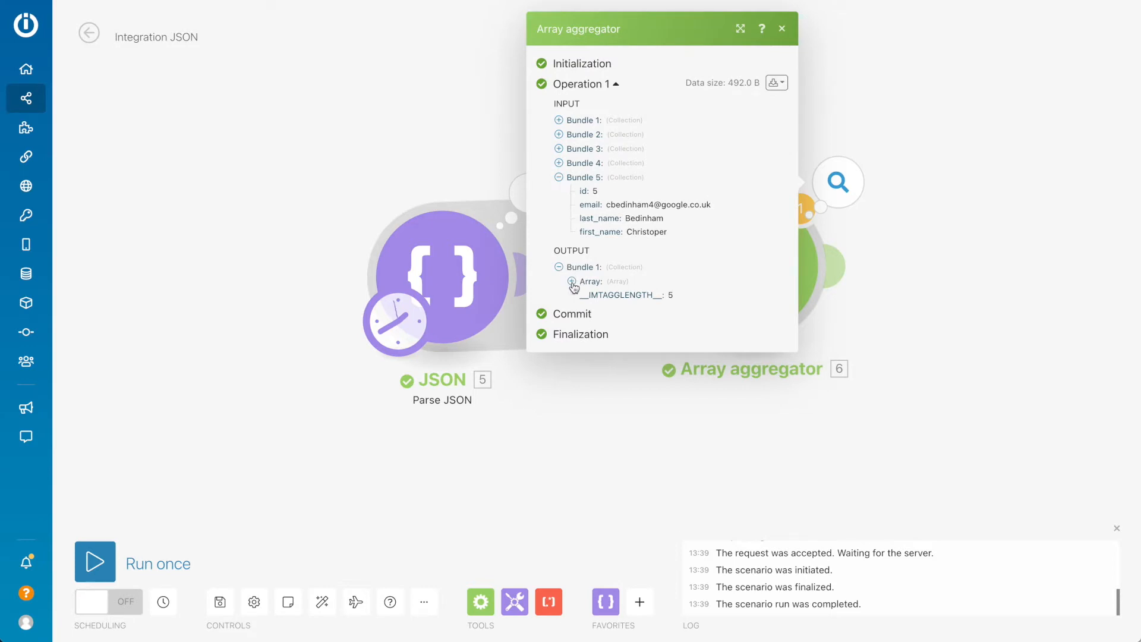
Step: Examine the five collections inside the Array aggregator's output array, then close the run details
click(573, 281)
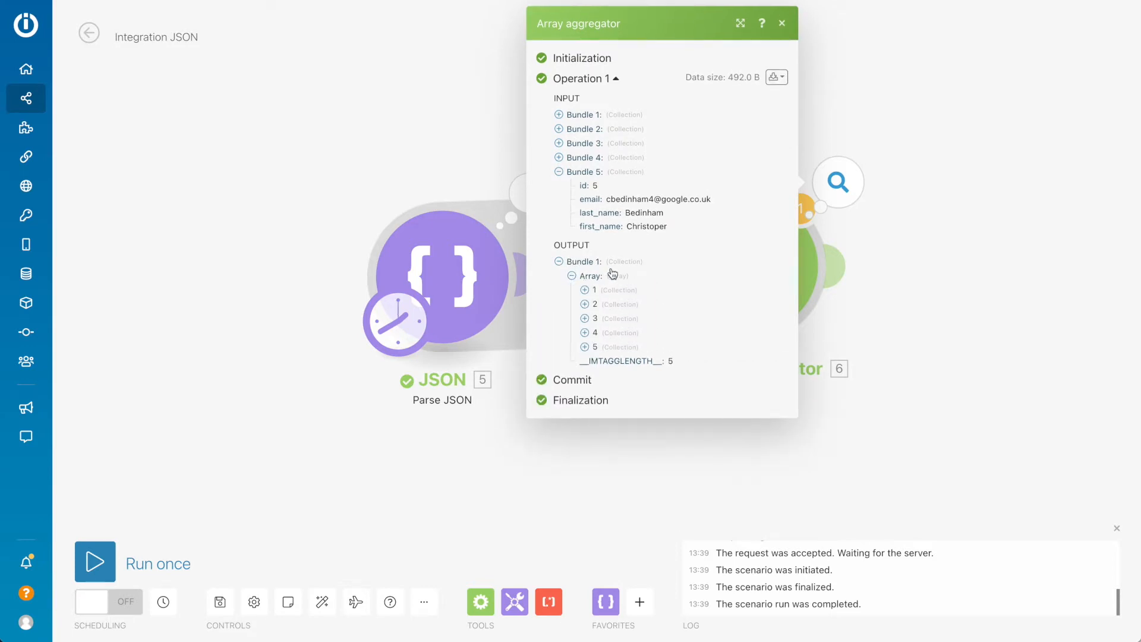
click(585, 290)
click(585, 358)
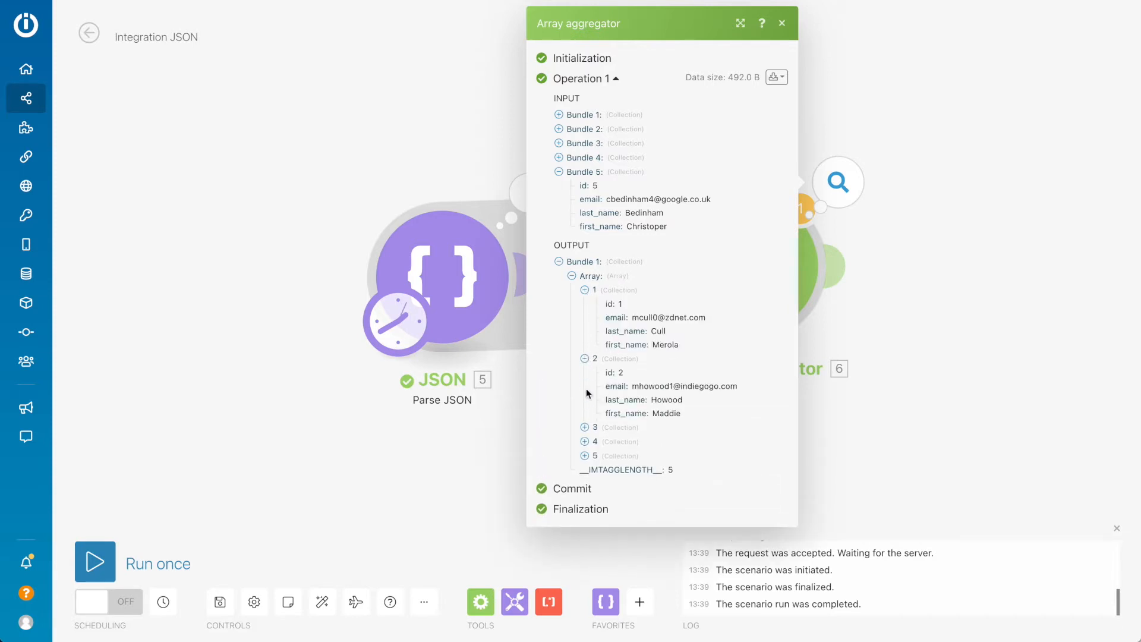
click(585, 428)
click(585, 496)
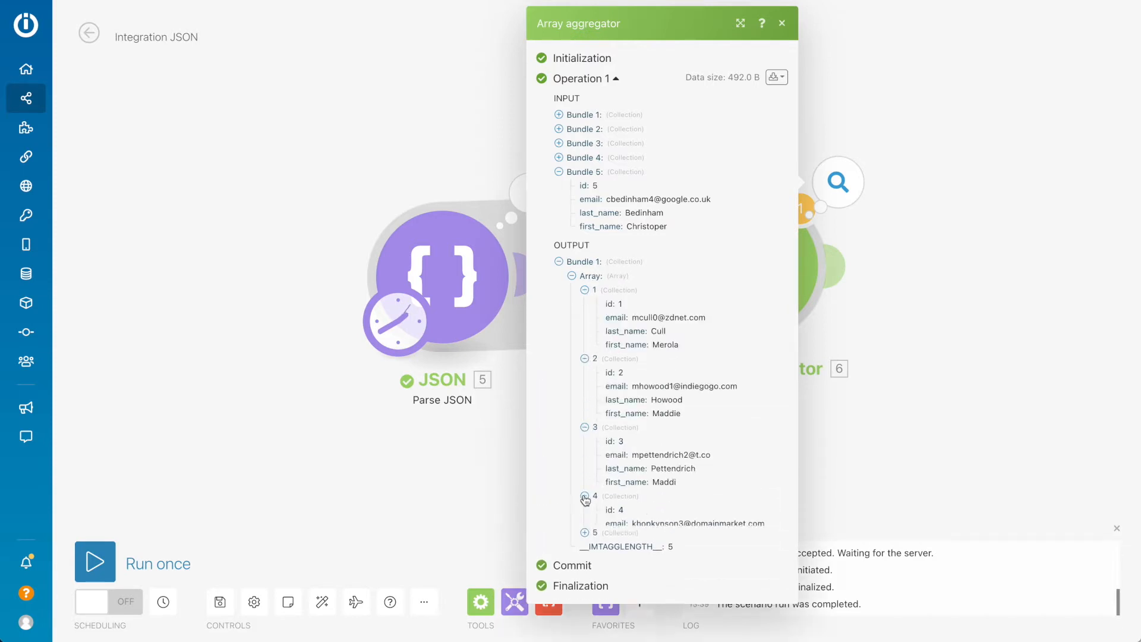
click(585, 566)
scroll(641, 321, down, 1)
scroll(640, 324, up, 1)
click(782, 23)
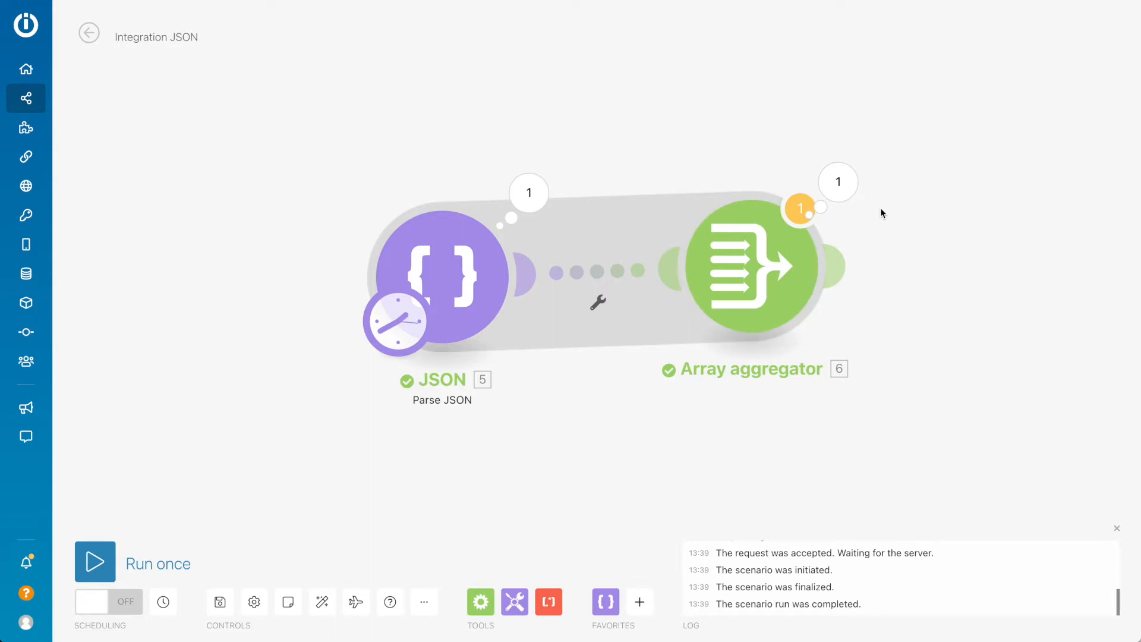
Step: Move the Array aggregator module slightly higher on the canvas
drag(764, 276, 771, 217)
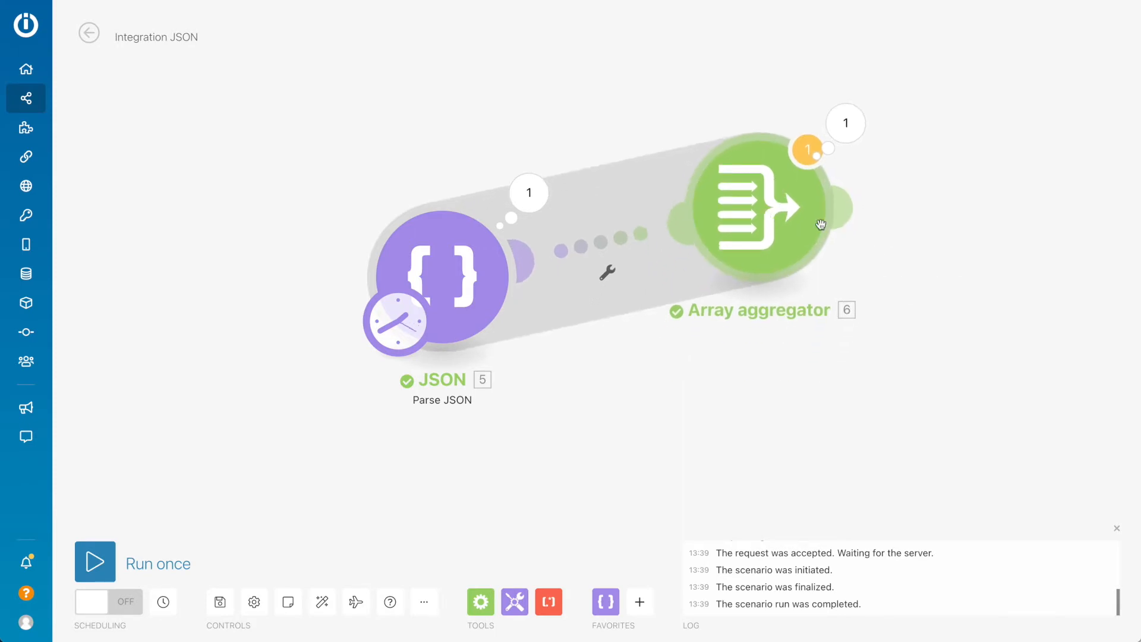
scroll(929, 340, right, 3)
scroll(930, 345, right, 2)
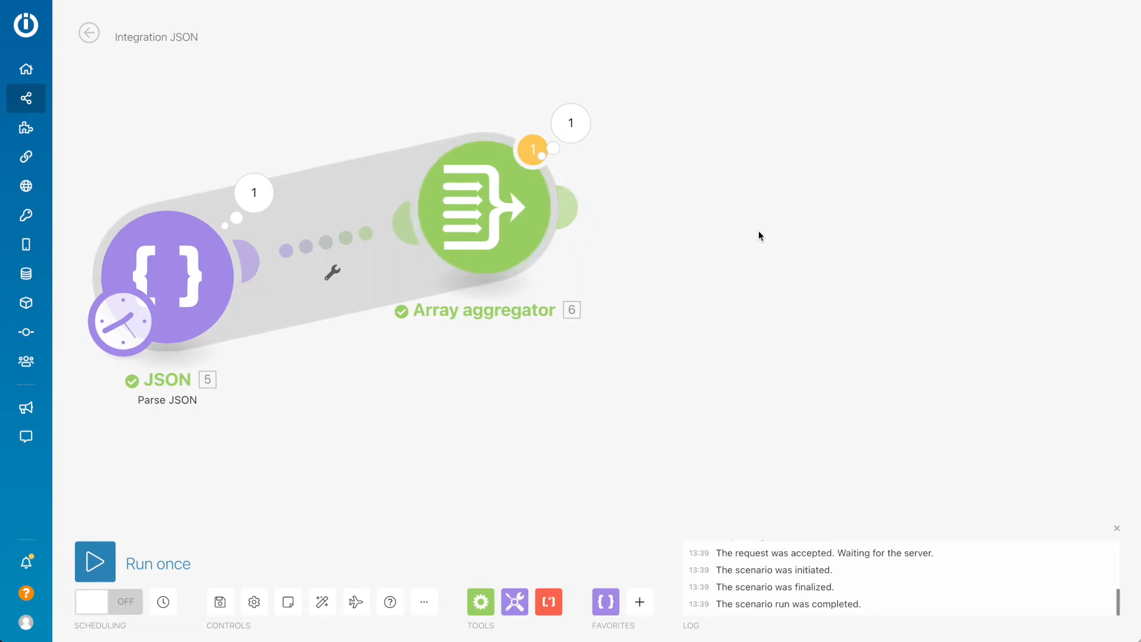
scroll(760, 234, right, 2)
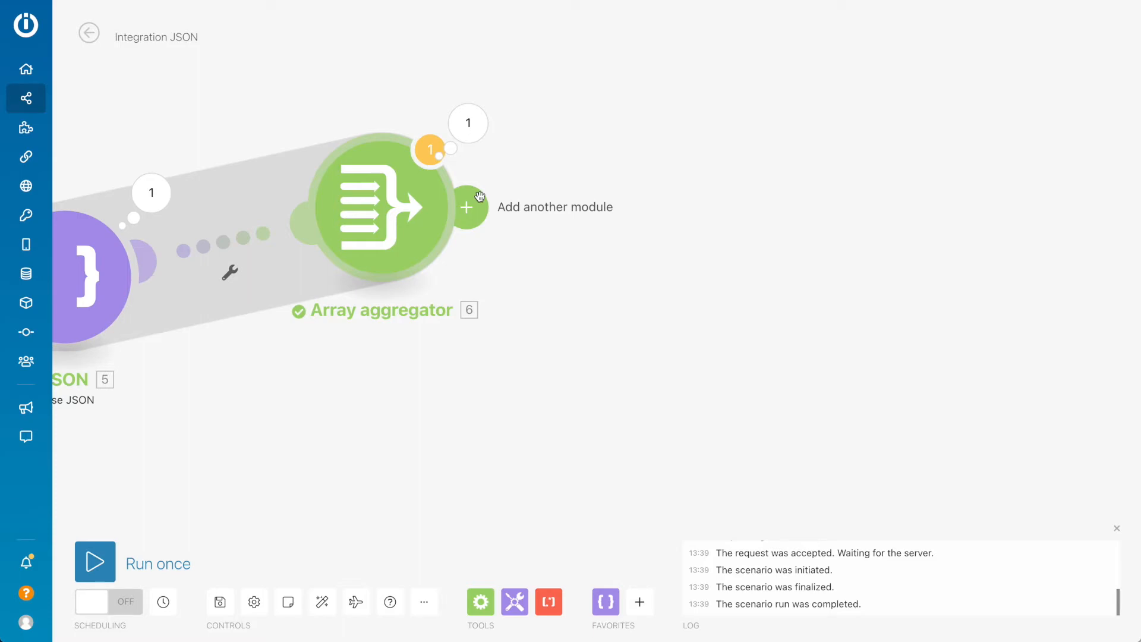
click(470, 0)
click(170, 264)
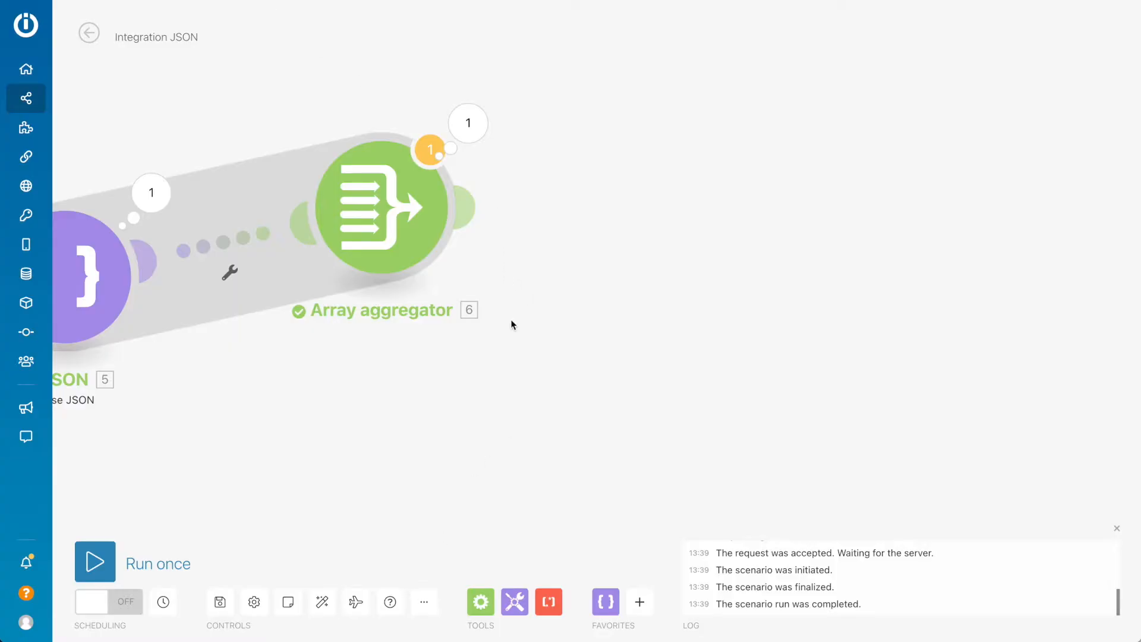
Step: Add a Router with two branches after the Array aggregator
click(480, 601)
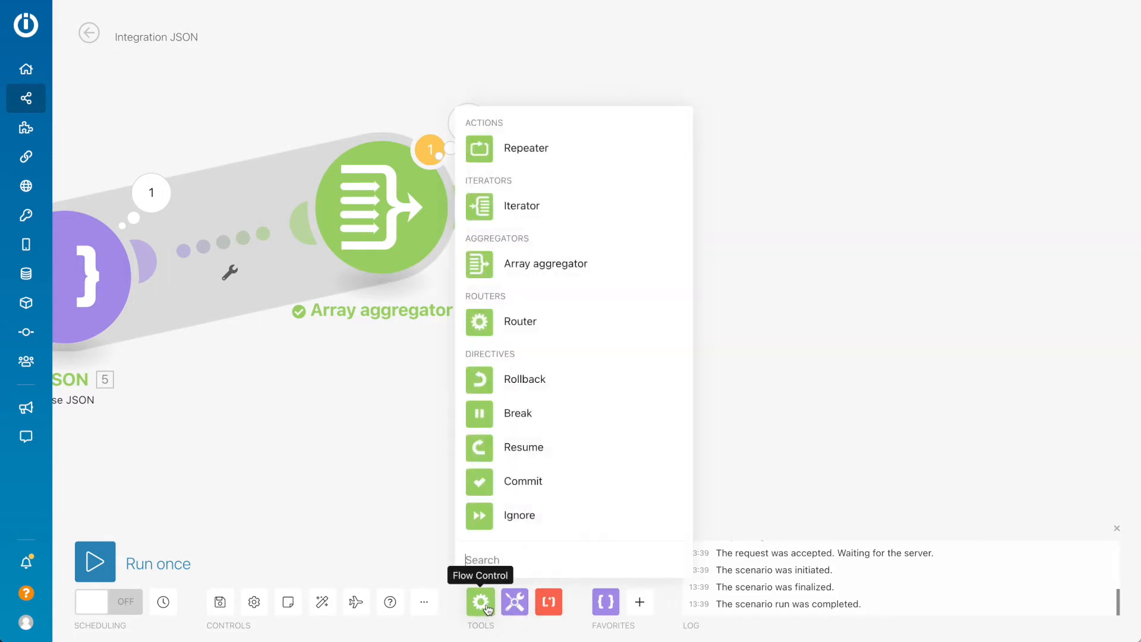
click(556, 321)
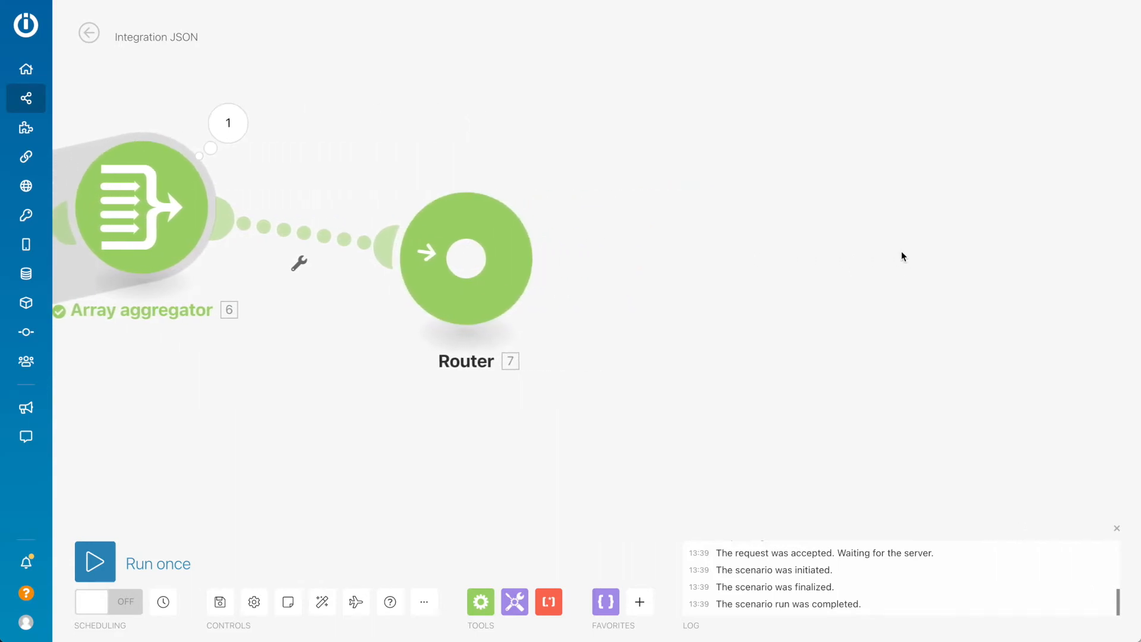
click(463, 261)
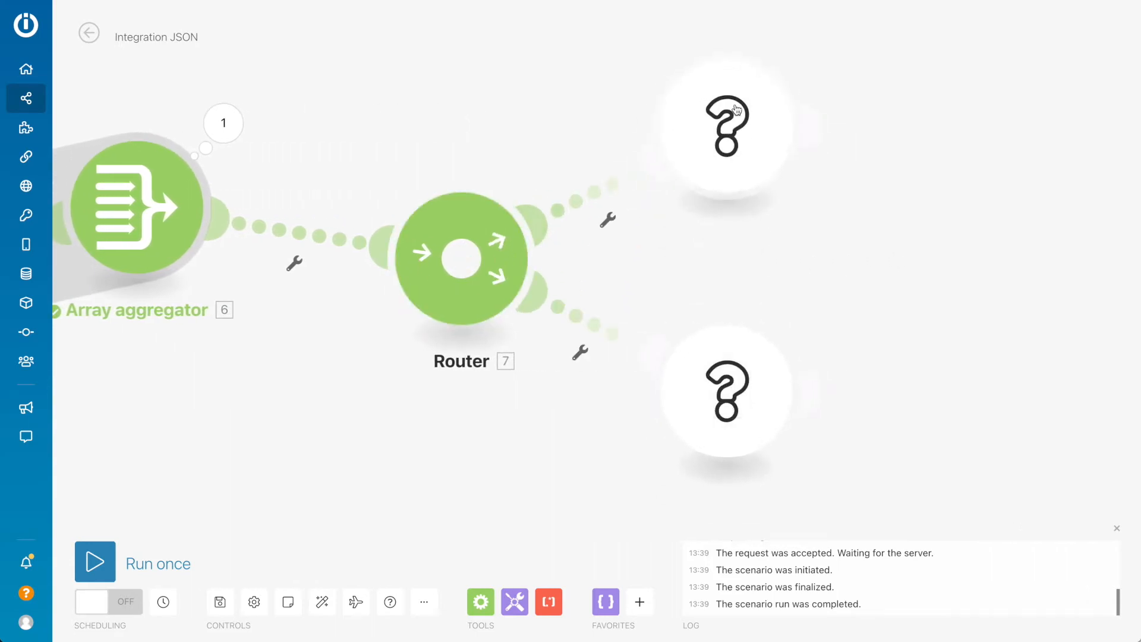
Step: Add an Aggregate to JSON module on the Router's upper branch, with Router [7] as source and Example structure as data structure
click(726, 138)
click(936, 83)
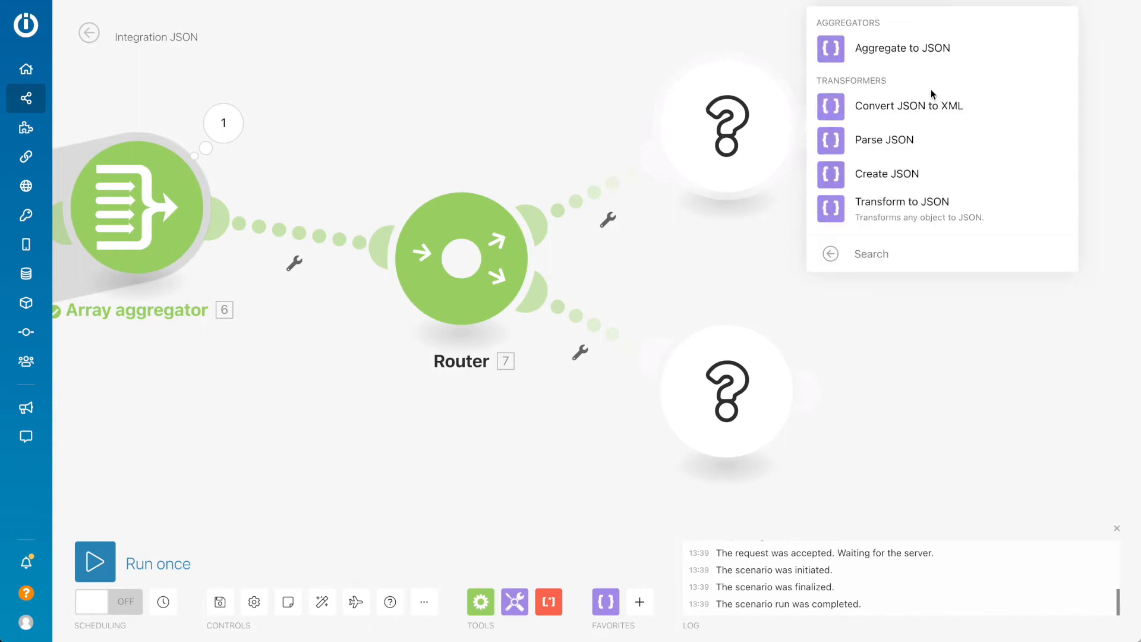
click(907, 58)
click(995, 94)
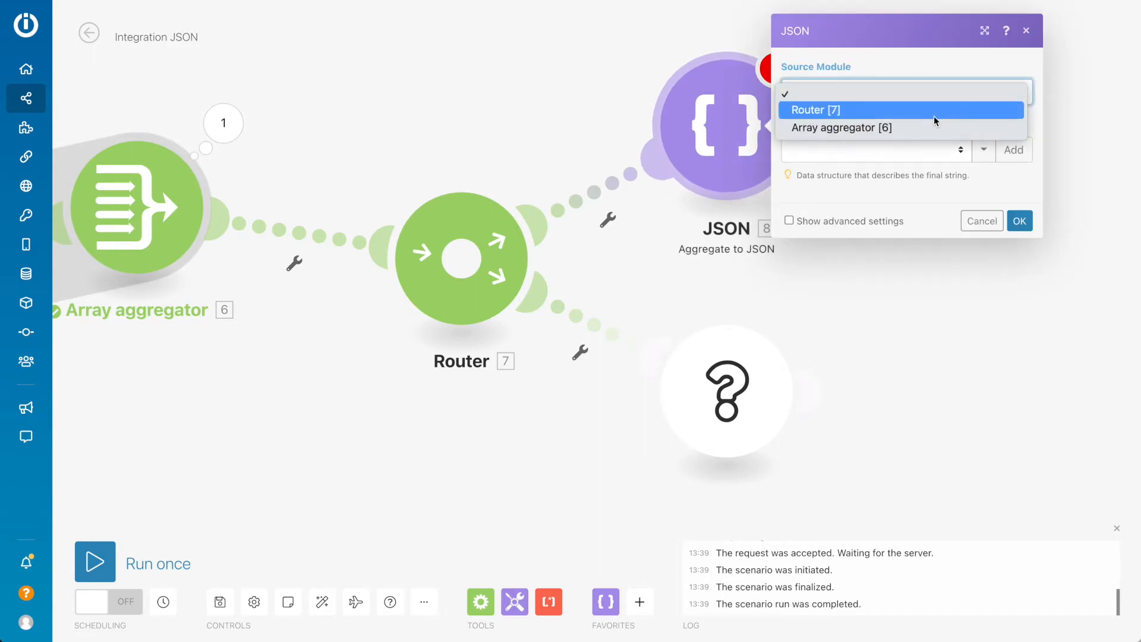
click(878, 113)
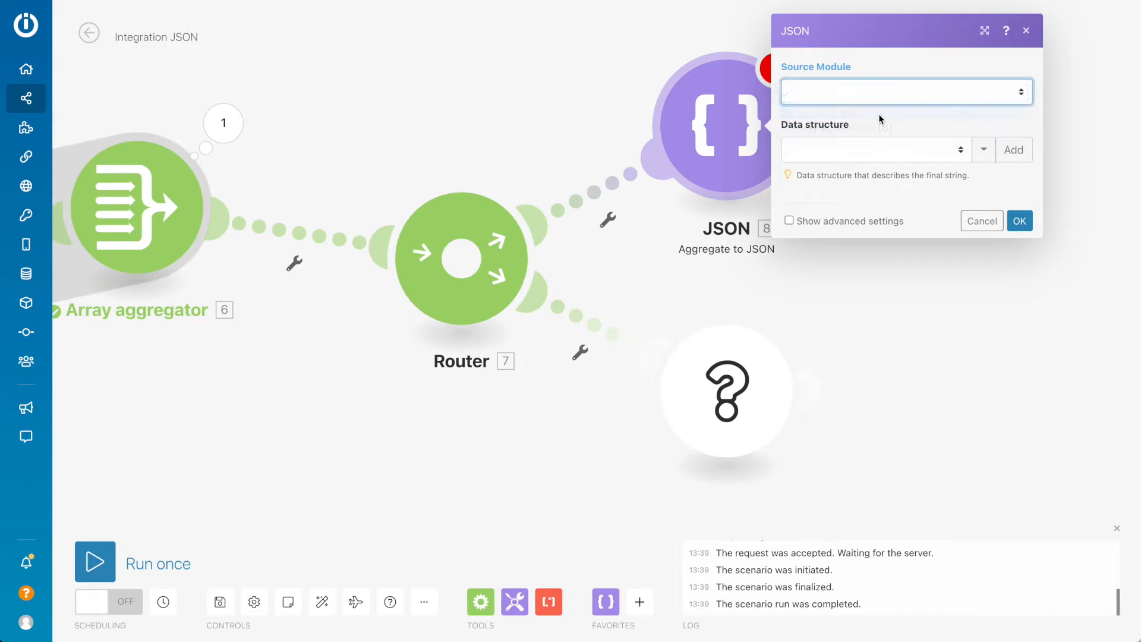
click(917, 152)
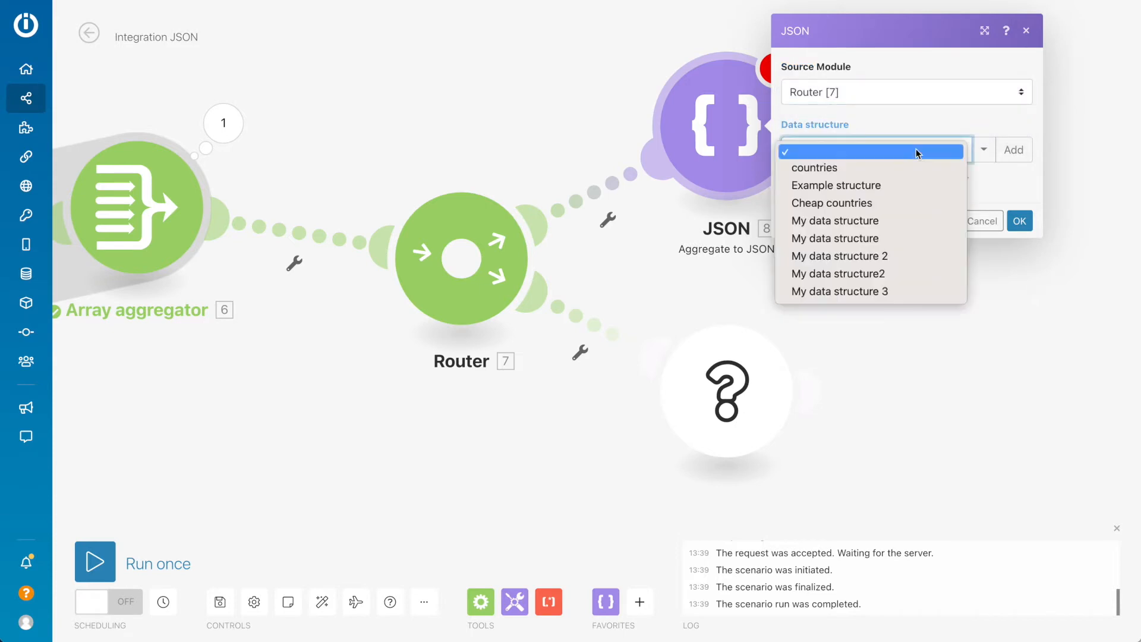
click(894, 187)
click(1021, 237)
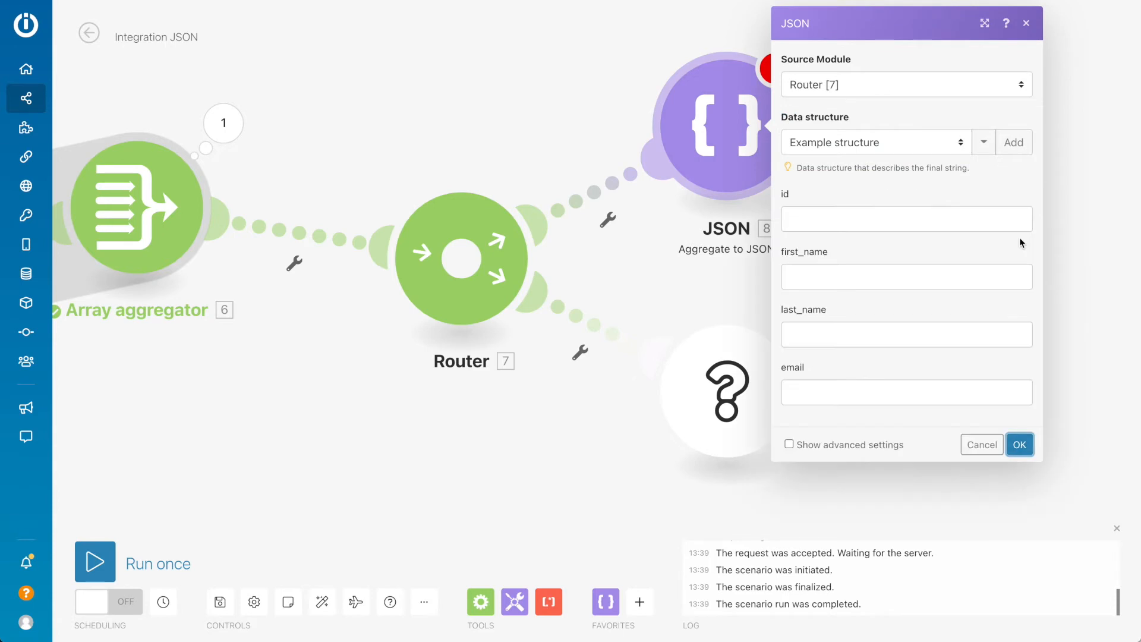
click(1022, 443)
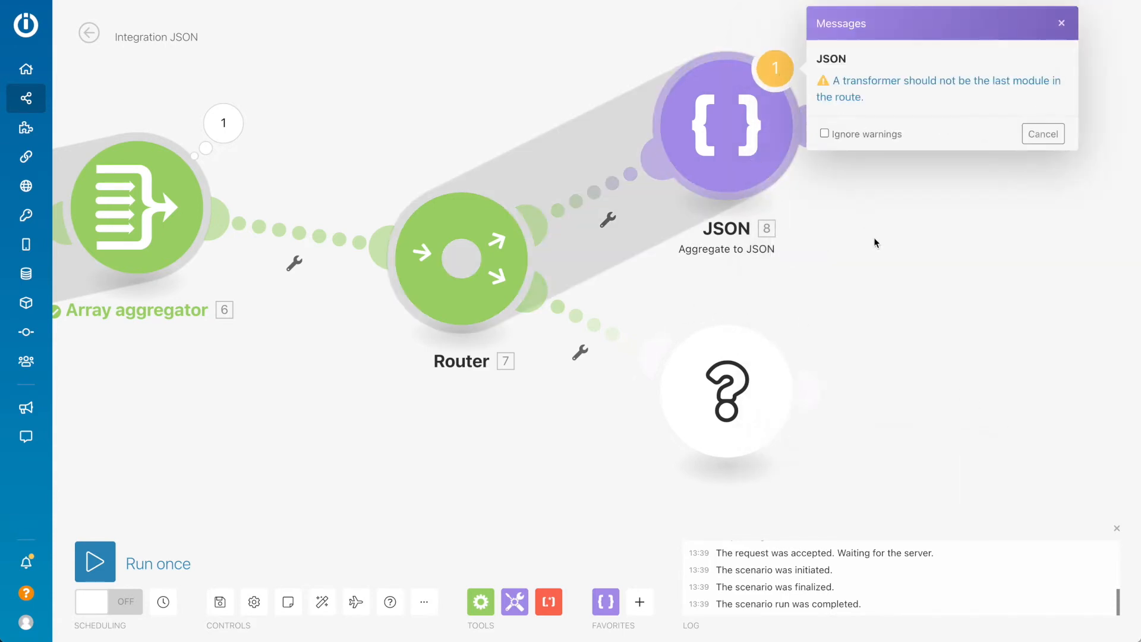
Step: Add an Aggregate to JSON module on the Router's lower branch, with Array aggregator [6] as source and Example structure as data structure
click(727, 409)
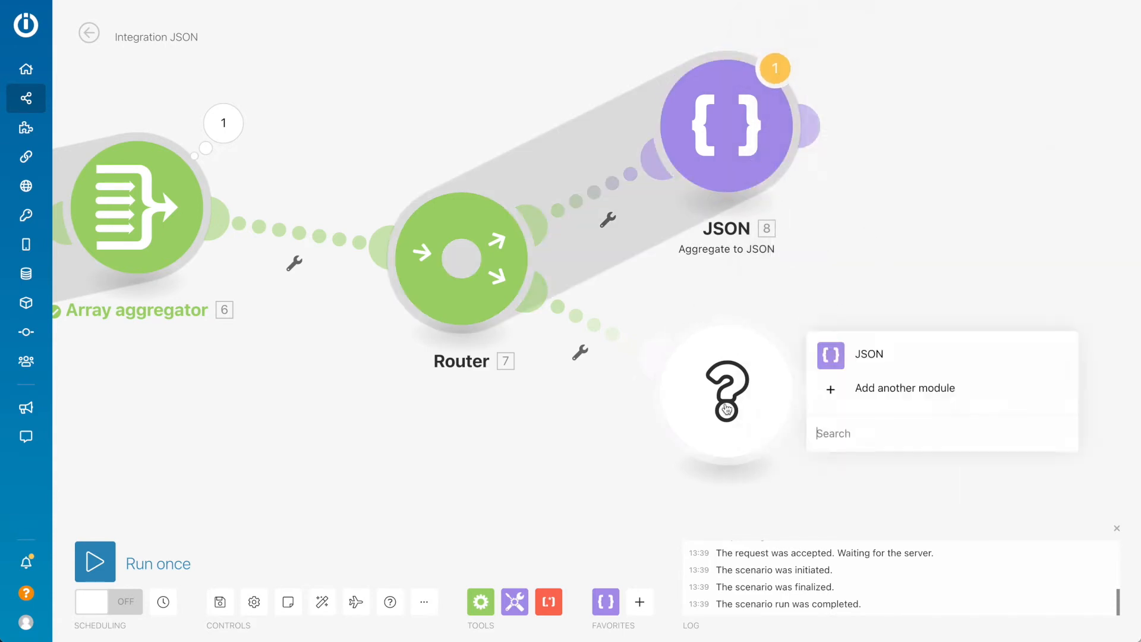
click(884, 359)
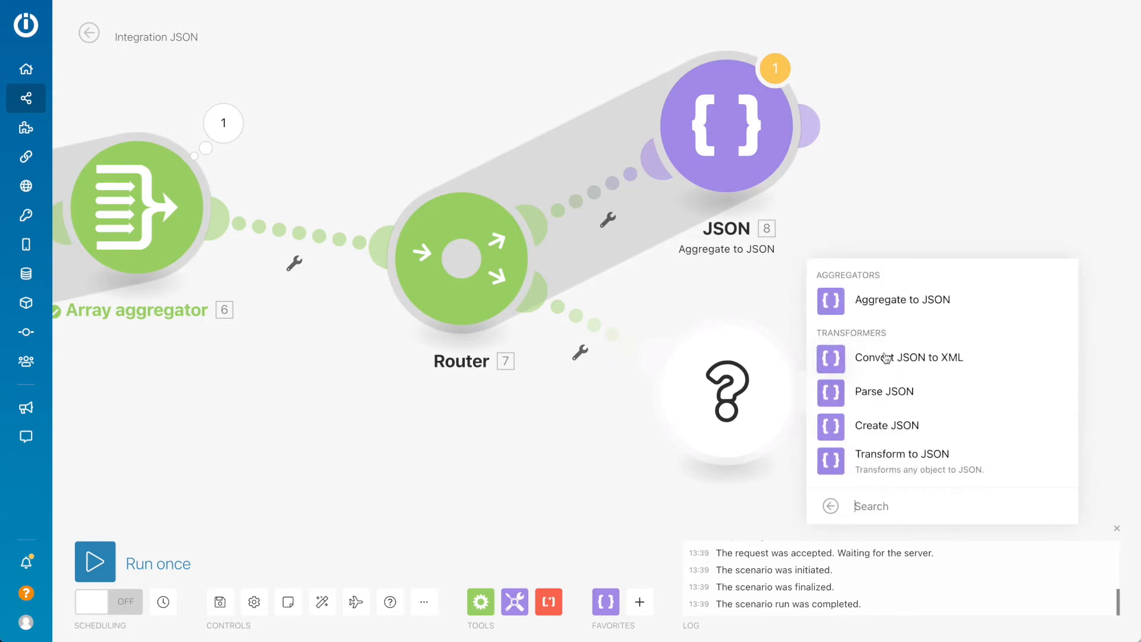
click(941, 300)
click(877, 415)
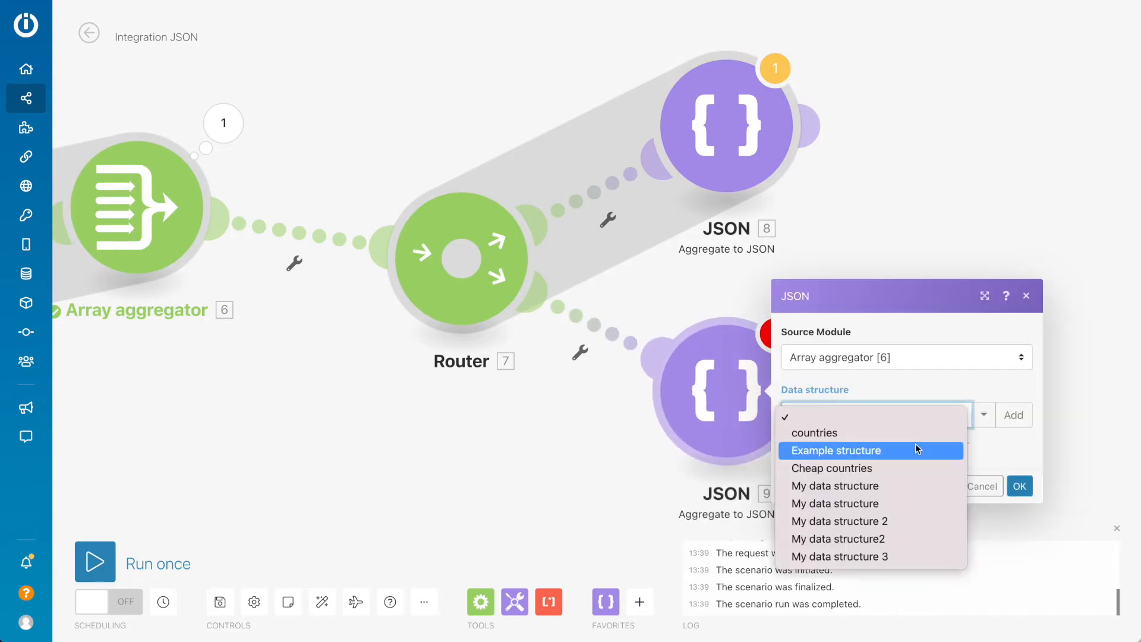
click(919, 450)
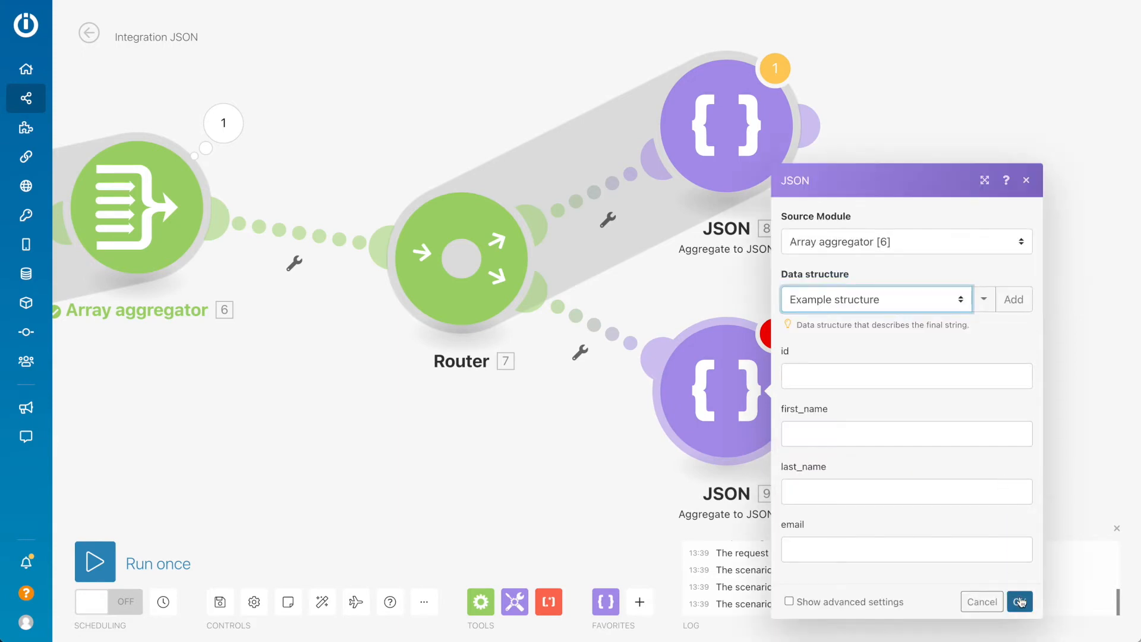
click(1020, 602)
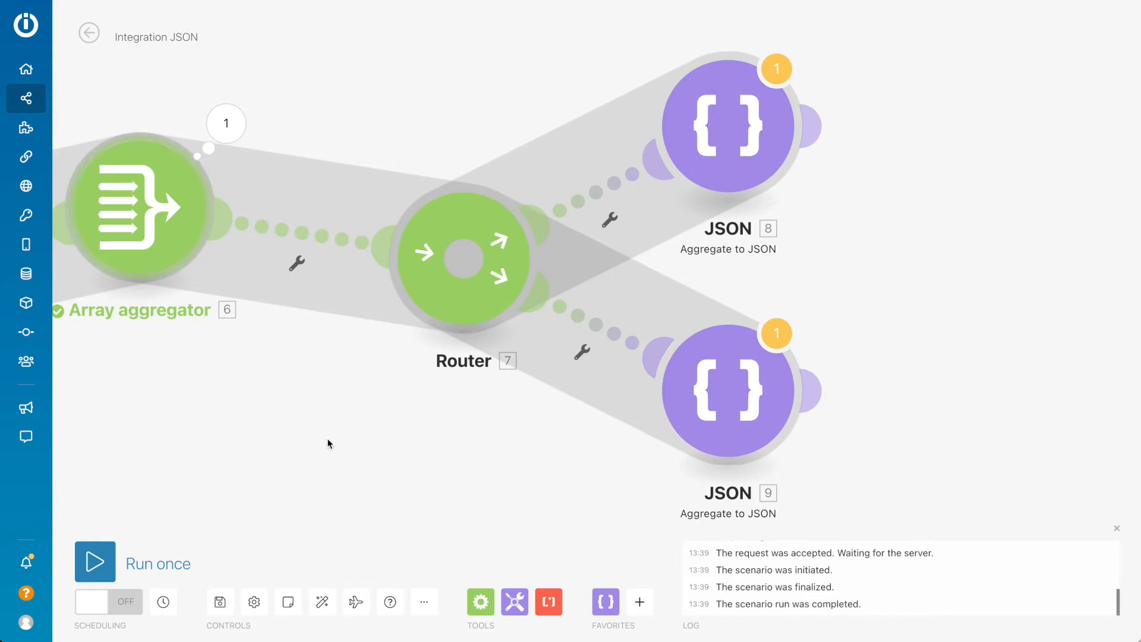
Step: Move the Router farther from the Array aggregator and add a Flow Control Iterator module to the canvas
drag(328, 443, 556, 399)
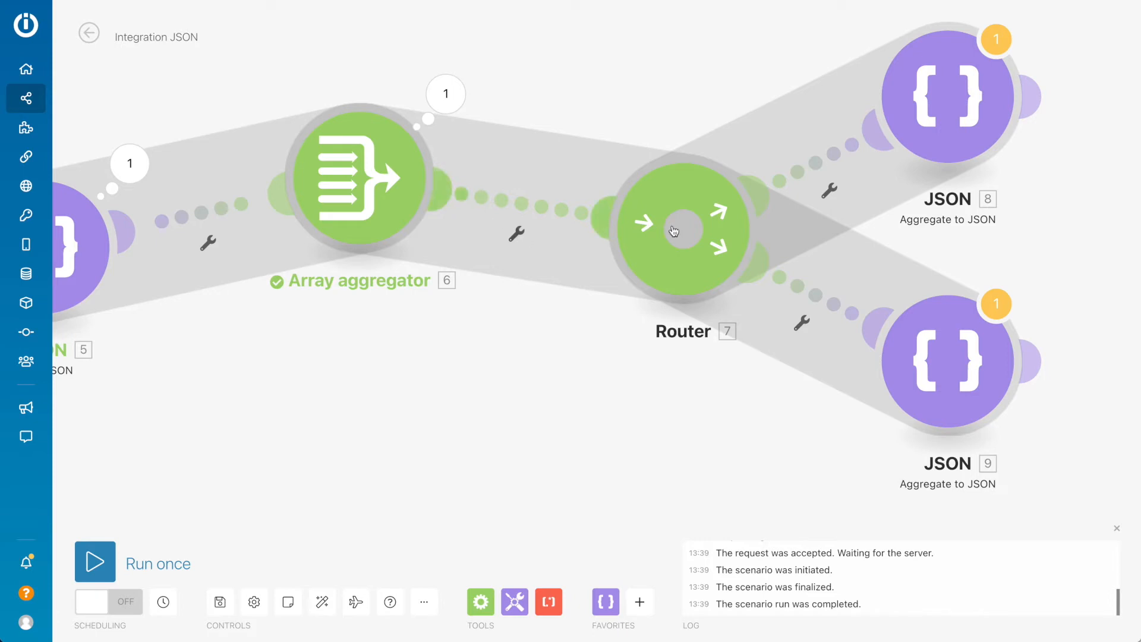
drag(678, 227, 752, 137)
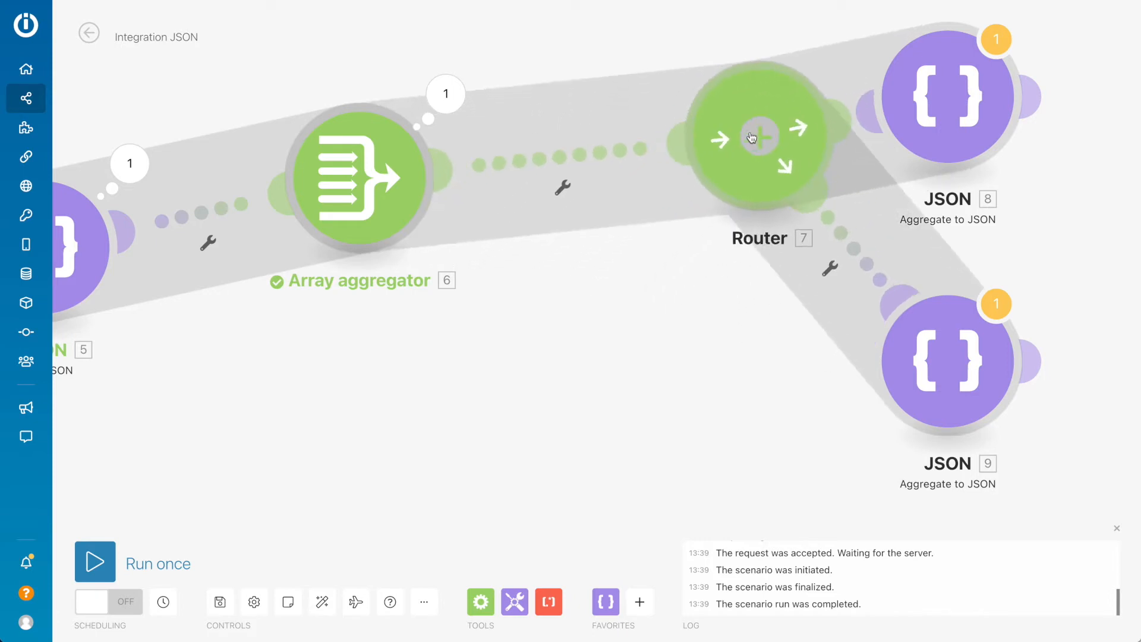
click(481, 601)
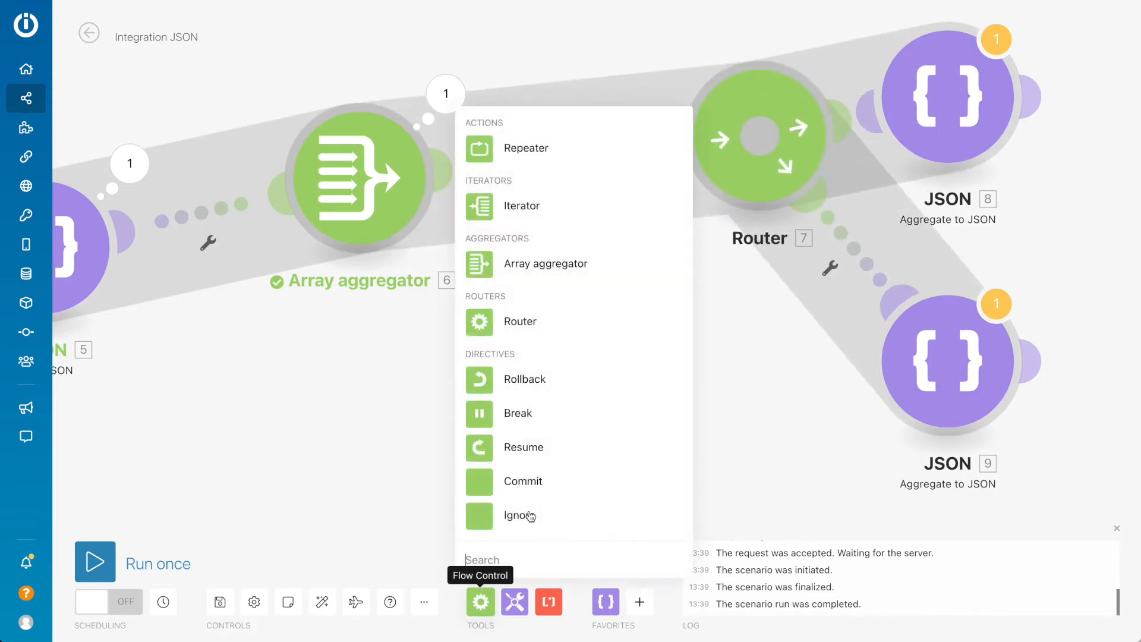
click(556, 213)
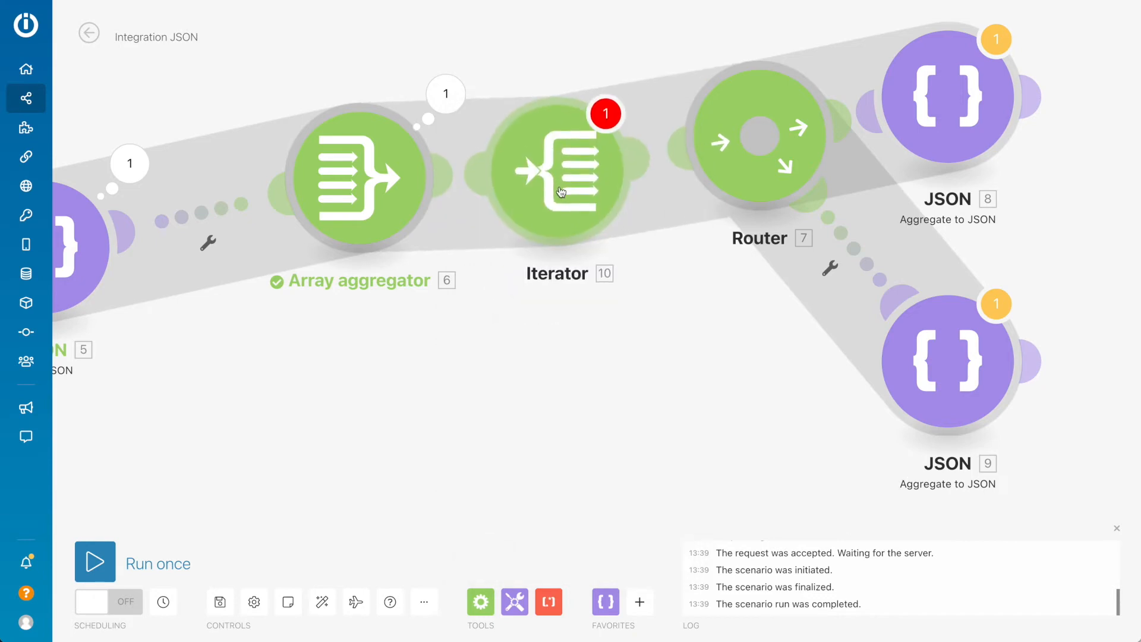
Step: Unlink the Iterator from its extra Router connection and insert it between the Array aggregator and the Router
drag(556, 273, 546, 310)
click(548, 345)
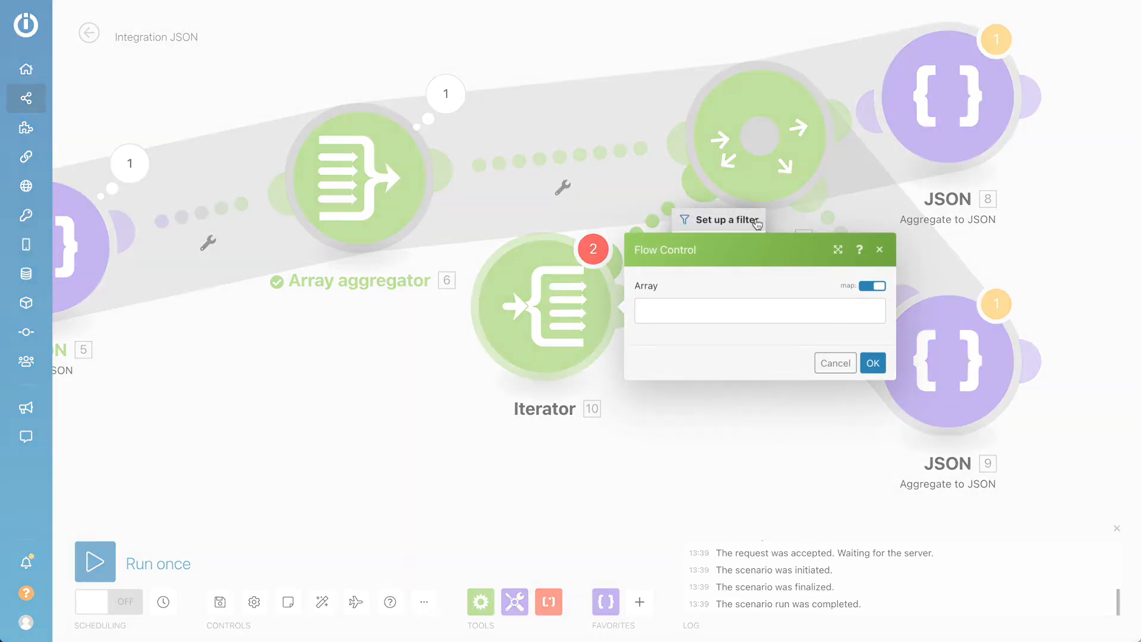
click(880, 250)
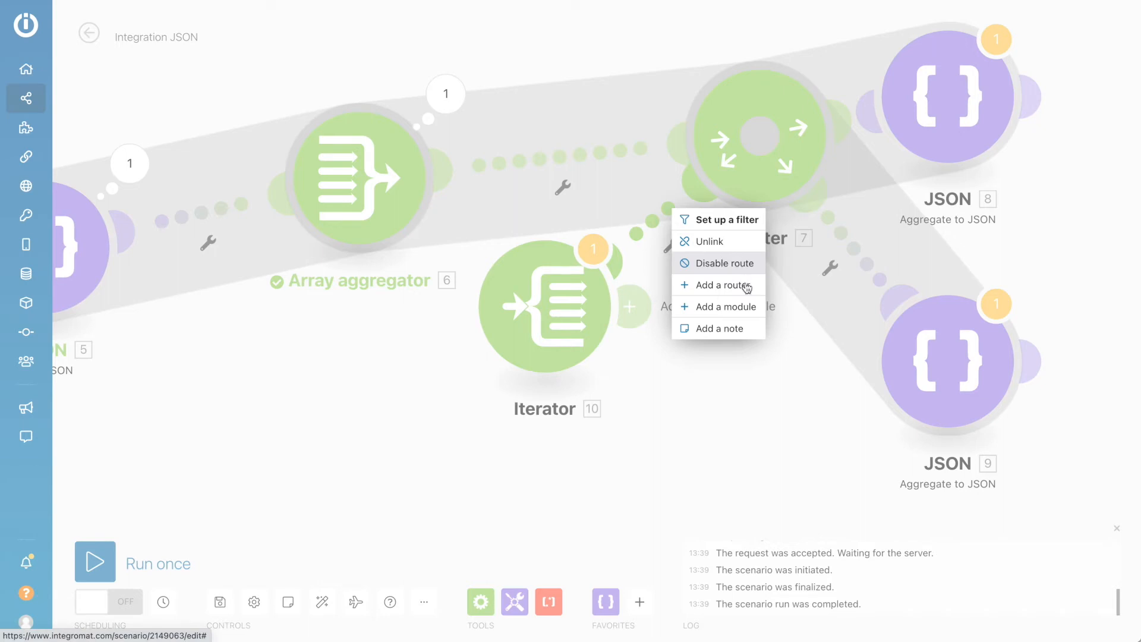
click(720, 243)
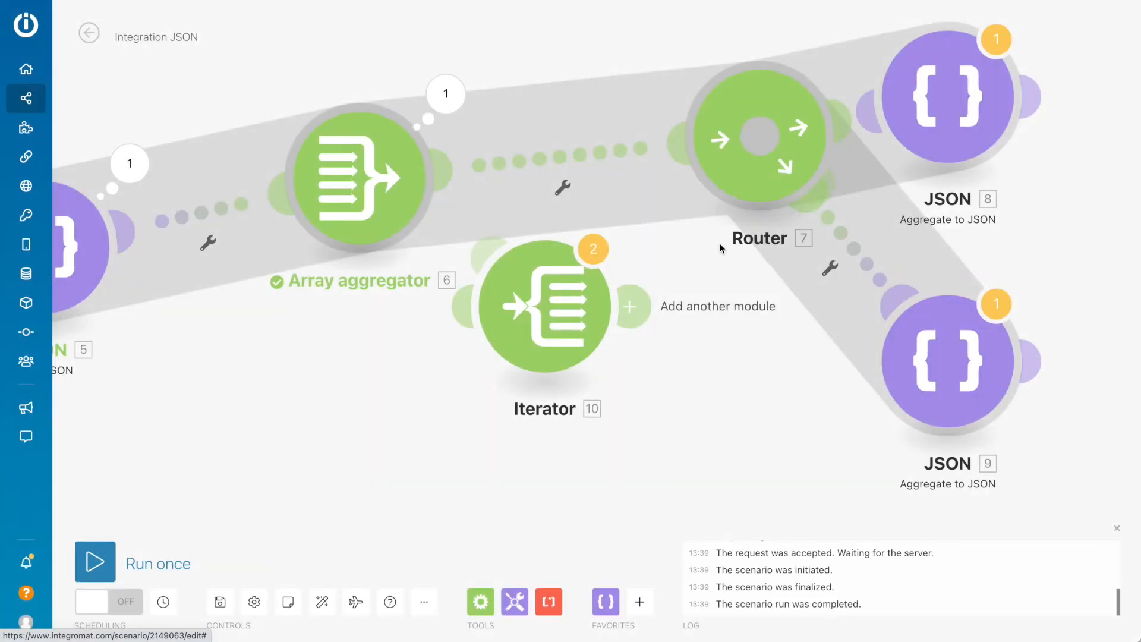
drag(555, 291, 531, 176)
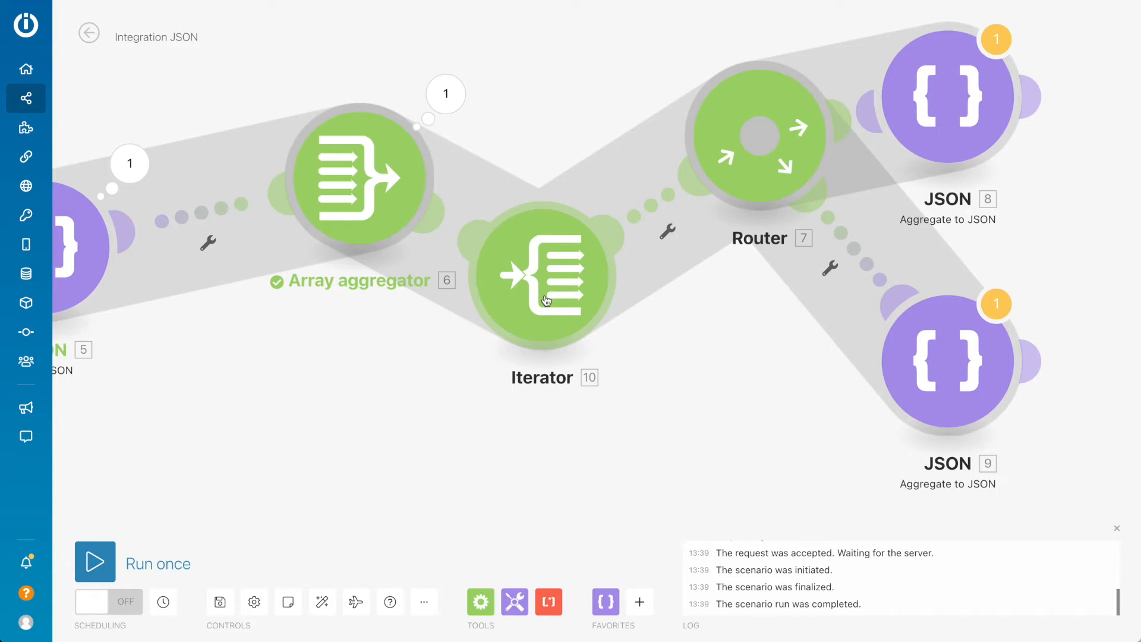
Step: Map the Array aggregator's Array[] into the Iterator's Array field and run the scenario once despite the warnings
click(546, 300)
click(695, 285)
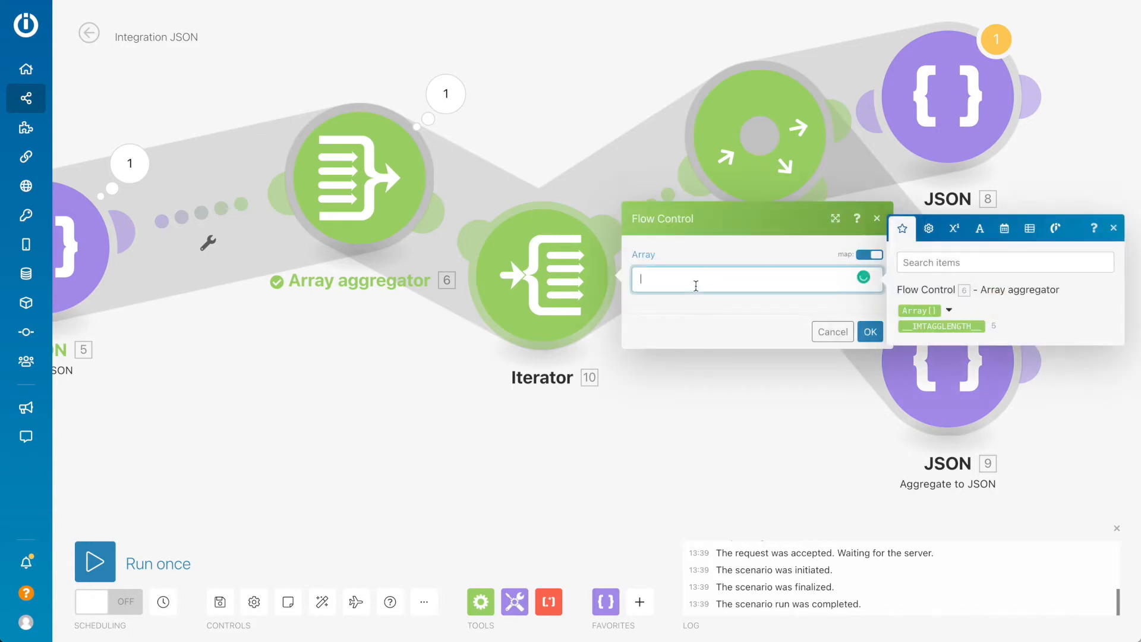
click(920, 311)
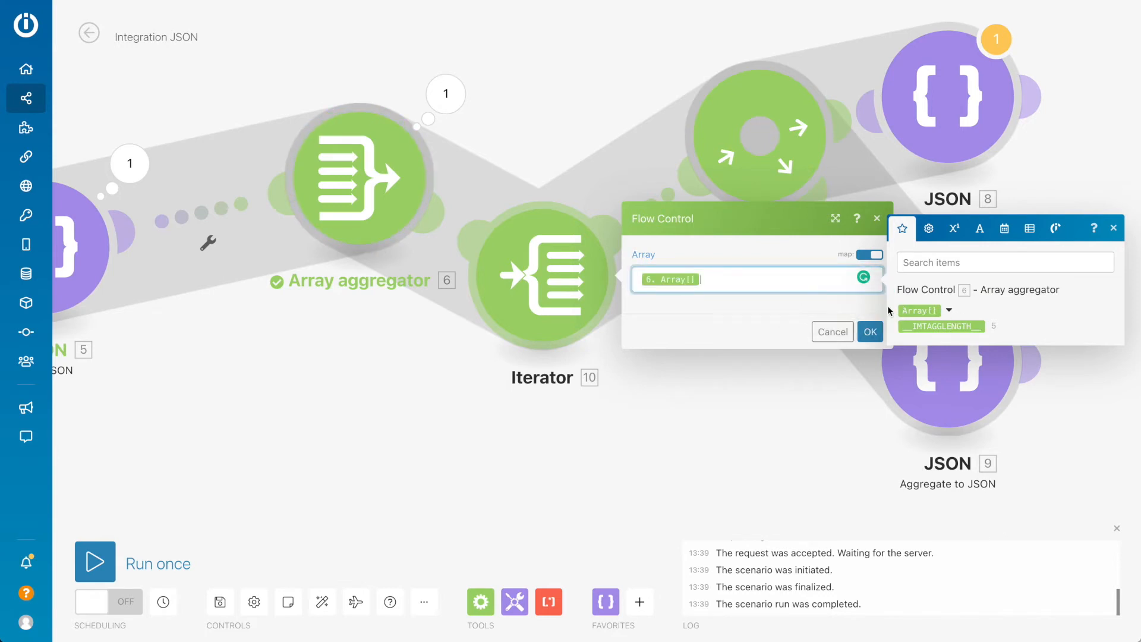
click(865, 331)
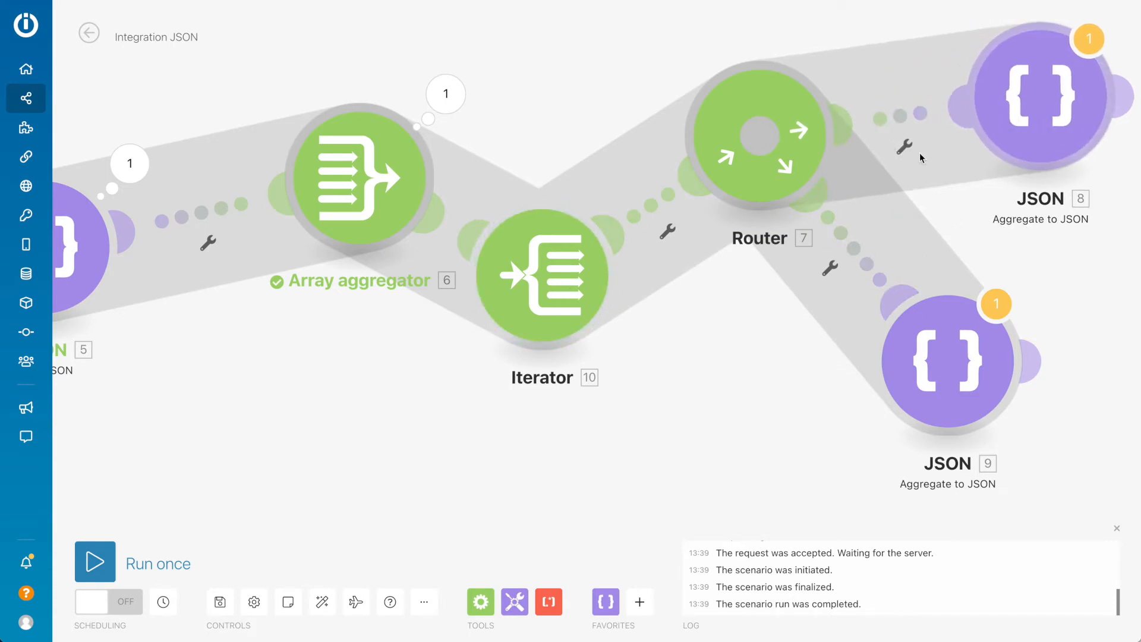
click(95, 561)
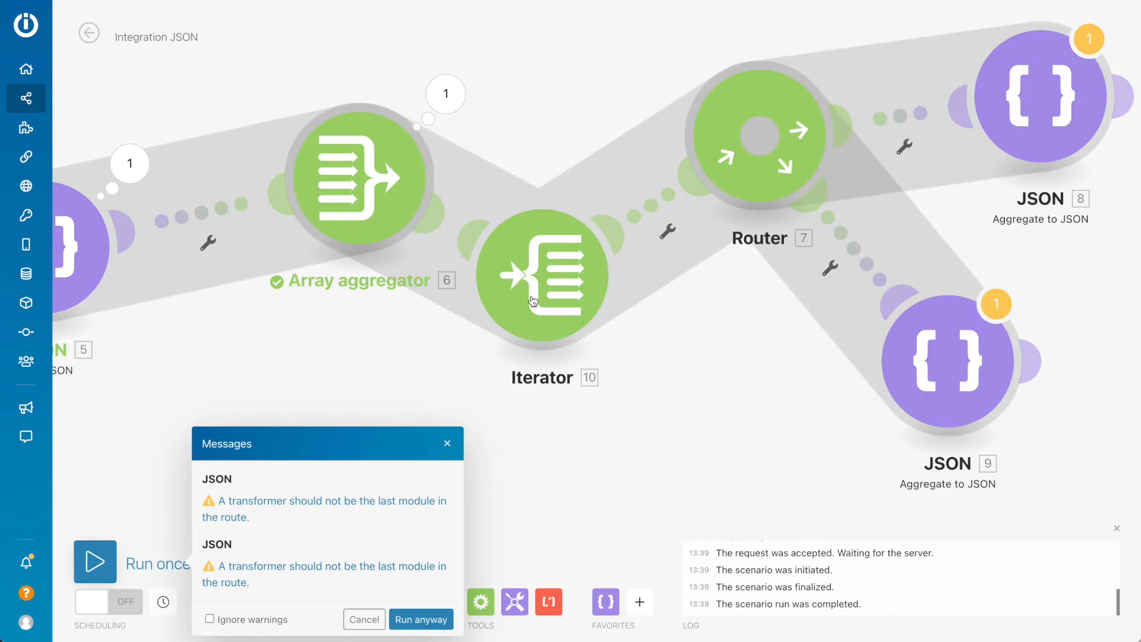
click(419, 620)
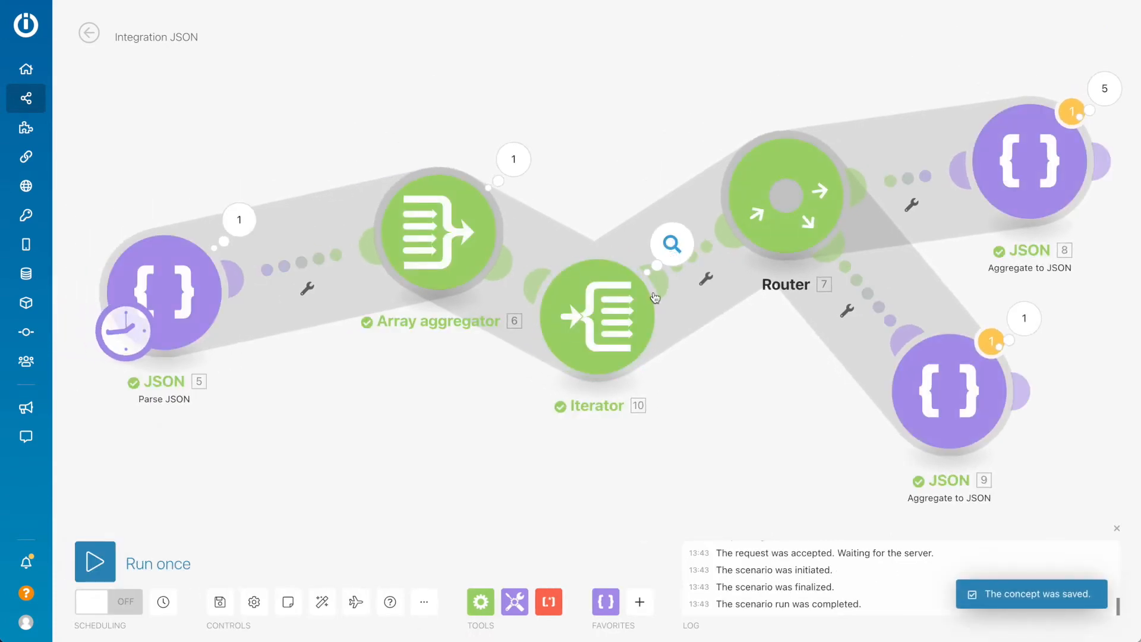
Step: Examine the Iterator's input array and output bundles, and compare them with the JSON string in the Parse JSON module
click(670, 241)
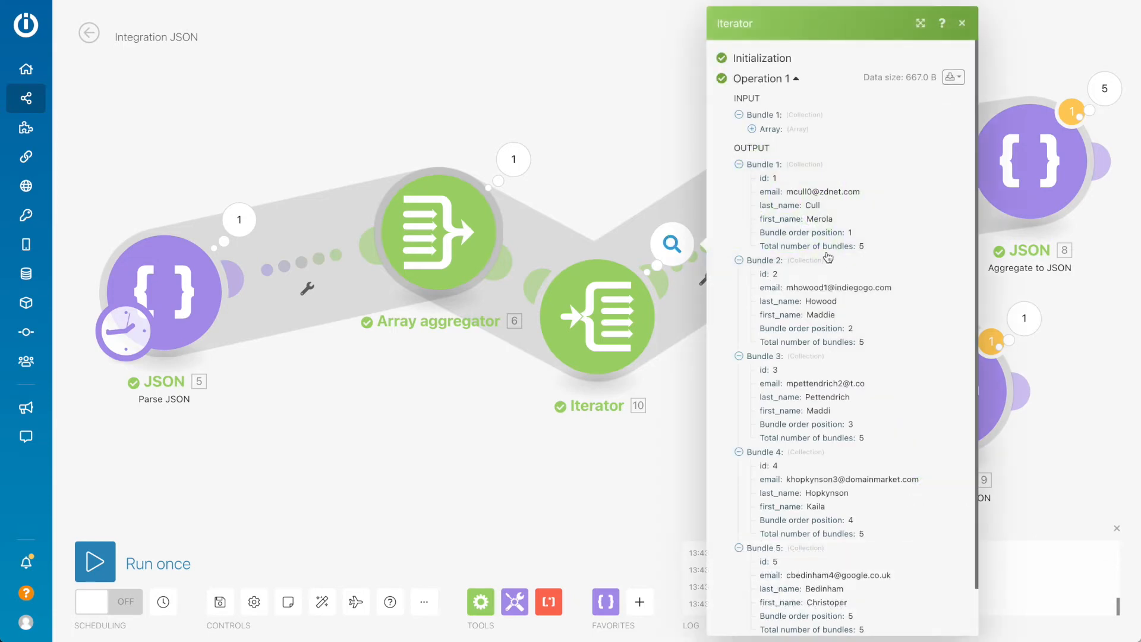
click(752, 130)
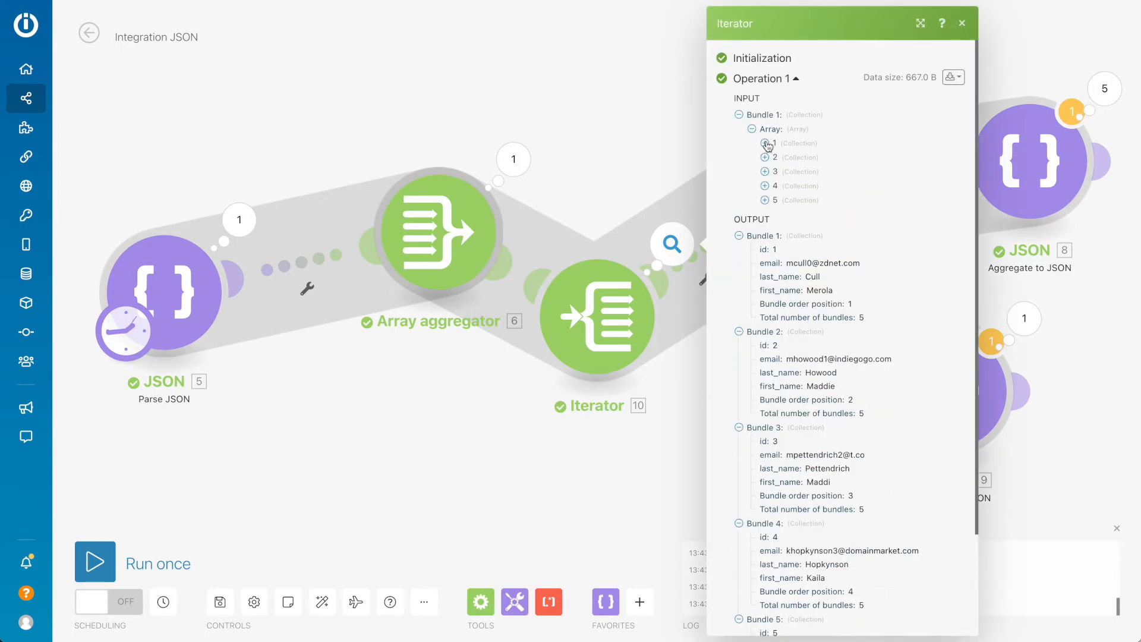
click(752, 129)
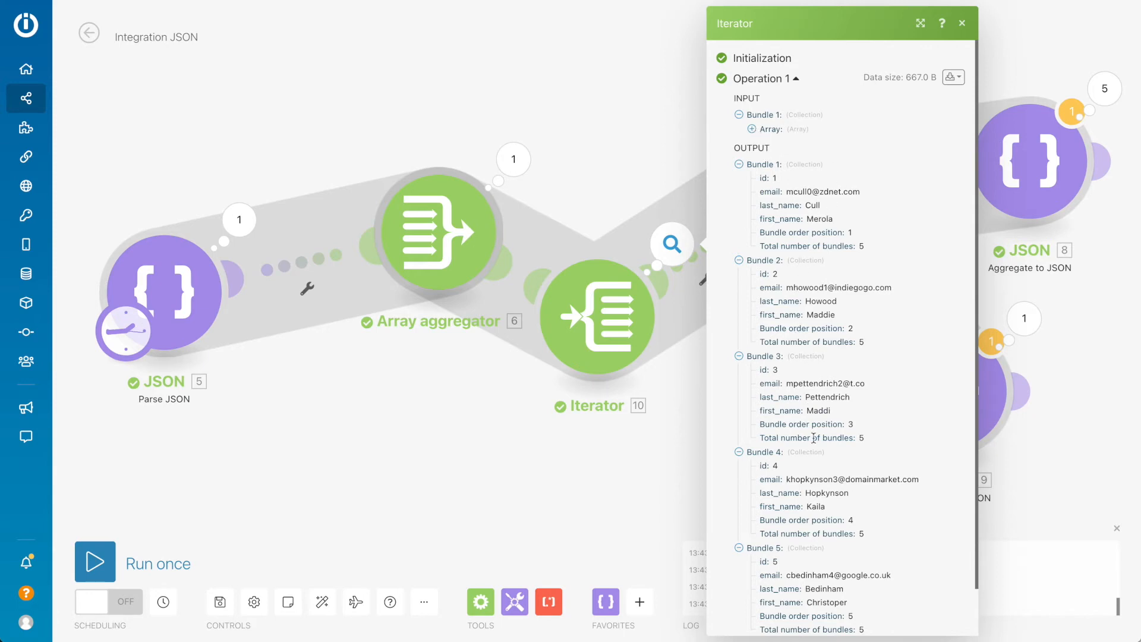
scroll(815, 443, down, 2)
click(615, 535)
click(191, 298)
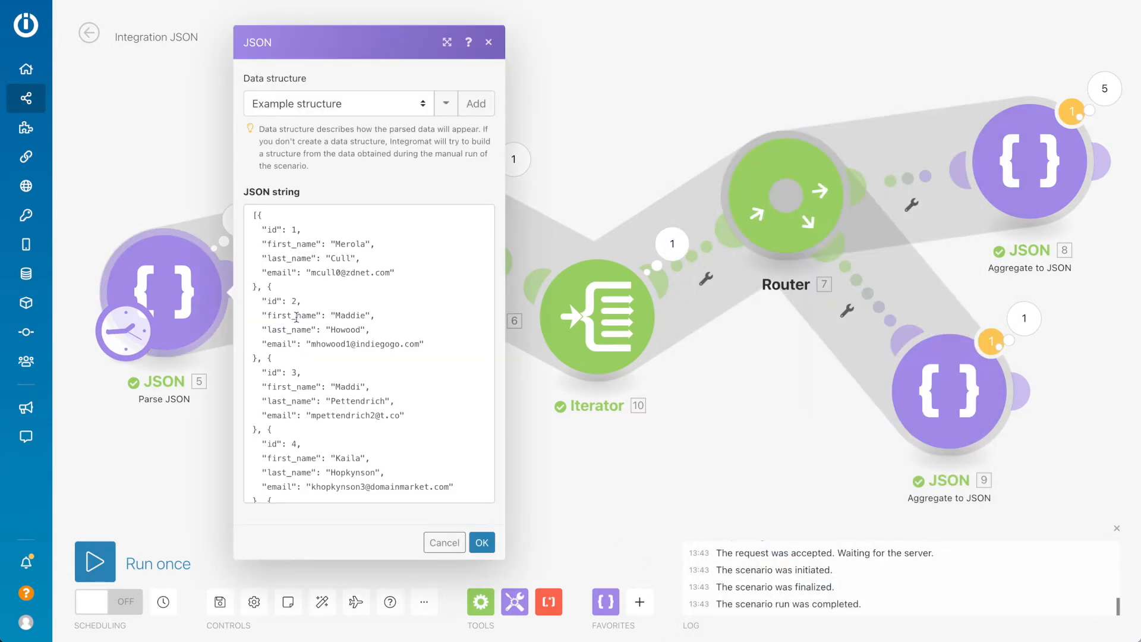
click(227, 275)
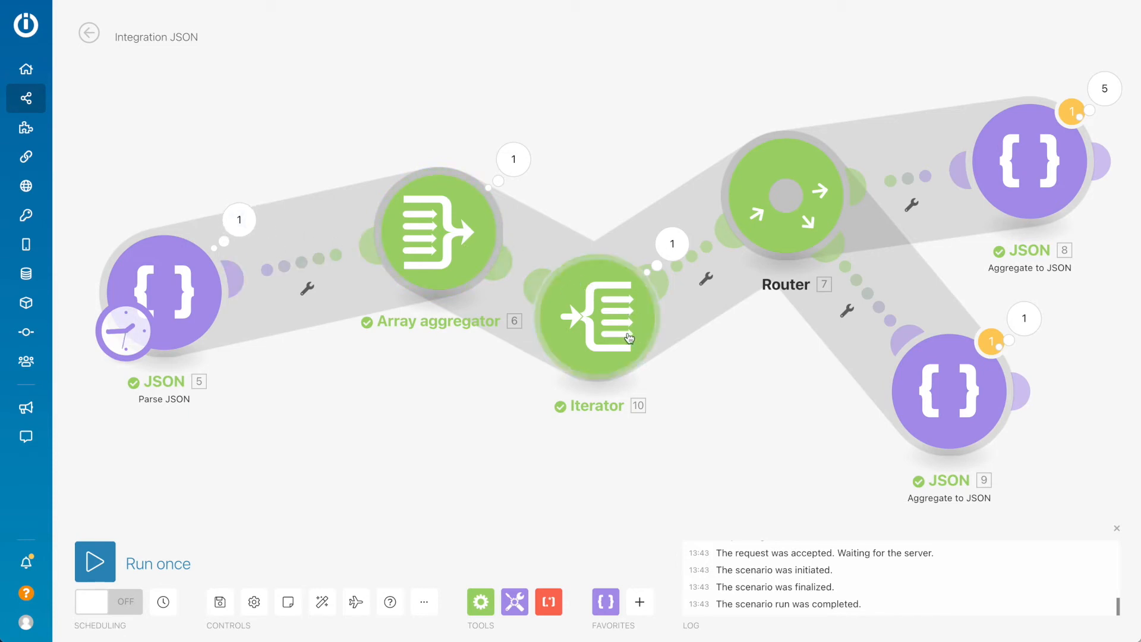
Step: Move the Iterator slightly lower on the canvas and recheck its array mapping and output bundles
drag(606, 332, 635, 359)
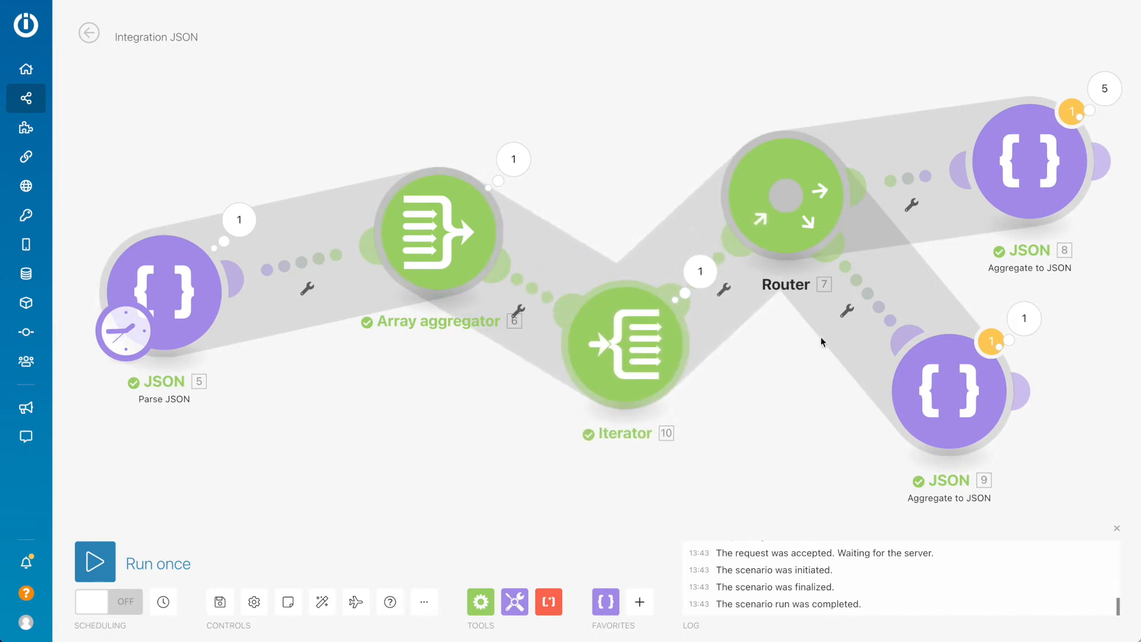
drag(754, 345, 587, 345)
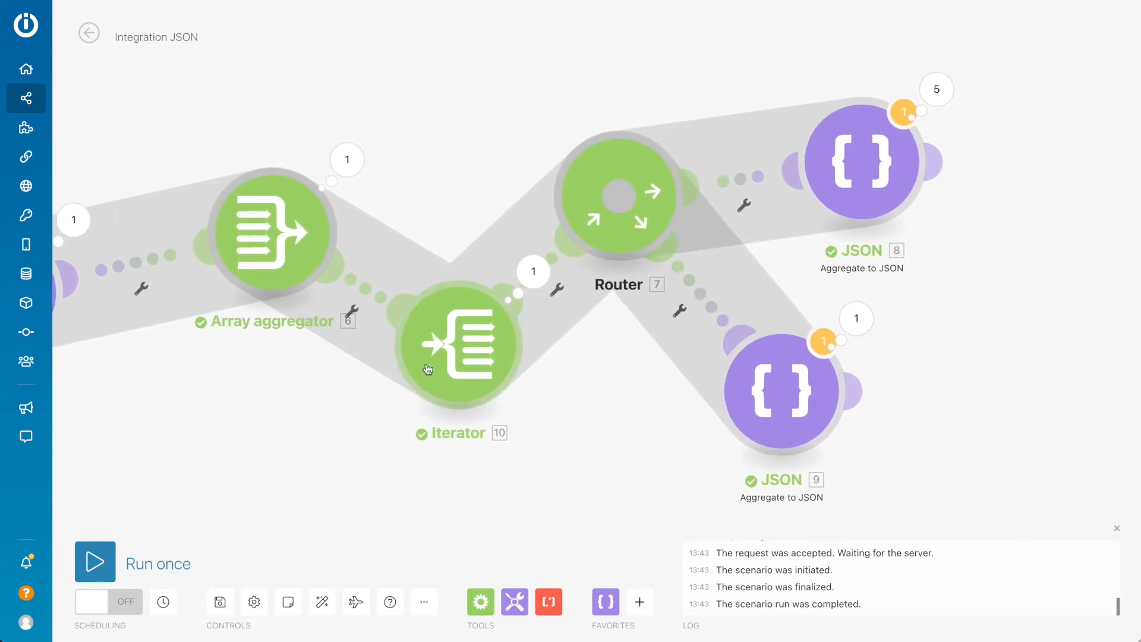
click(471, 352)
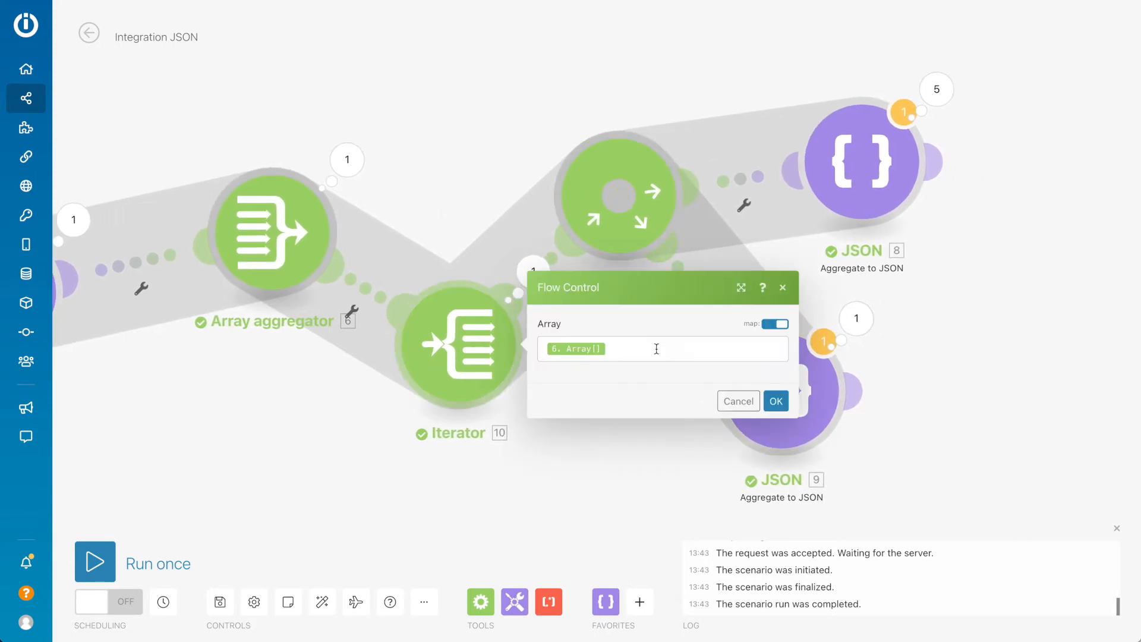
click(462, 505)
click(533, 271)
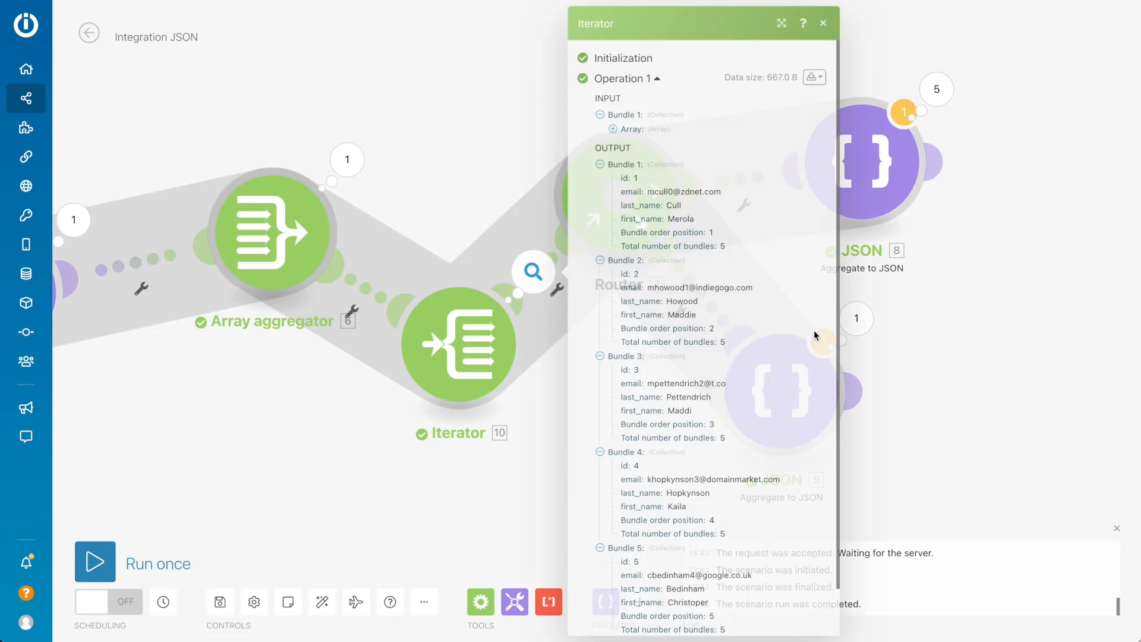
scroll(712, 367, down, 2)
click(960, 430)
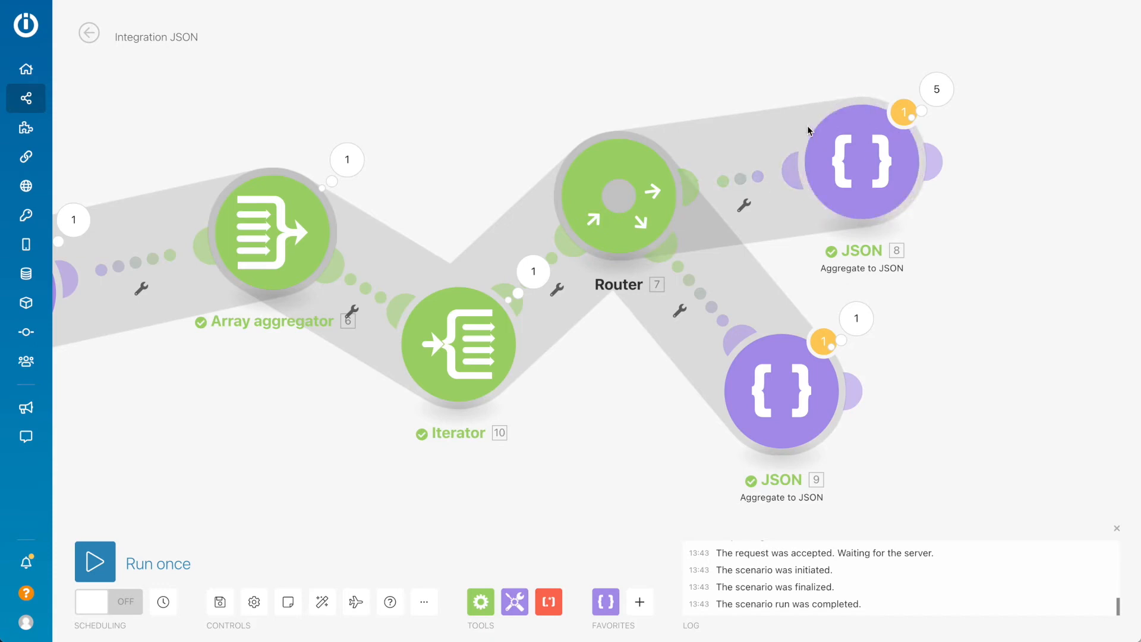
Step: Set up a filter on the Router's route to JSON module 8, comparing the Iterator's id with the numeric Less than operator
click(744, 178)
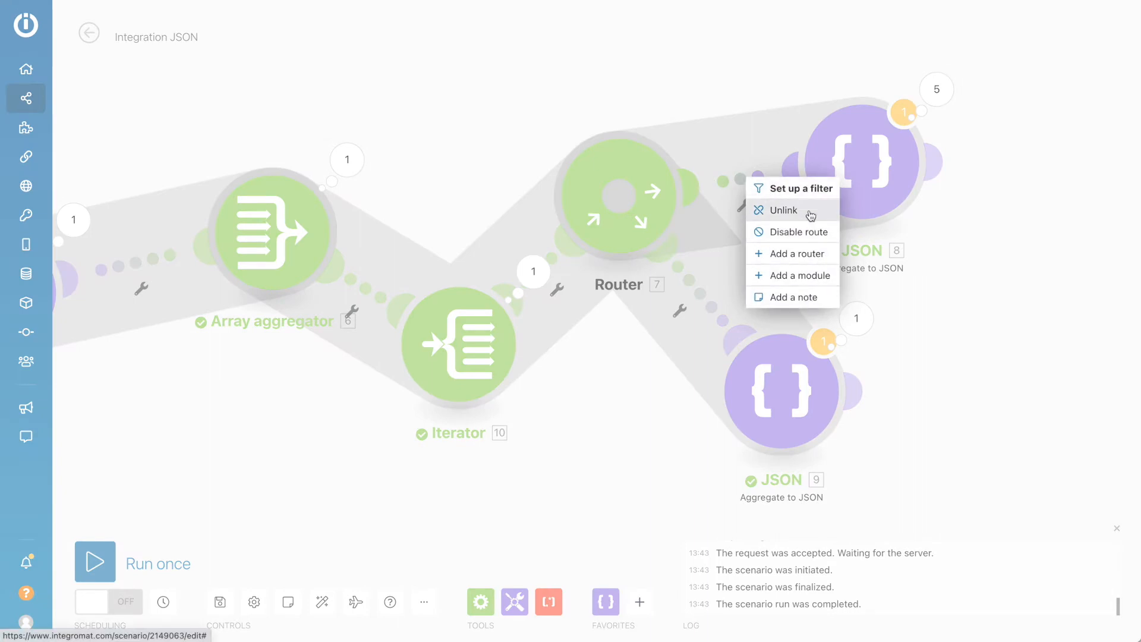
click(800, 188)
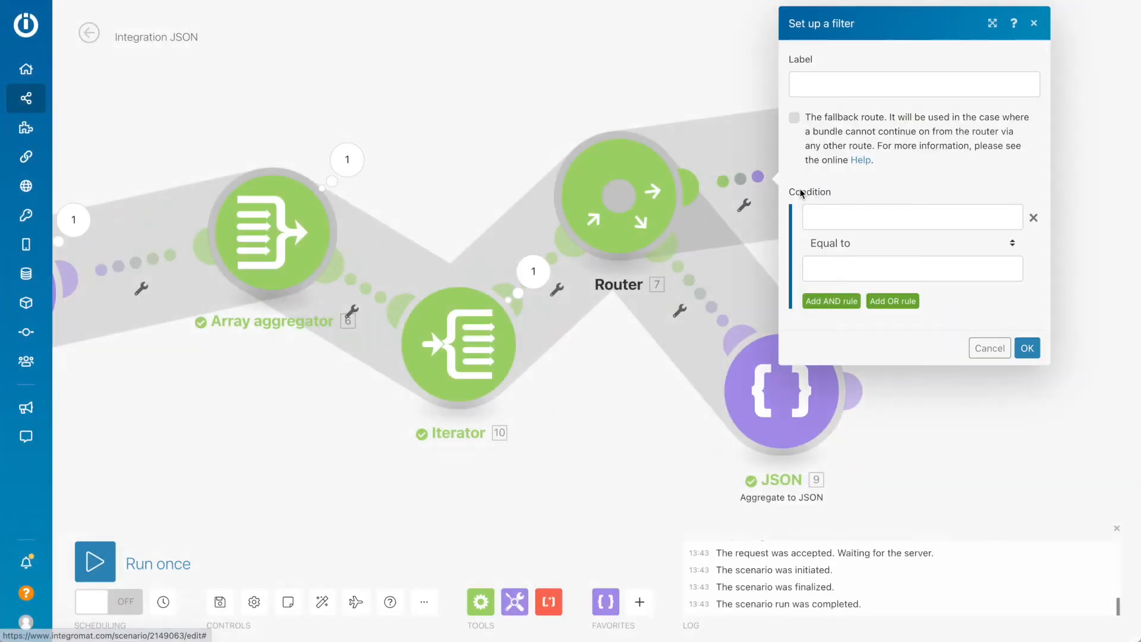
click(884, 215)
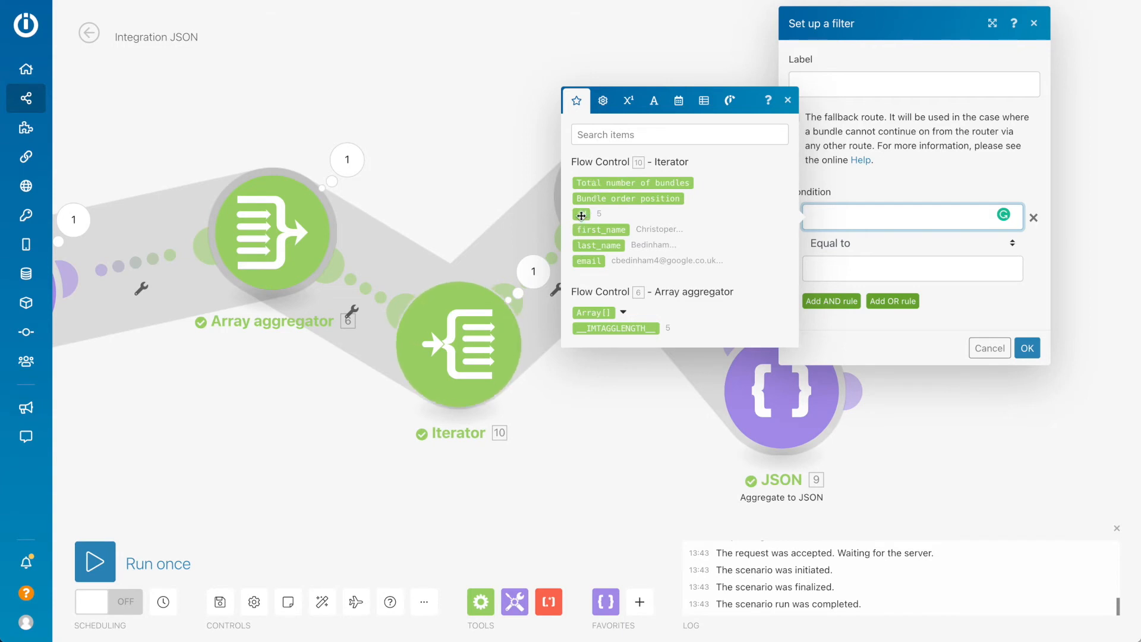
click(581, 215)
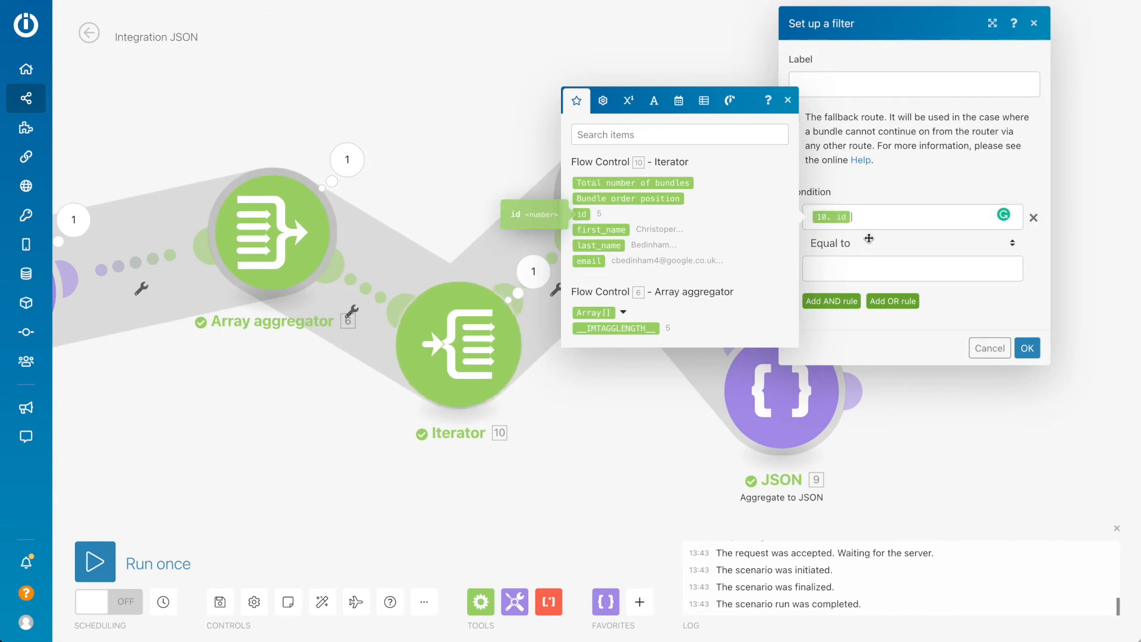
click(978, 249)
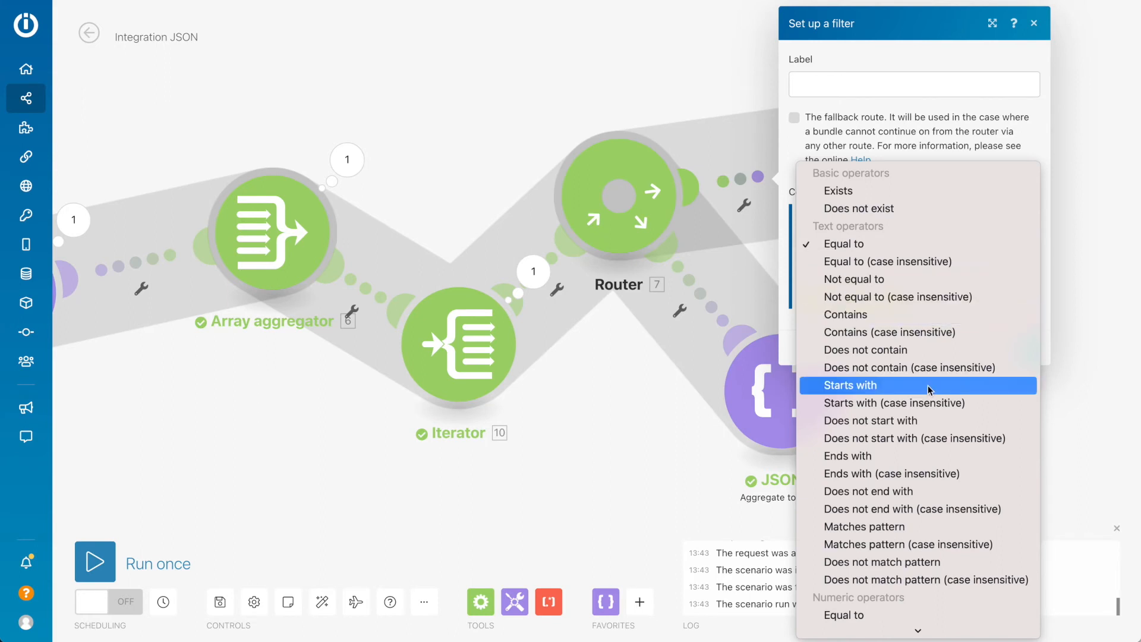
scroll(927, 386, down, 8)
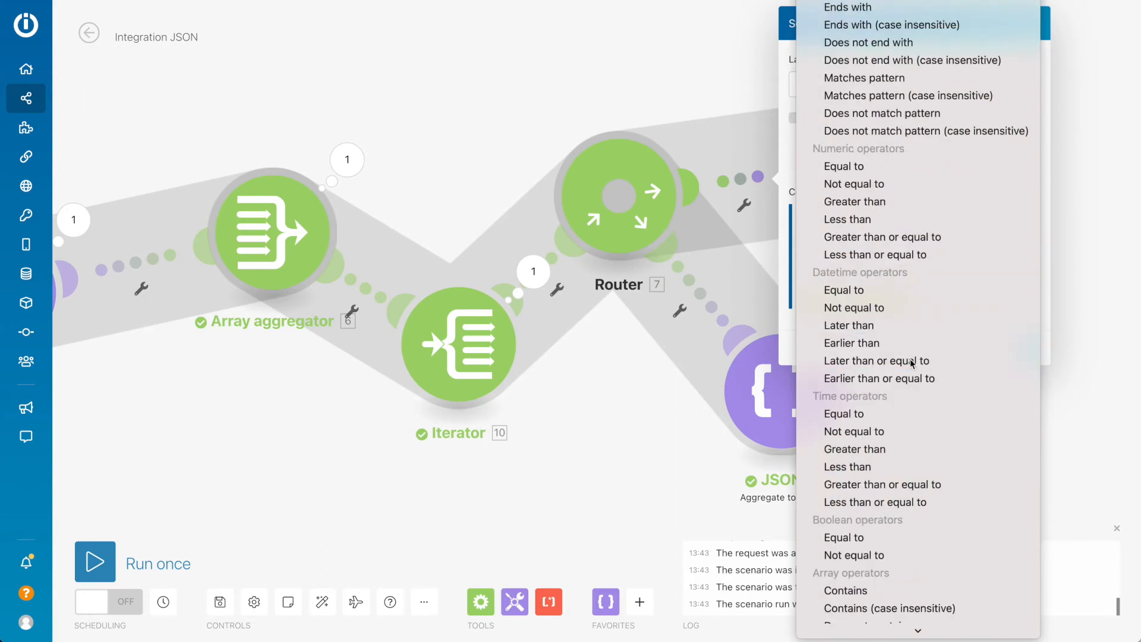
click(919, 220)
Step: Change the filter's operator to numeric Less than or equal to, set its comparison value to 3 and save it
click(894, 265)
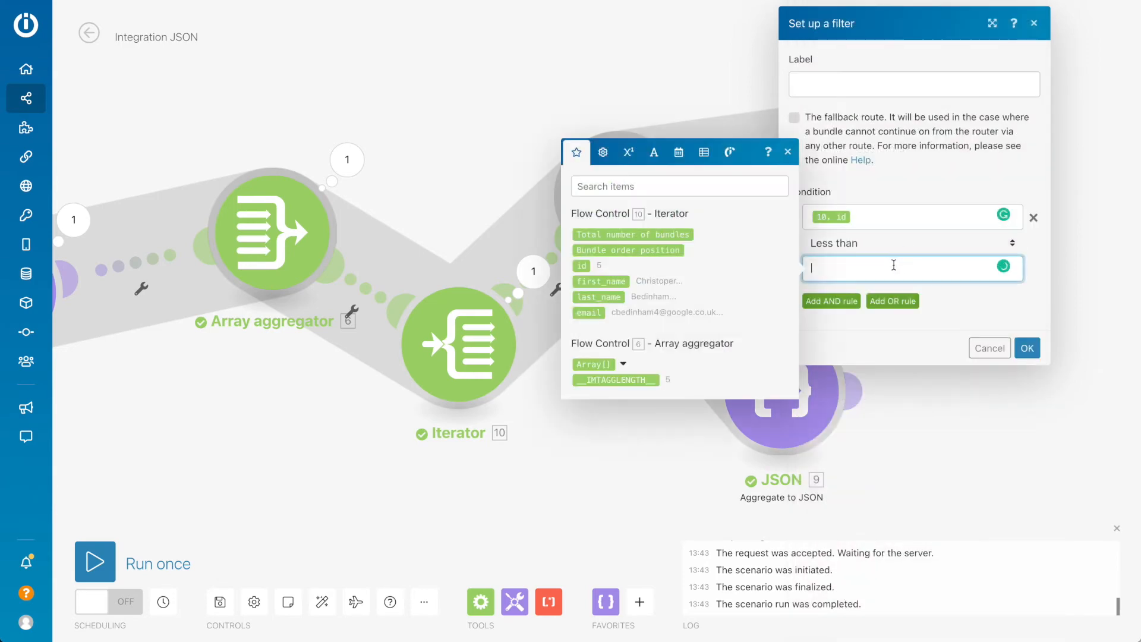
click(888, 248)
click(892, 244)
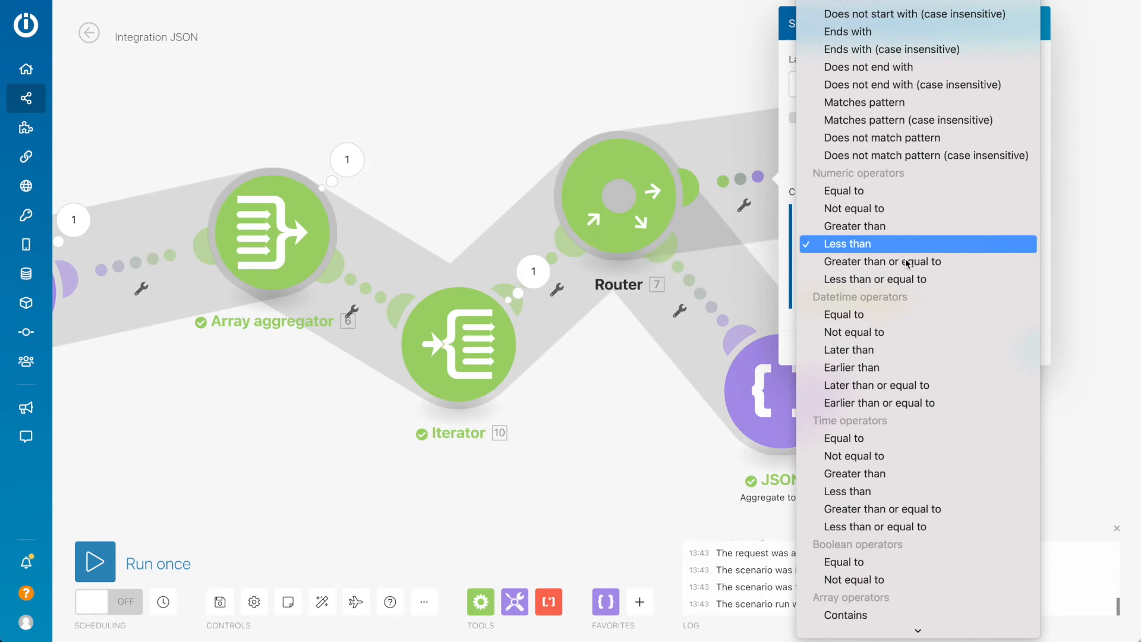
click(909, 279)
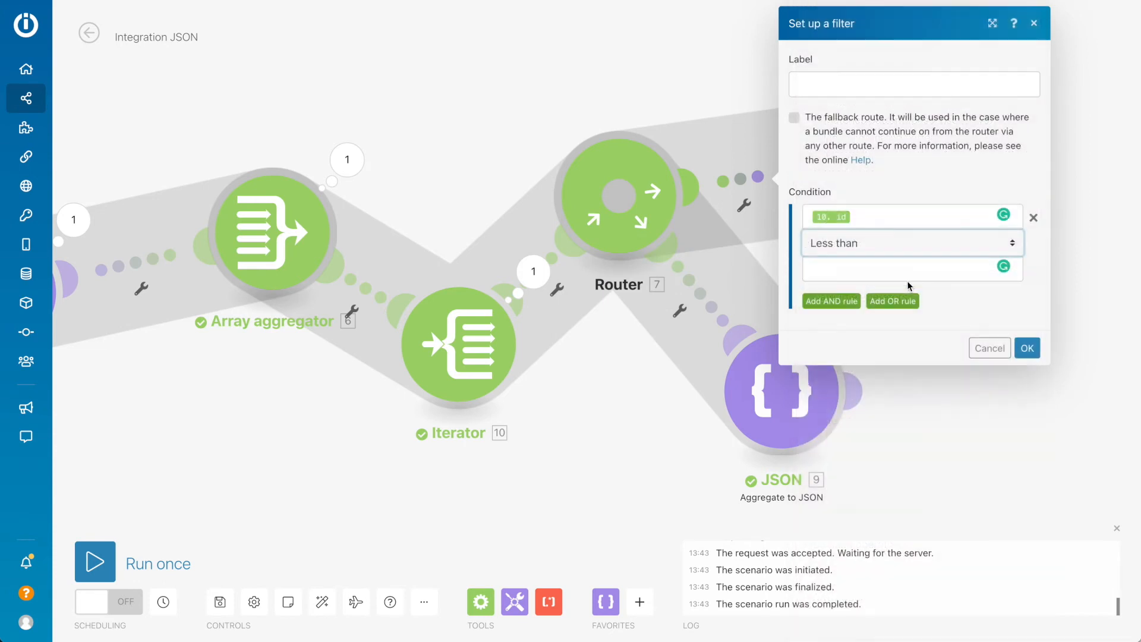
click(897, 269)
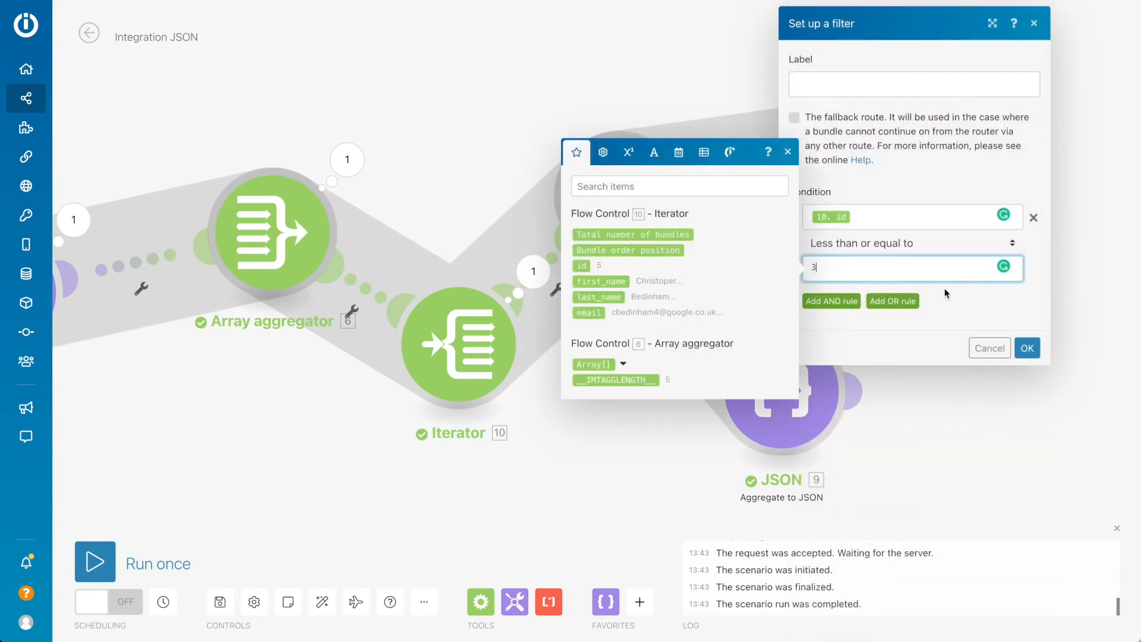
text(3)
click(1027, 346)
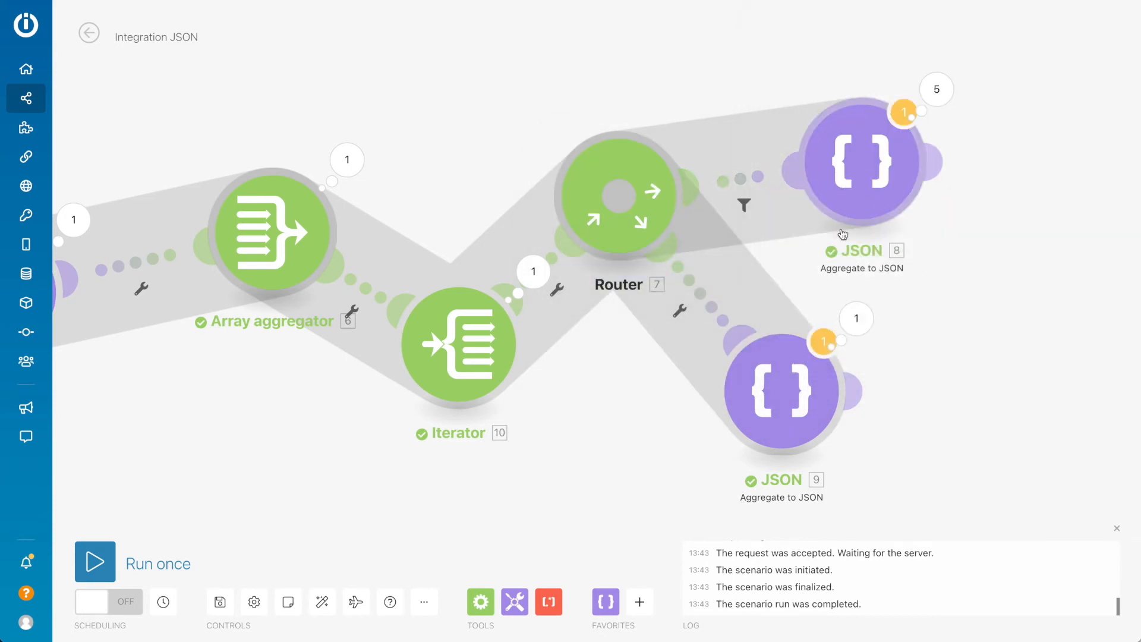
Step: Set up a filter on the Router's route to JSON module 9 that passes bundles whose Iterator id is numerically Greater than 3
click(707, 294)
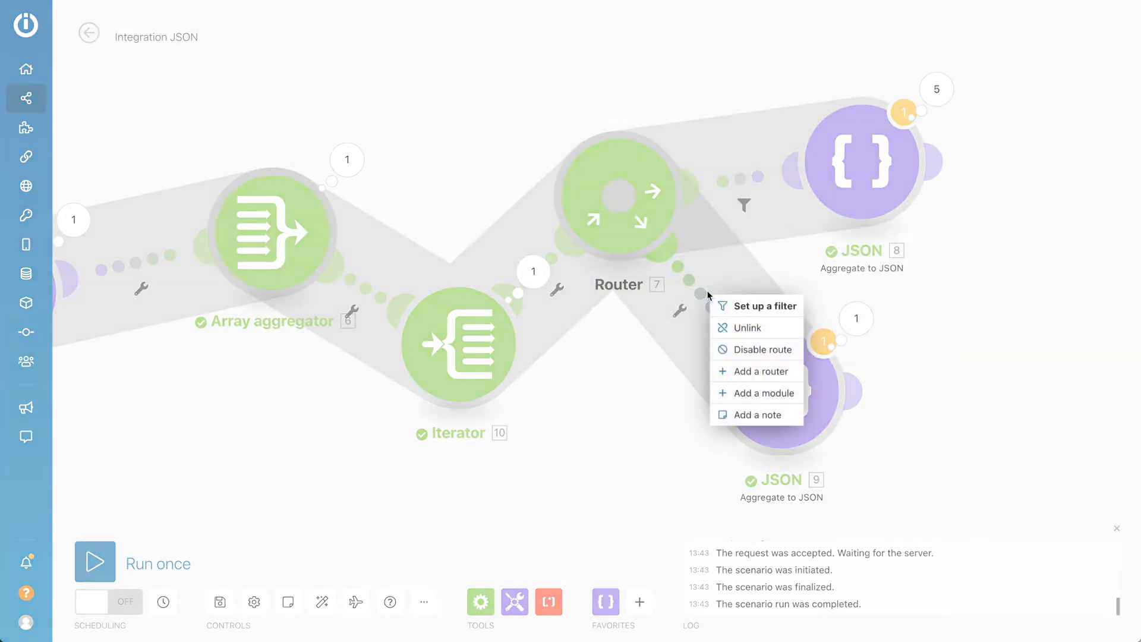
click(728, 307)
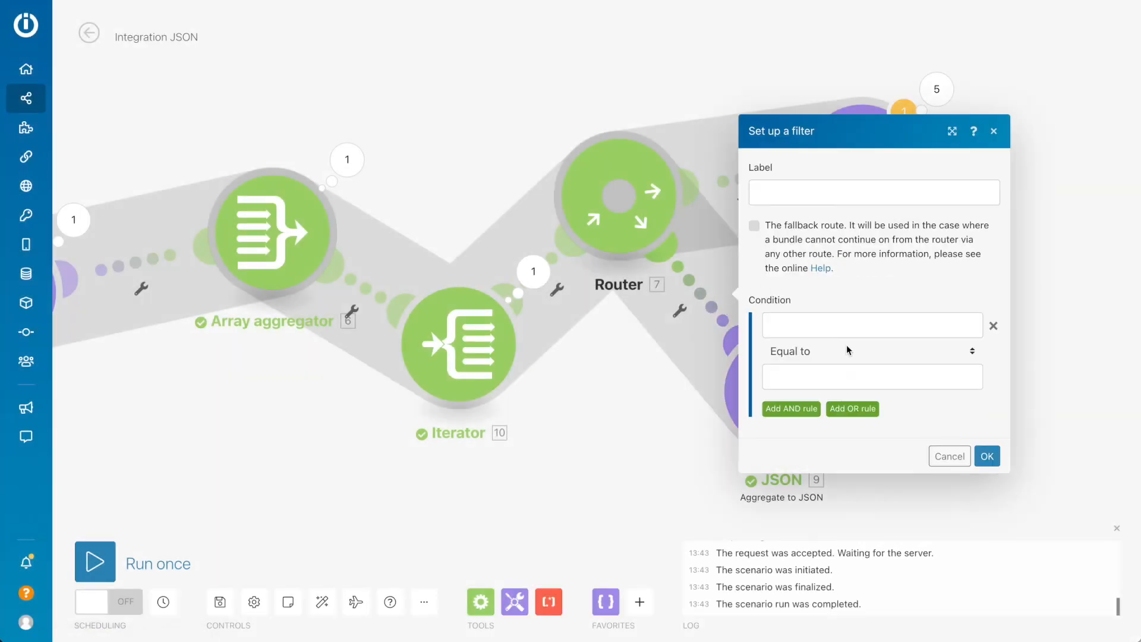
click(847, 330)
drag(547, 322, 767, 326)
click(861, 382)
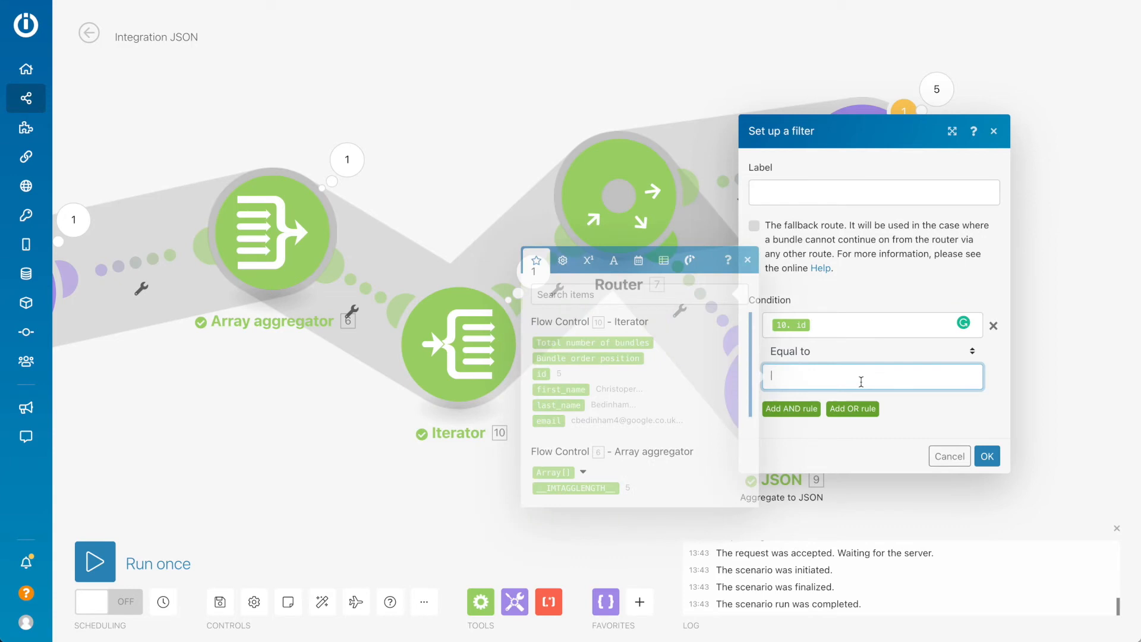
click(911, 351)
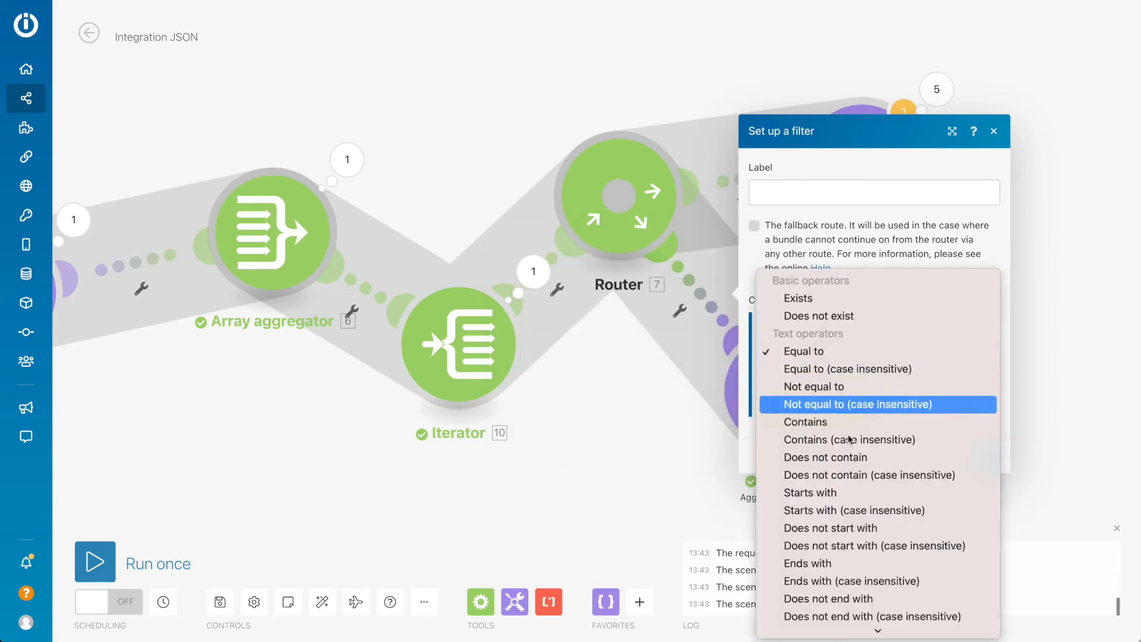
scroll(859, 505, down, 10)
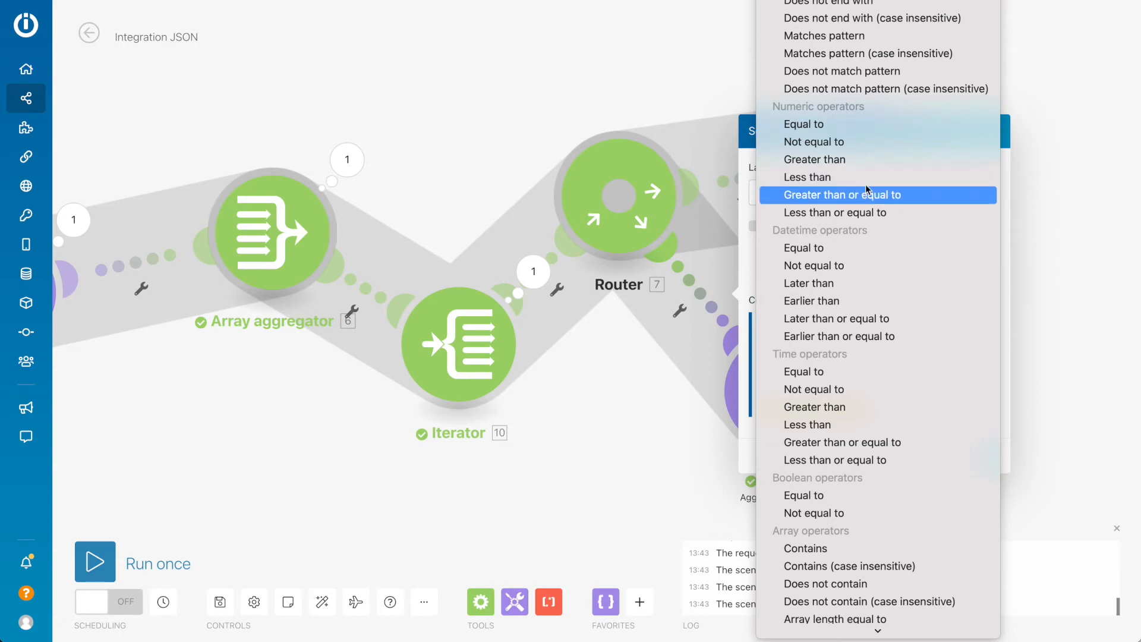
click(855, 161)
click(833, 369)
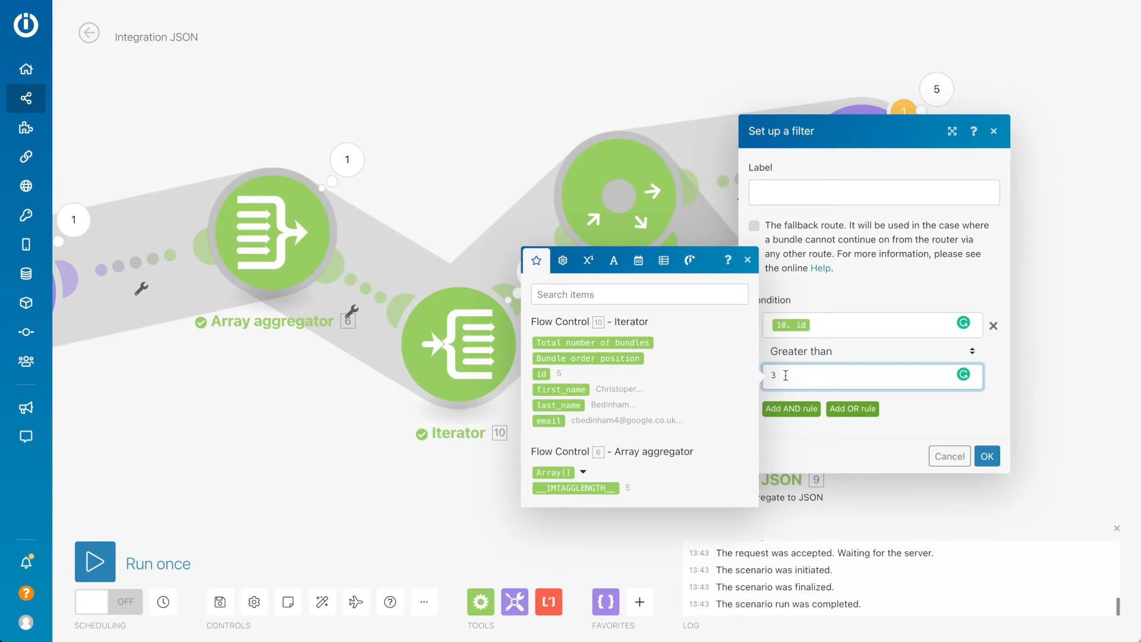
click(990, 451)
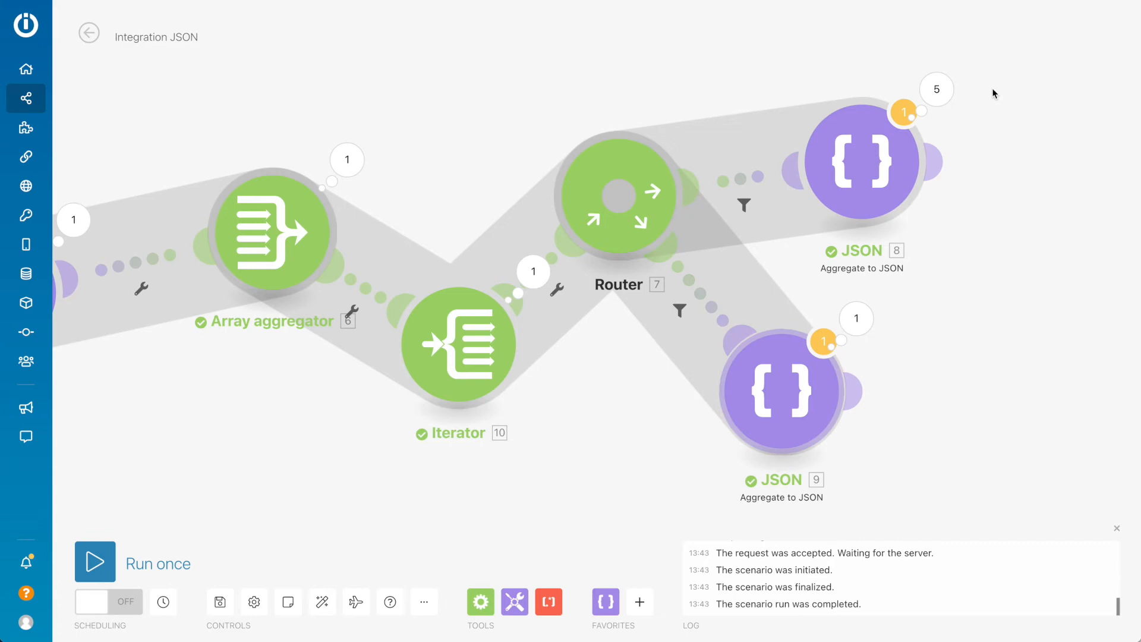
Step: Run the scenario once despite the warnings and inspect how the bundles pass both route filters
click(96, 561)
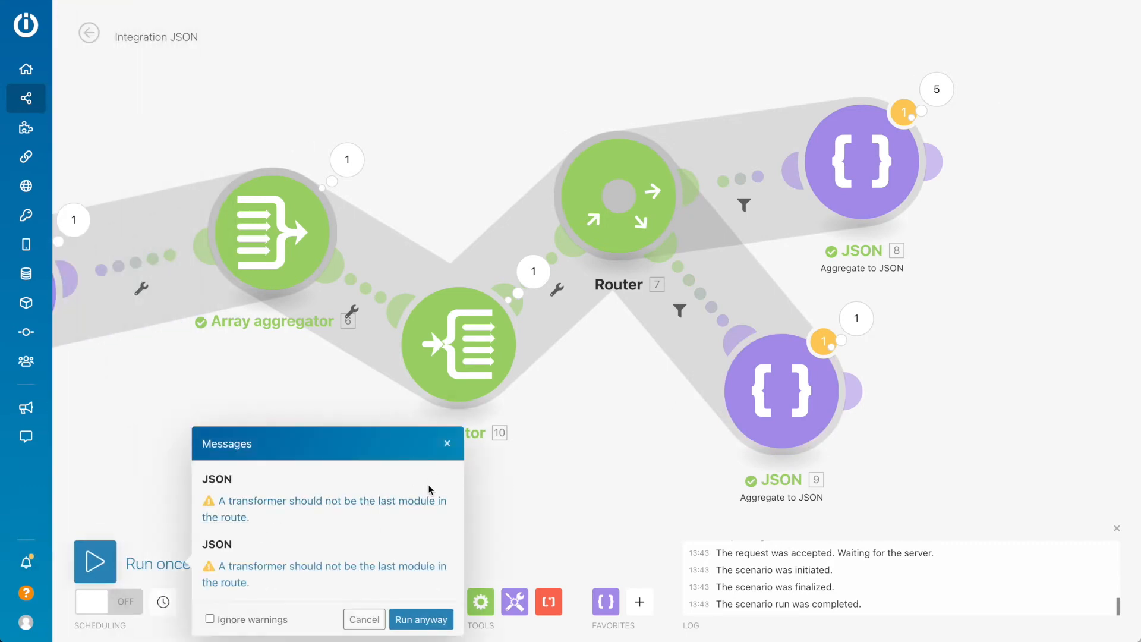
click(416, 620)
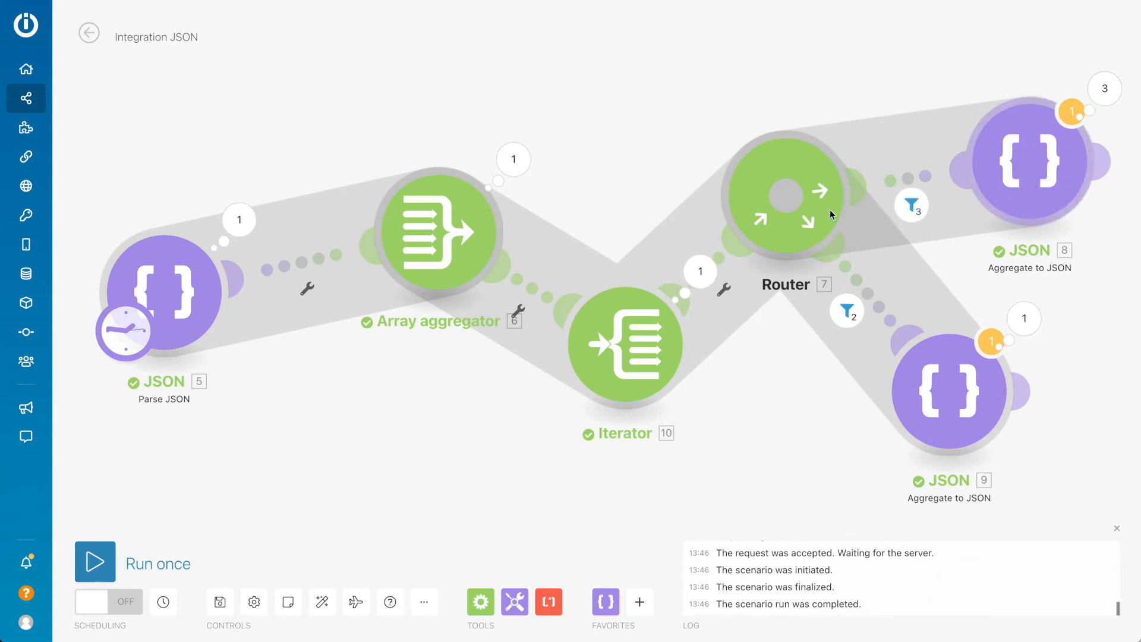
click(911, 205)
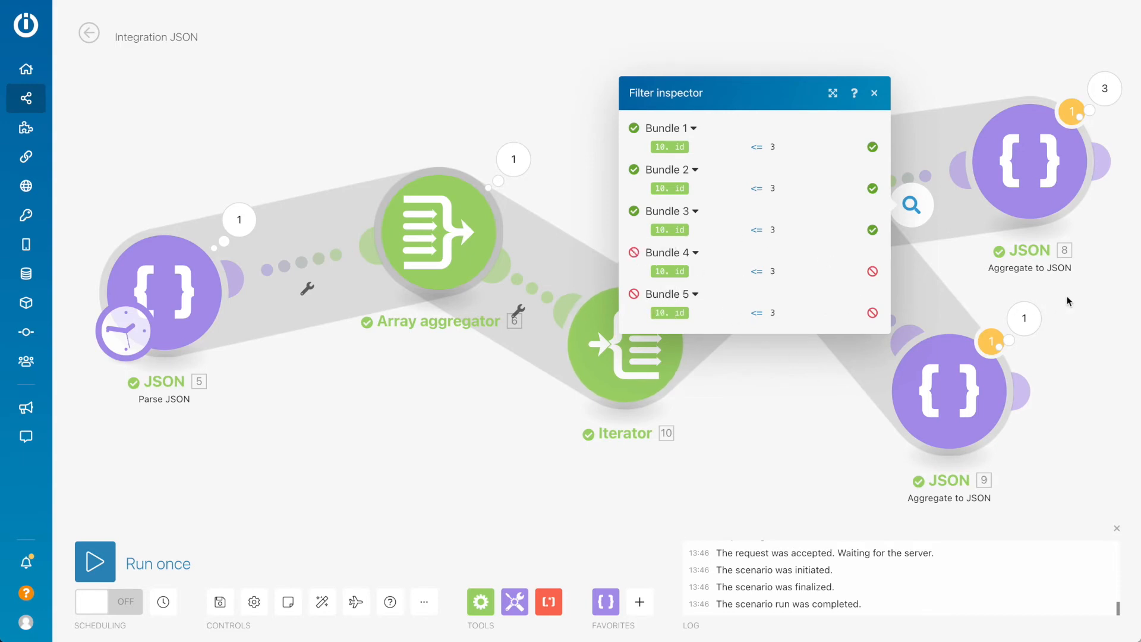
click(843, 314)
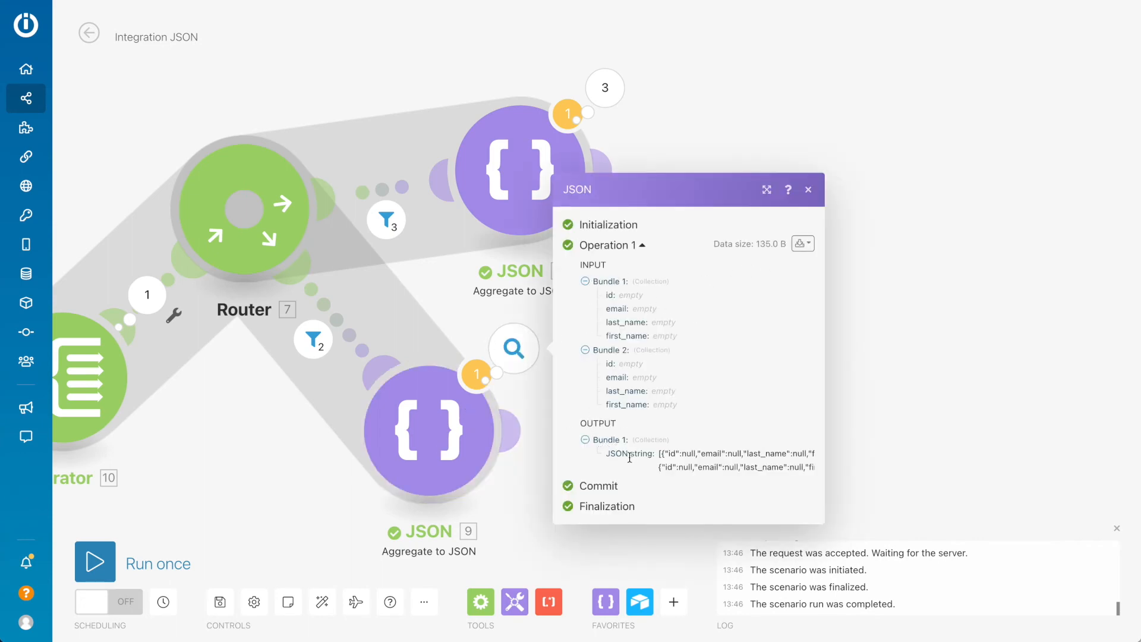
Step: Examine the input bundles and the output JSON string of Aggregate to JSON module 9
drag(609, 456, 646, 453)
click(937, 295)
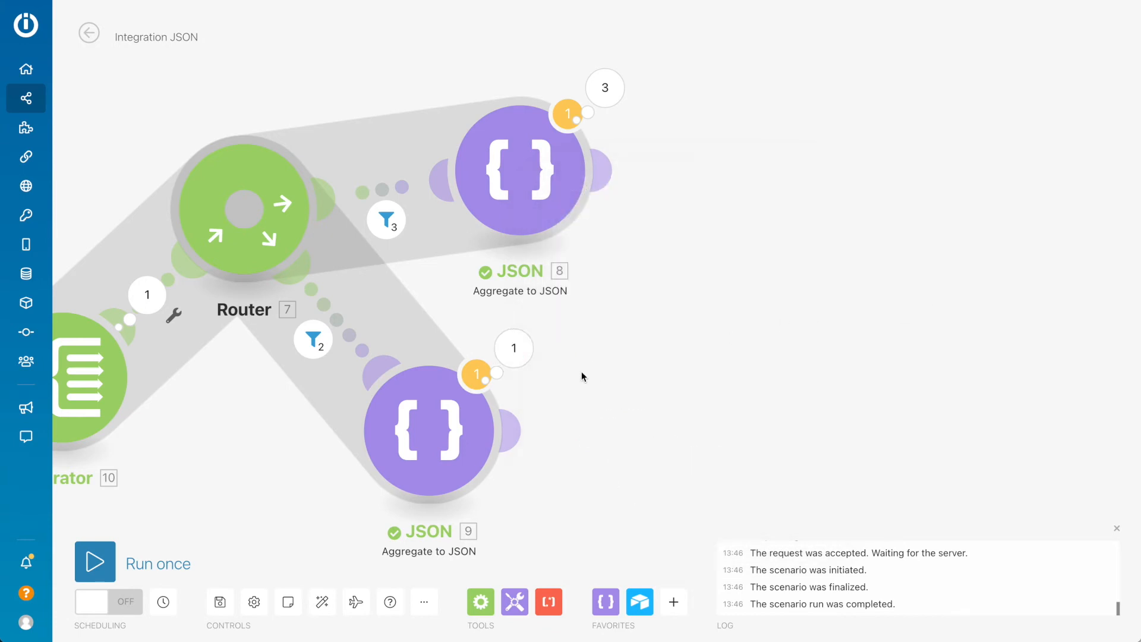
click(515, 348)
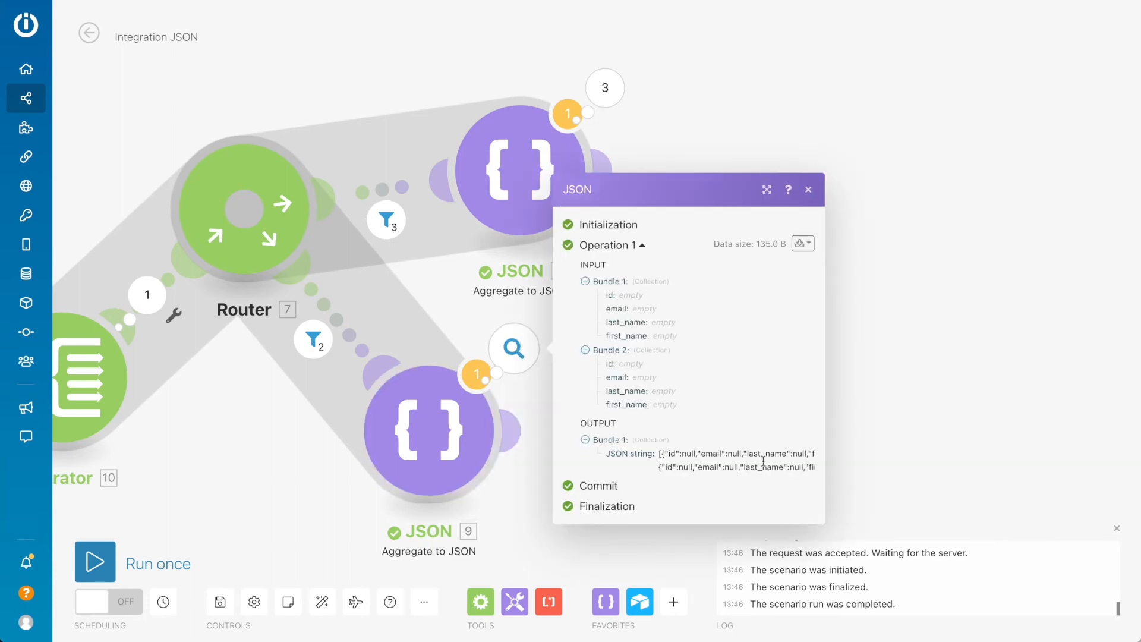
drag(763, 464, 732, 453)
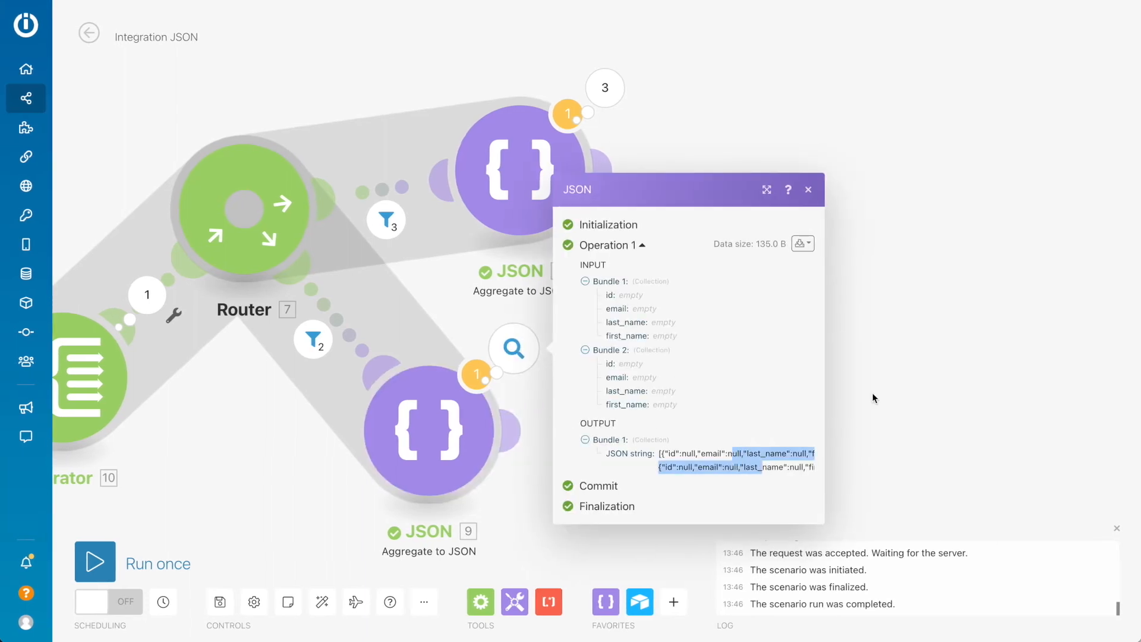
click(873, 394)
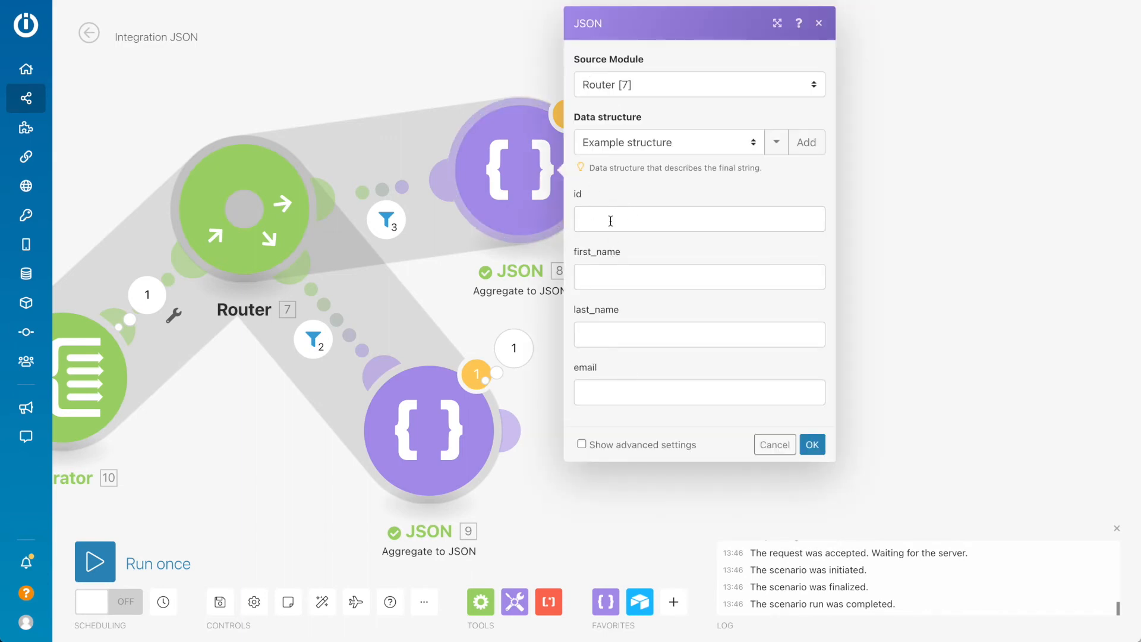
Step: Map the Iterator's id, first_name, last_name and email into the matching fields of Aggregate to JSON module 8 and save it
click(611, 221)
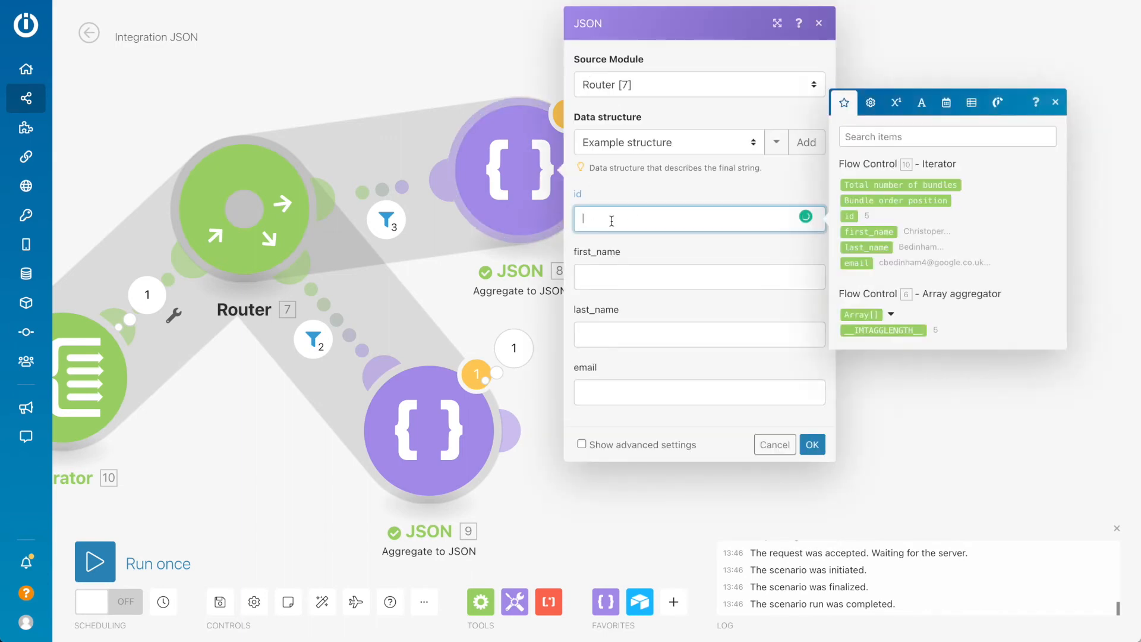
click(850, 216)
click(666, 282)
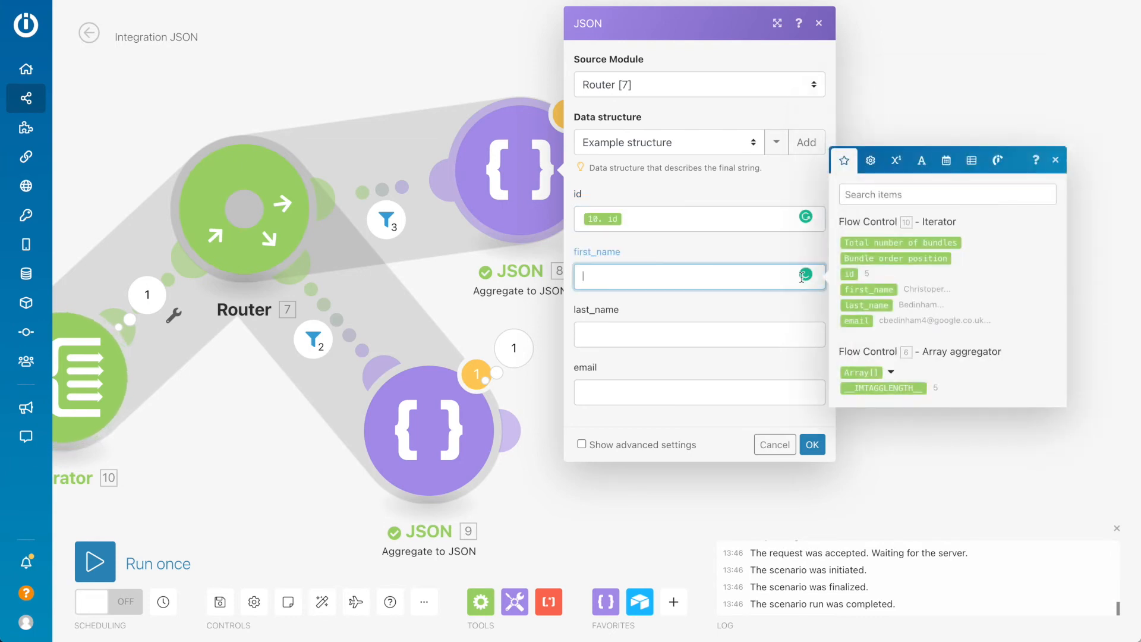
click(868, 290)
click(652, 334)
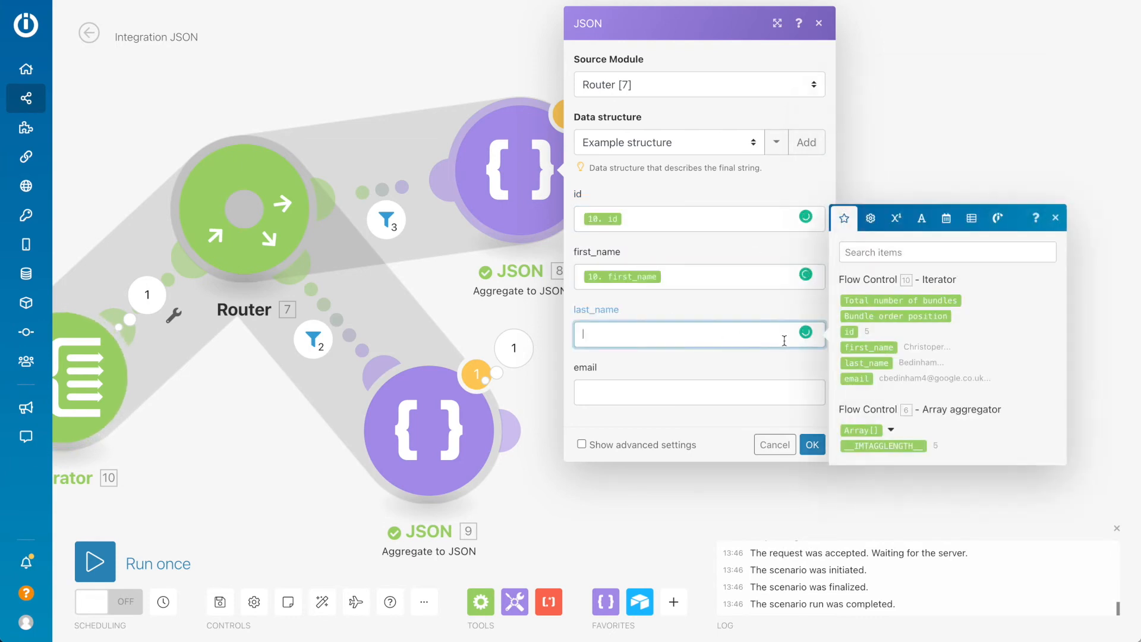
click(858, 357)
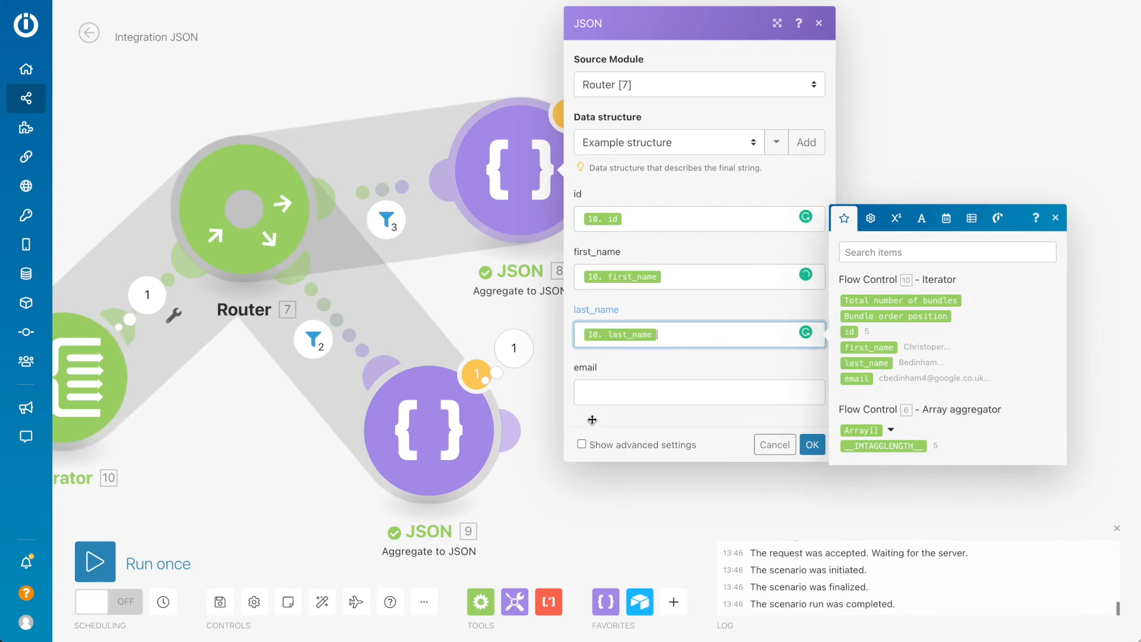
click(612, 397)
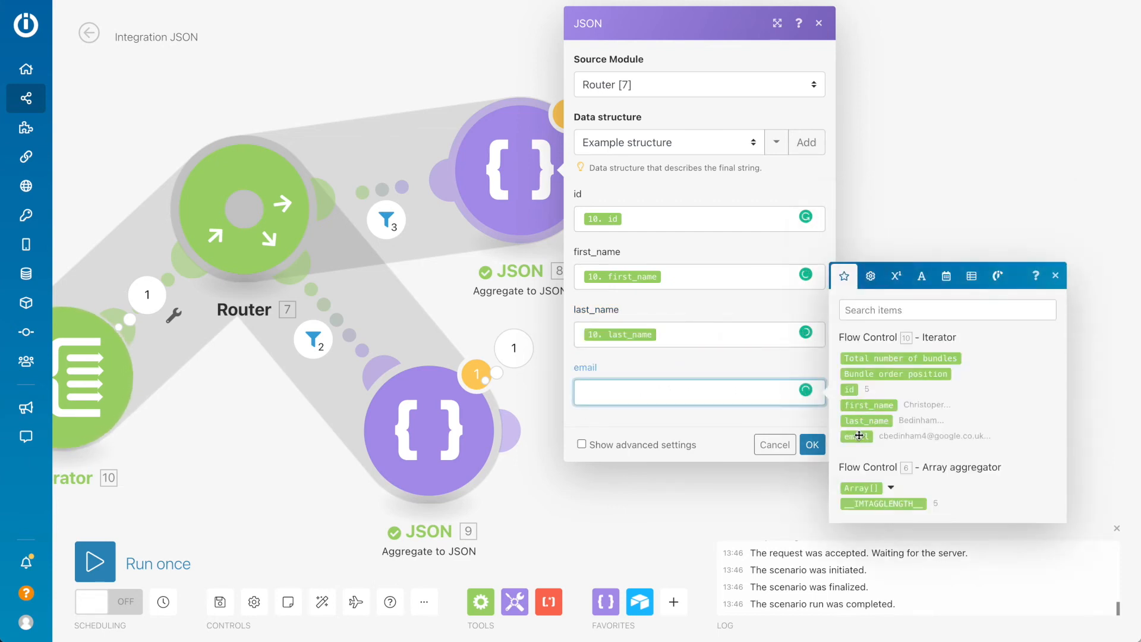
click(857, 437)
click(812, 445)
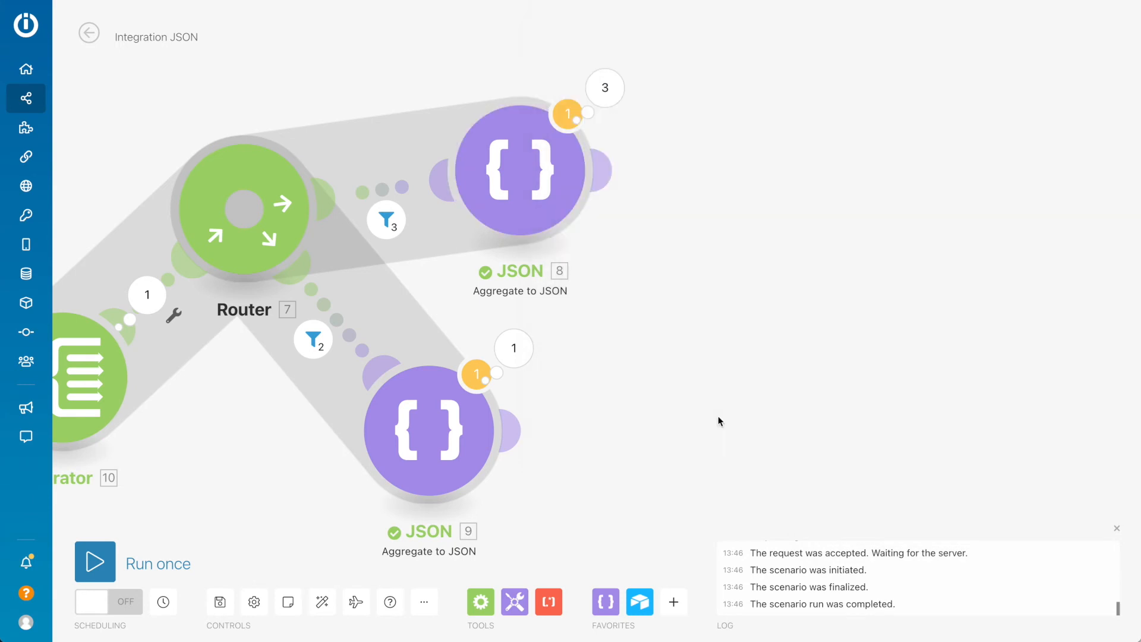
Step: Map the Iterator's id, first_name, last_name and email into the matching fields of Aggregate to JSON module 9 and save it
click(528, 391)
click(758, 391)
click(708, 443)
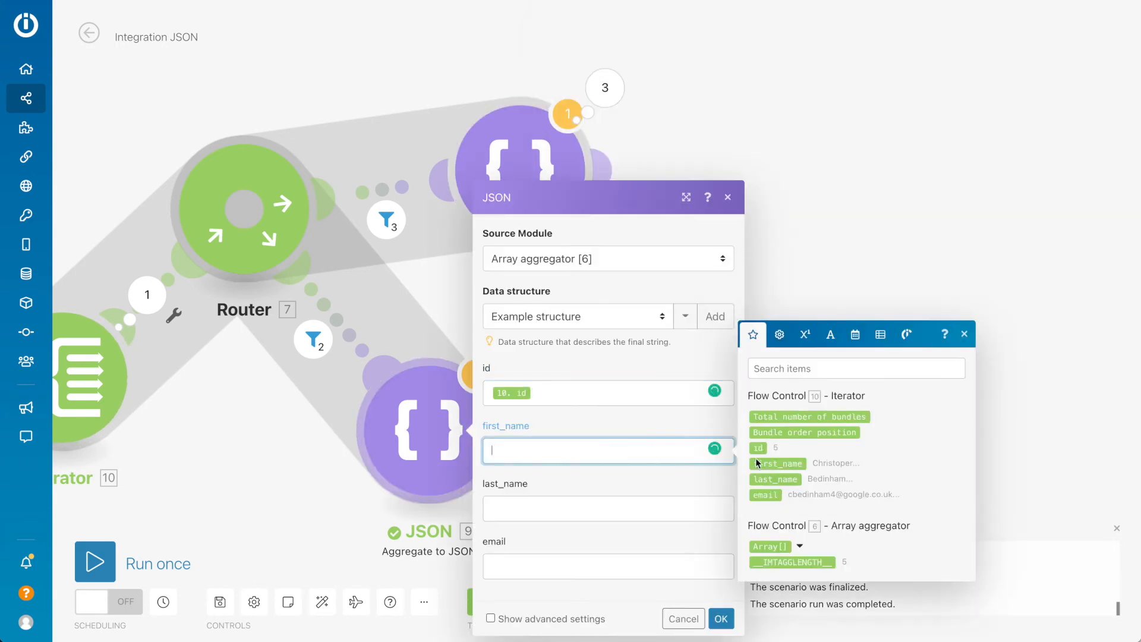
click(777, 463)
click(613, 511)
click(783, 531)
click(665, 566)
click(766, 551)
click(721, 619)
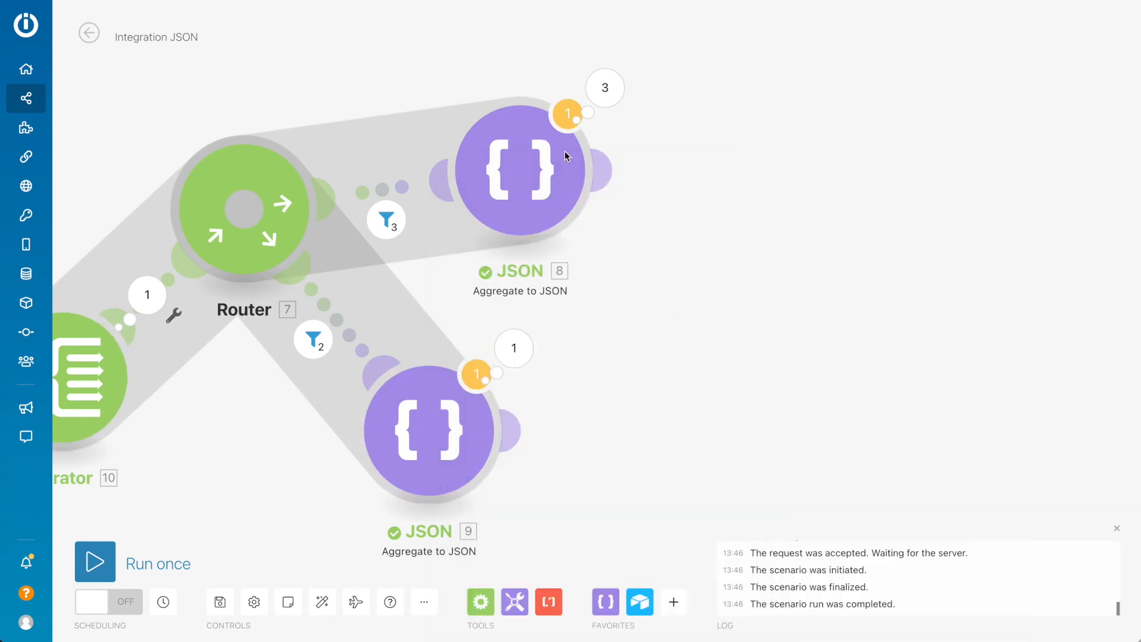
Step: Run the scenario once despite the warnings and examine the input bundles and output JSON string of Aggregate to JSON module 9
click(106, 560)
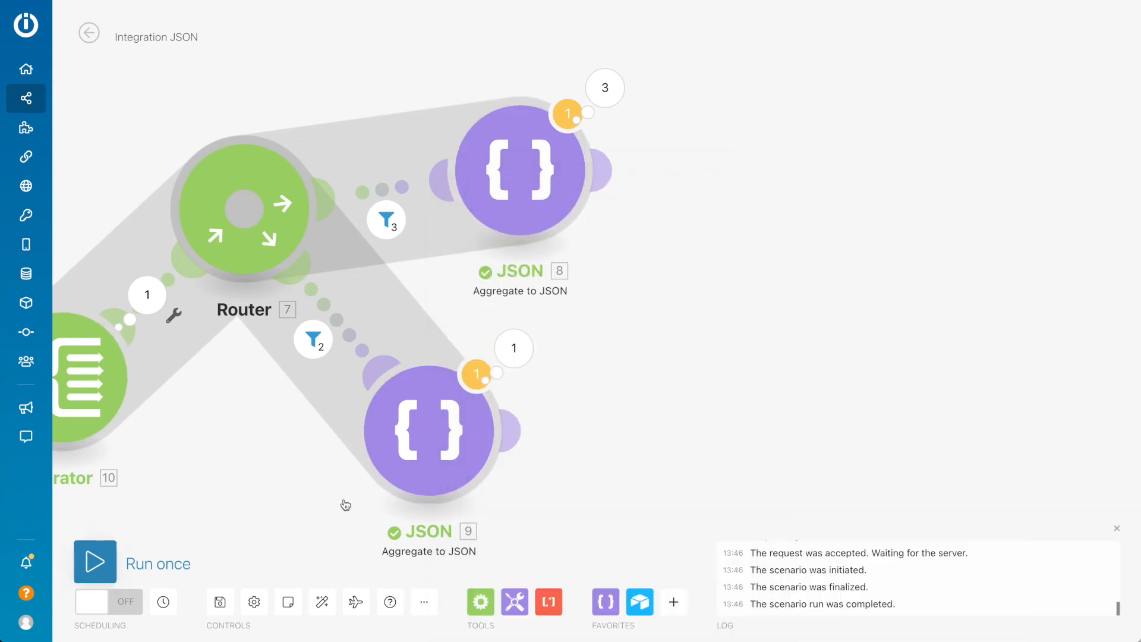
click(421, 620)
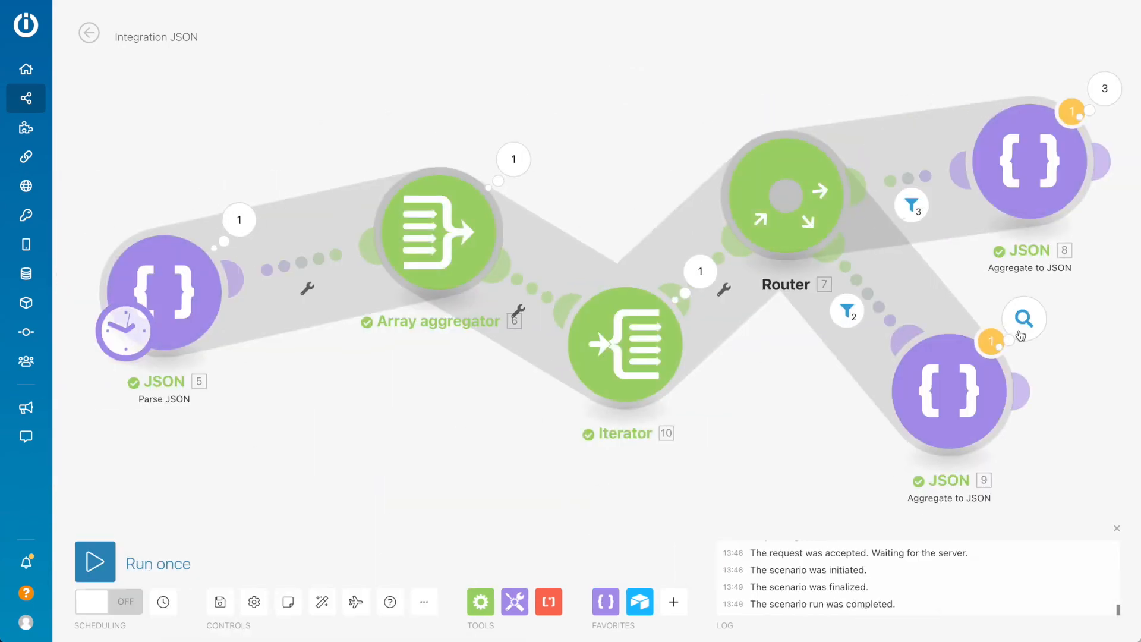
click(1023, 319)
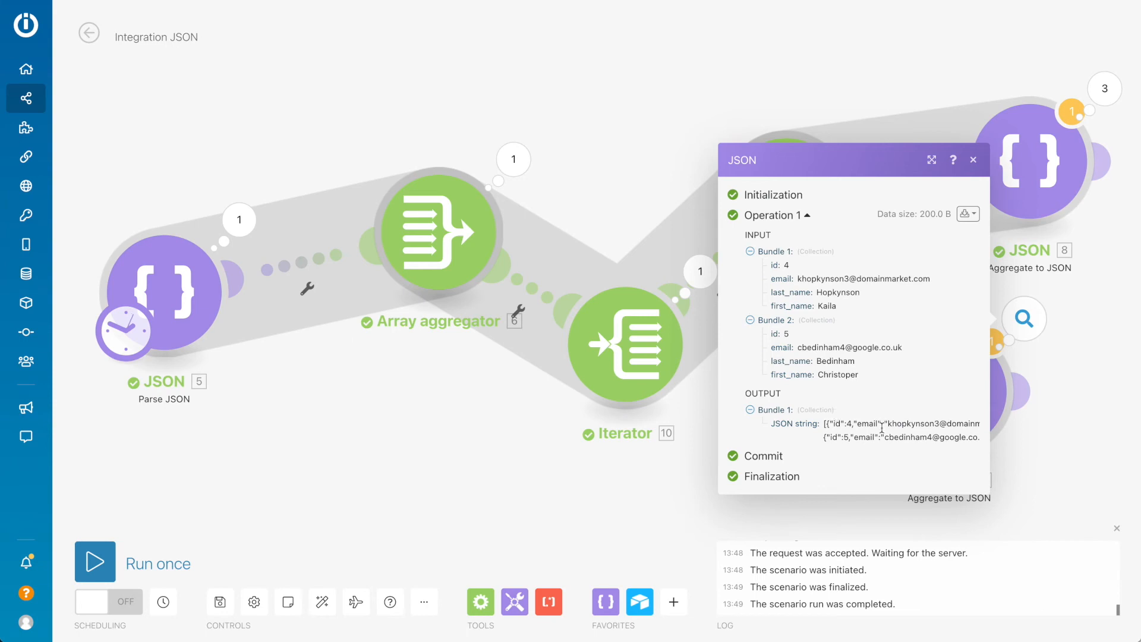
drag(824, 426, 1024, 401)
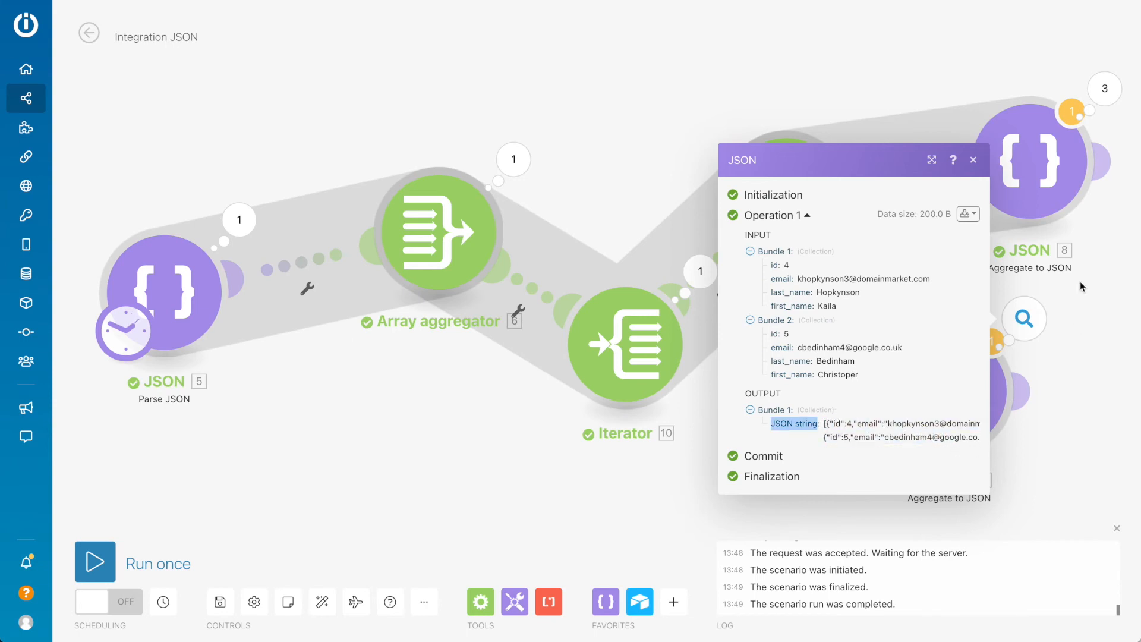
Step: Inspect the operations of Aggregate to JSON module 8 and compare them with the bundles of module 9
click(1105, 89)
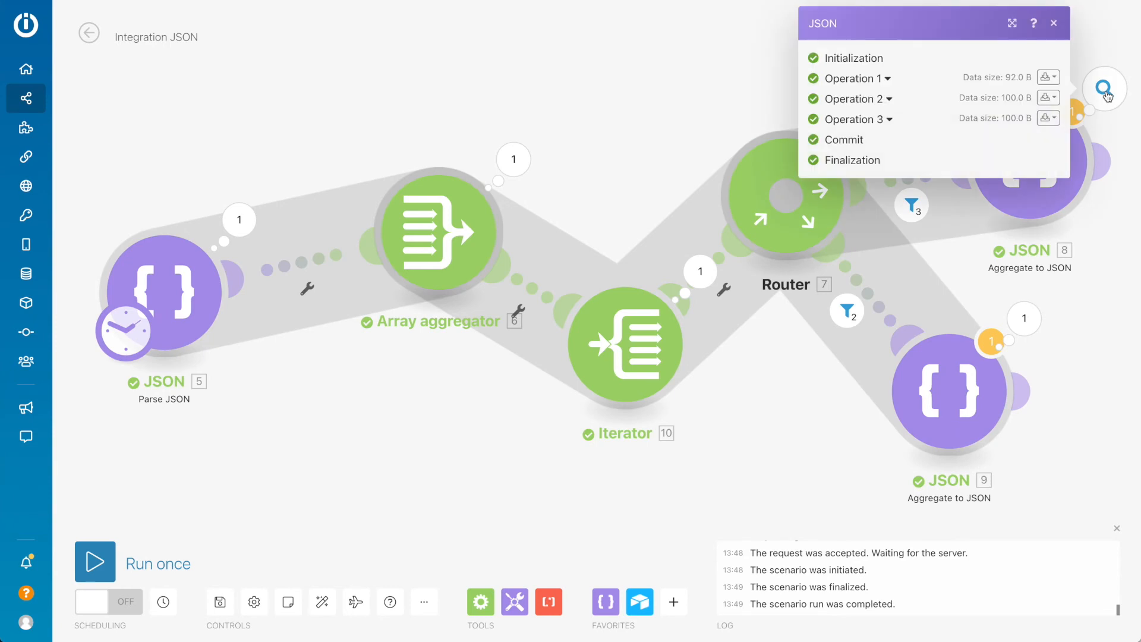
click(1059, 25)
click(1106, 89)
click(1025, 322)
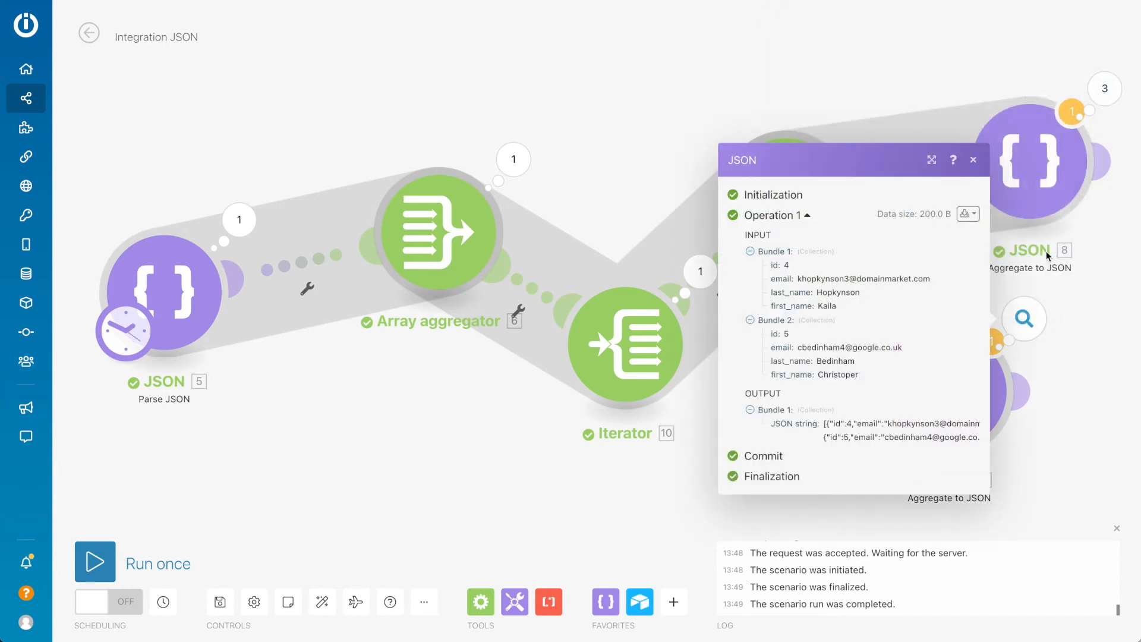
click(1090, 311)
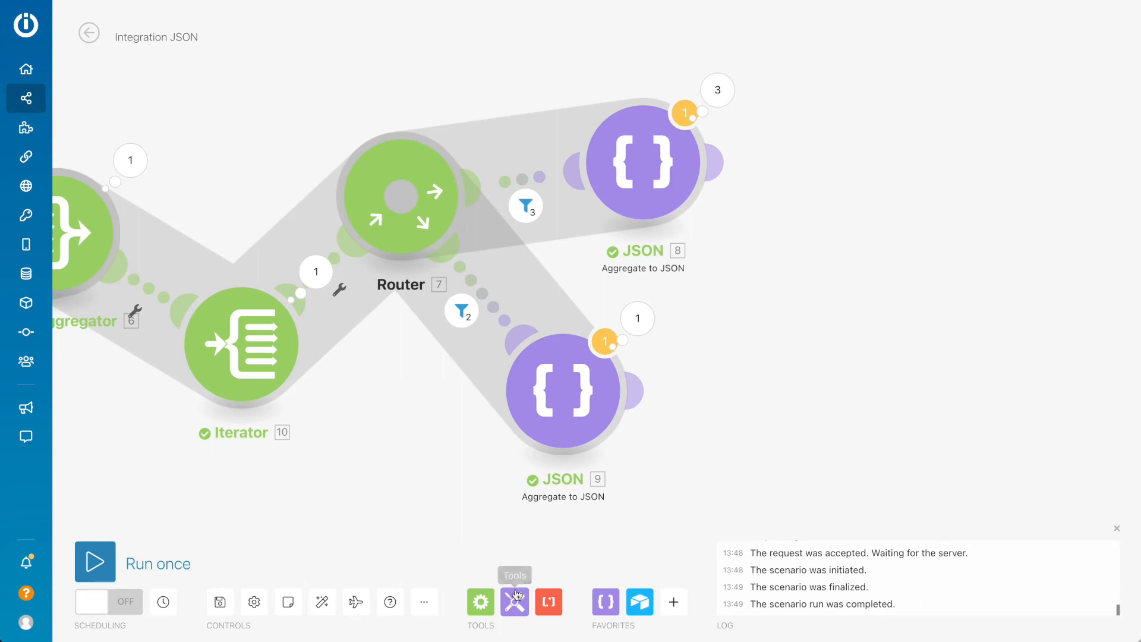
Step: Add an Array aggregator and connect it after Aggregate to JSON module 9
click(501, 605)
click(475, 604)
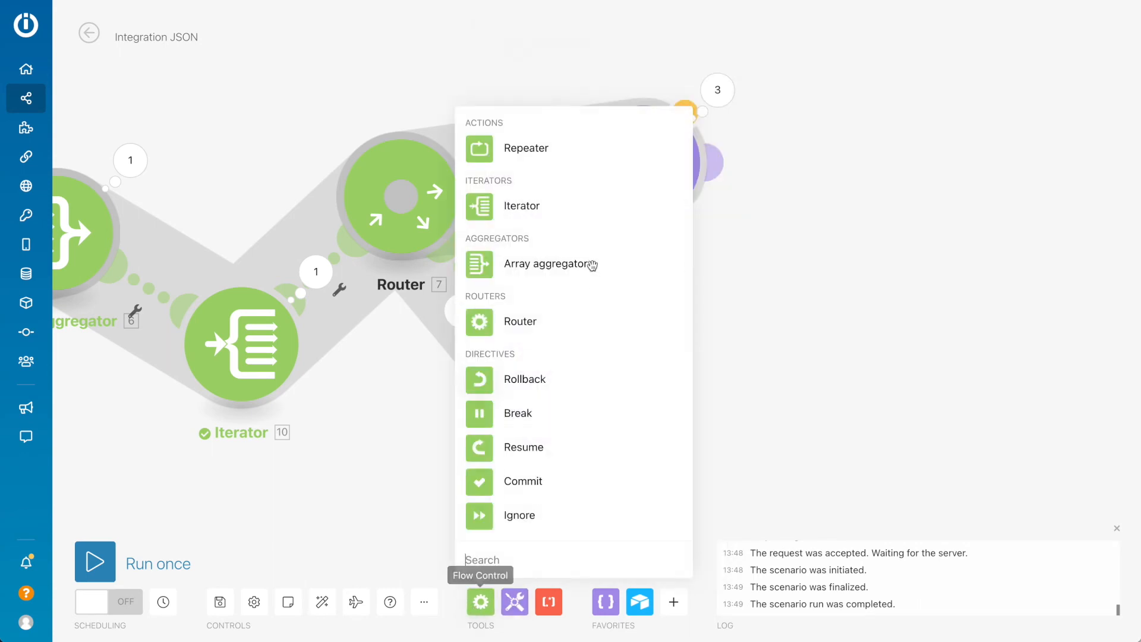
click(593, 272)
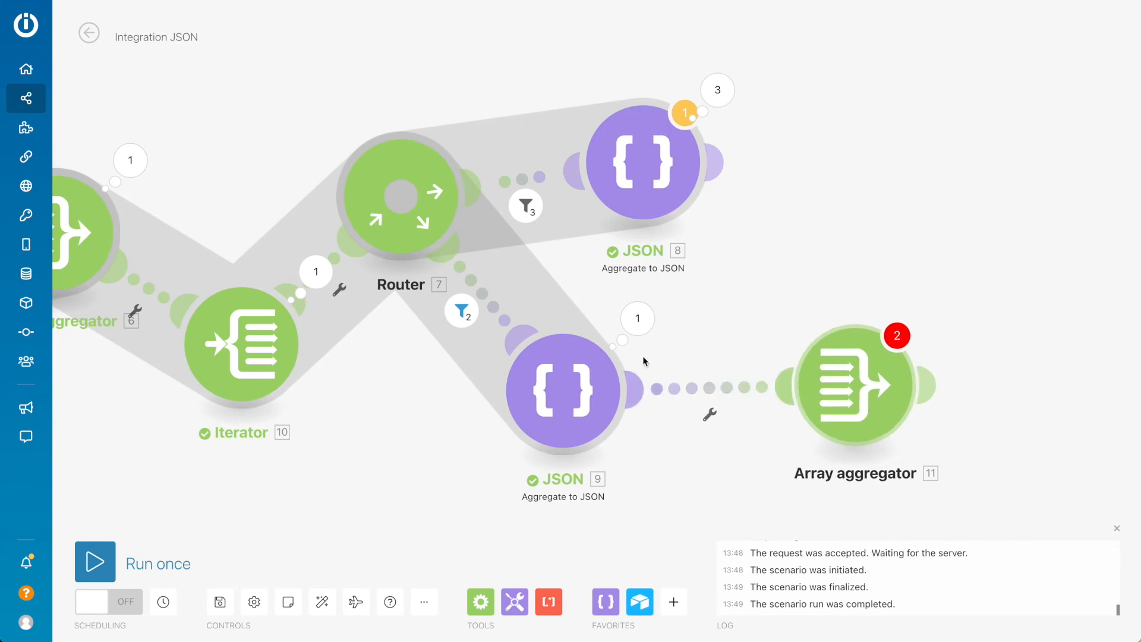
click(881, 369)
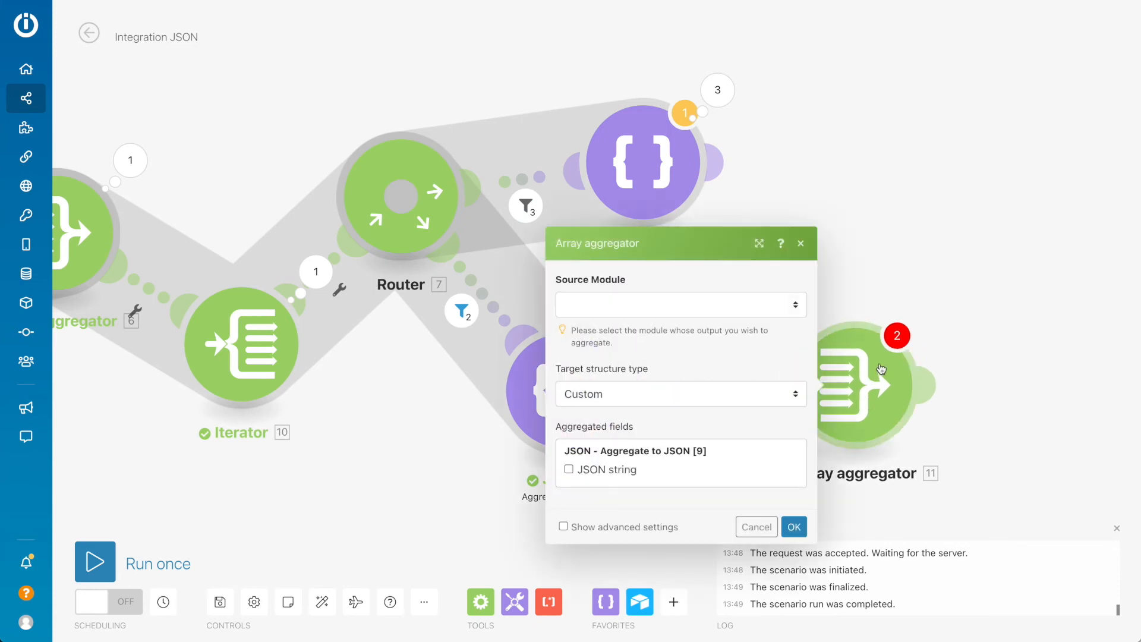
click(699, 295)
click(892, 166)
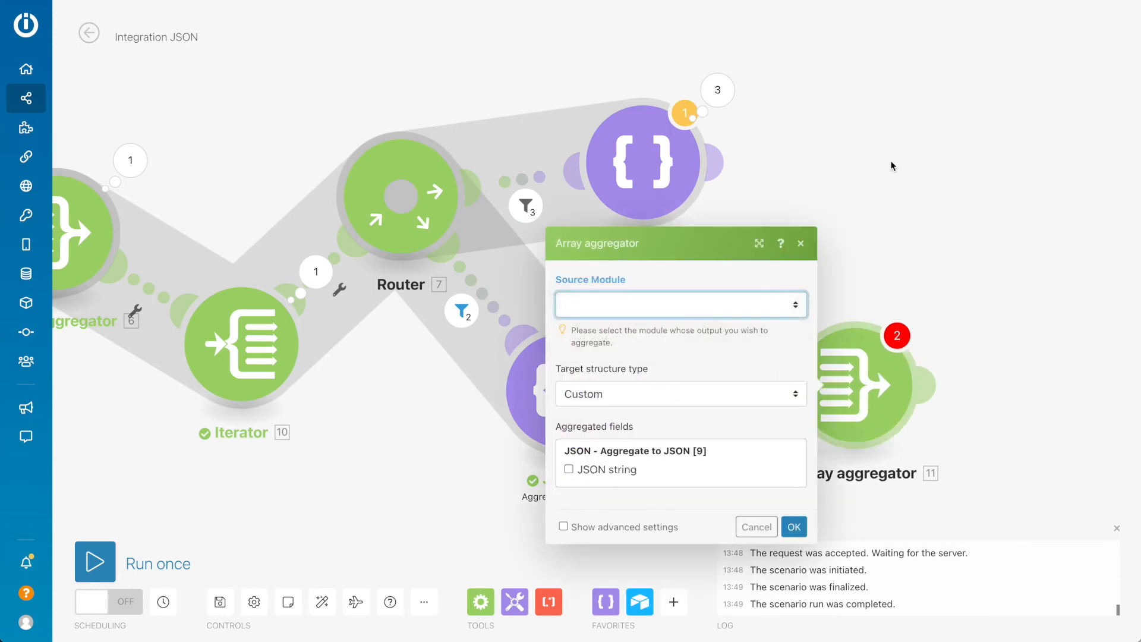
click(859, 257)
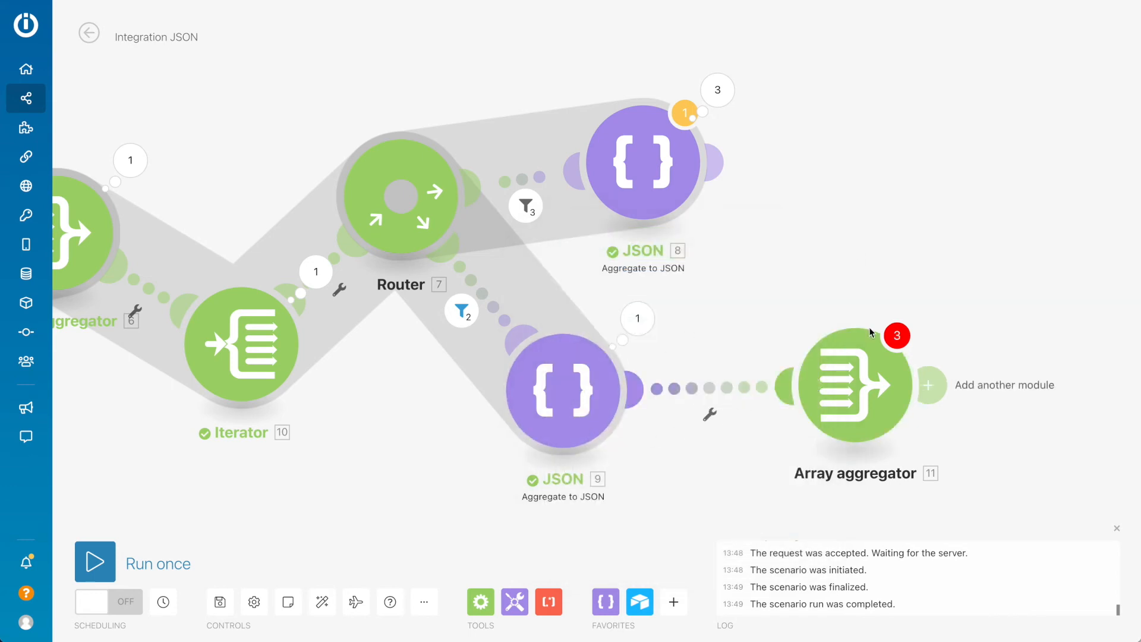
click(875, 361)
click(767, 306)
click(746, 322)
click(743, 392)
click(742, 367)
click(621, 474)
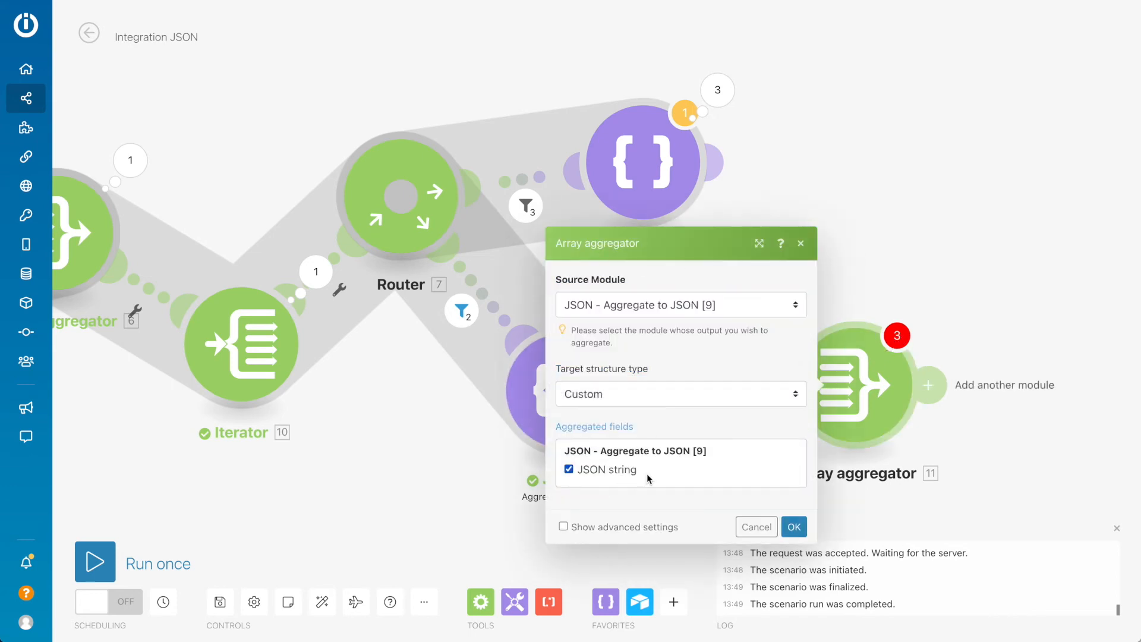
click(756, 527)
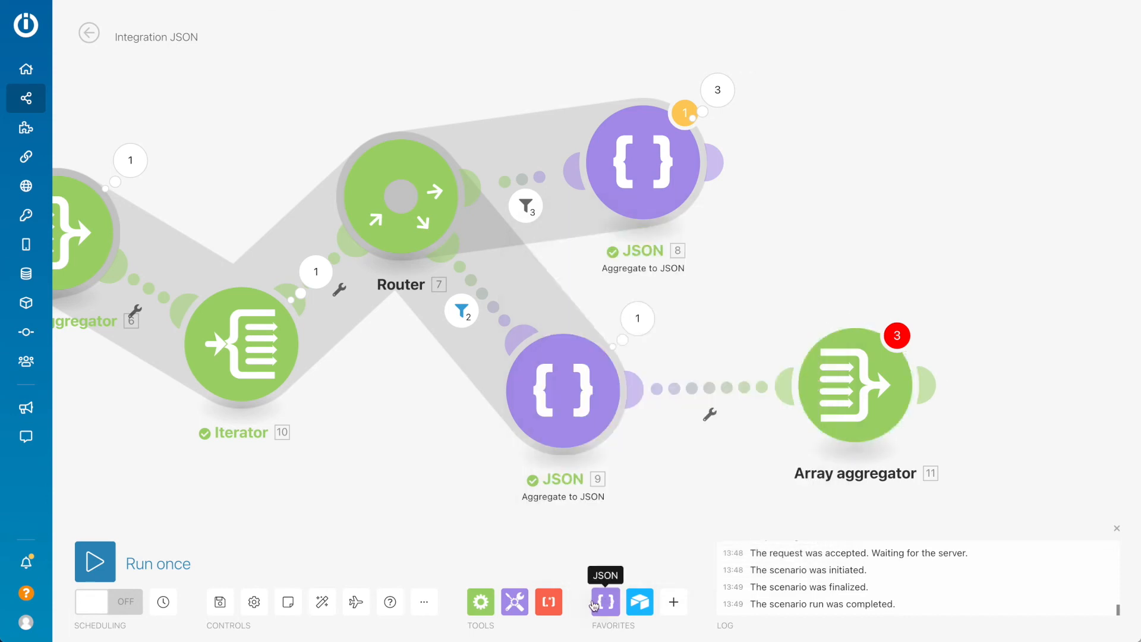
Step: Add two Parse JSON modules, one between Aggregate to JSON module 9 and the Array aggregator, the other after Aggregate to JSON module 8
click(613, 591)
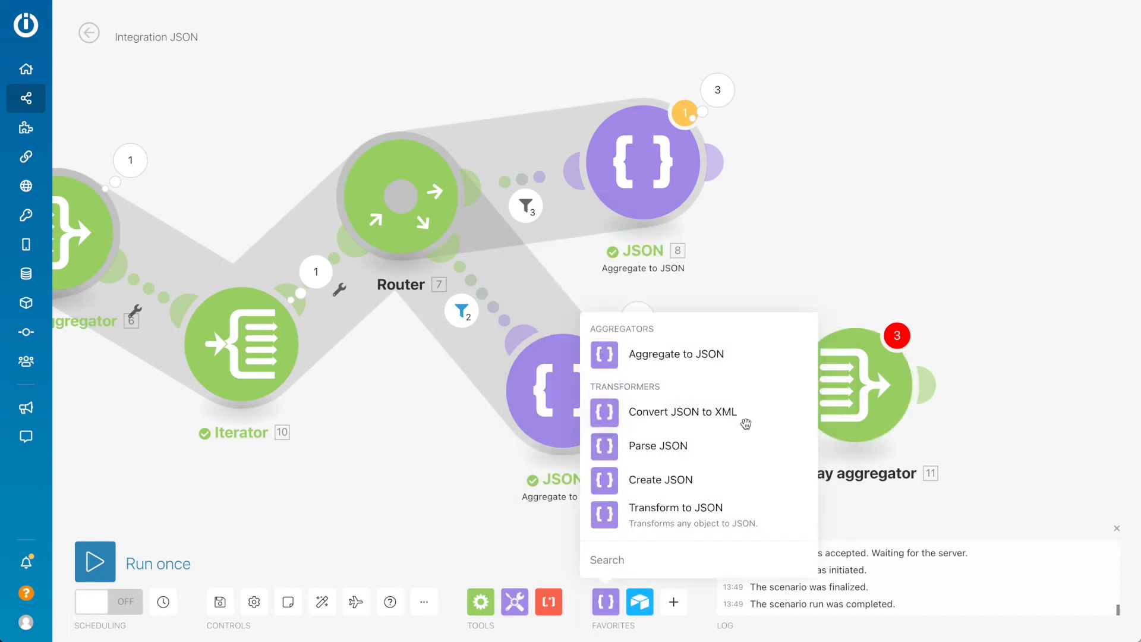
click(696, 447)
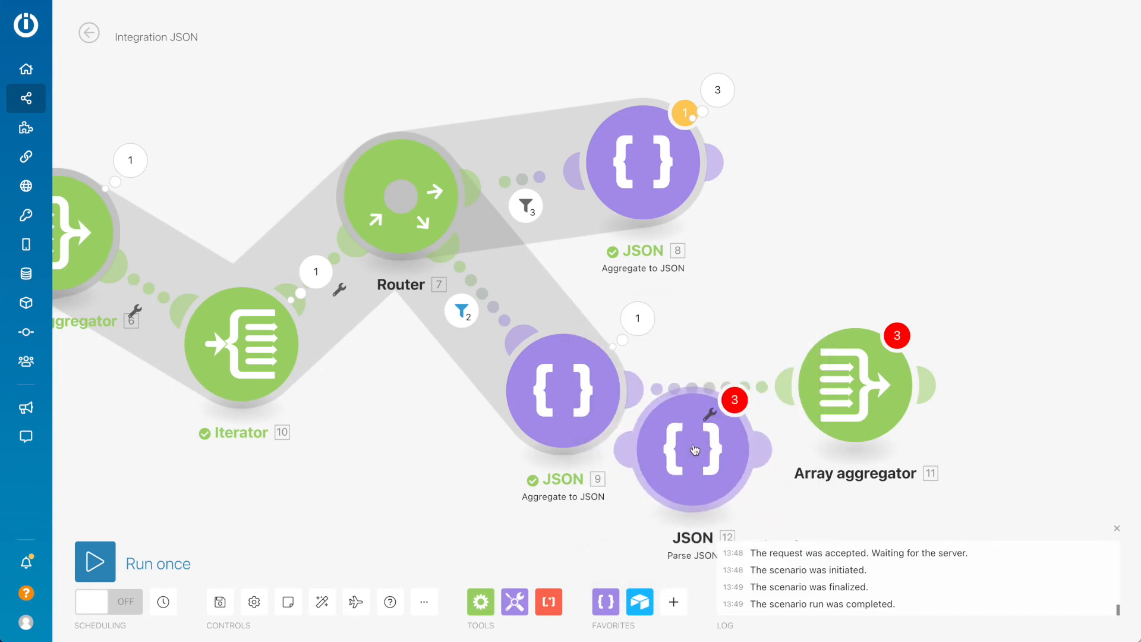
click(604, 621)
click(671, 444)
drag(647, 426, 804, 149)
Step: Configure Parse JSON module 12 with Example structure as data structure and module 9's JSON string as its source, and save it
click(689, 432)
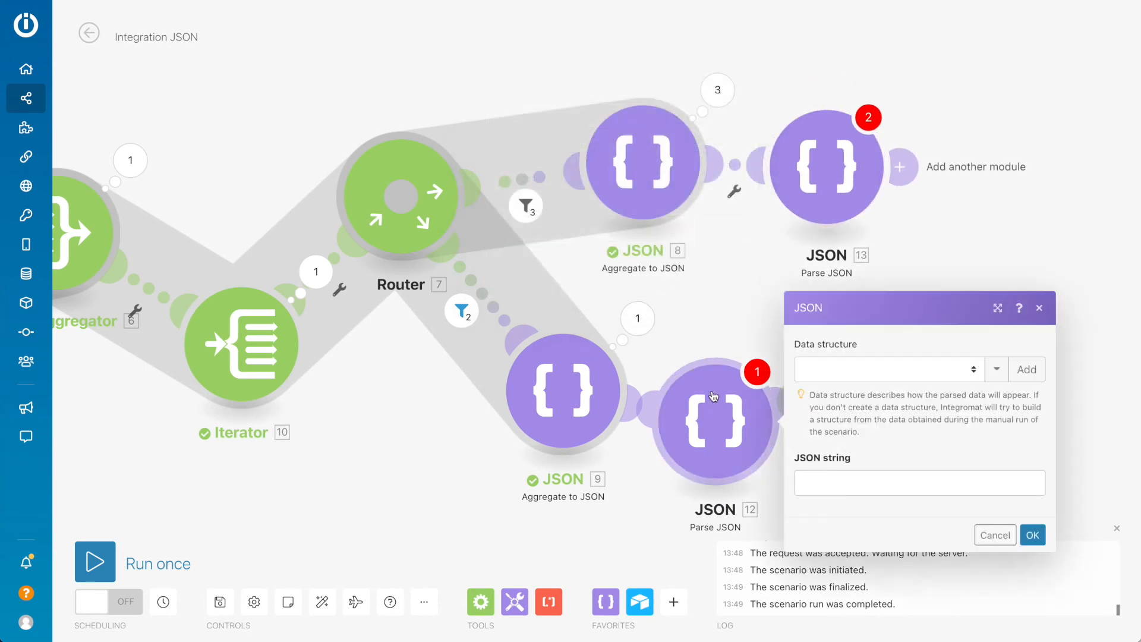
click(910, 373)
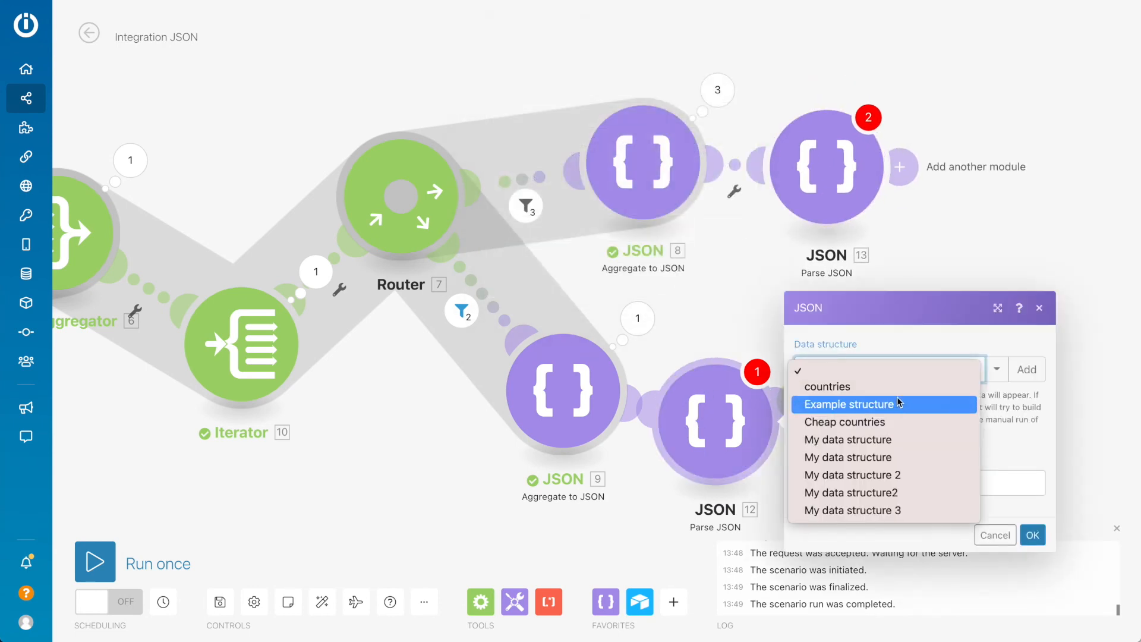
click(899, 404)
click(915, 483)
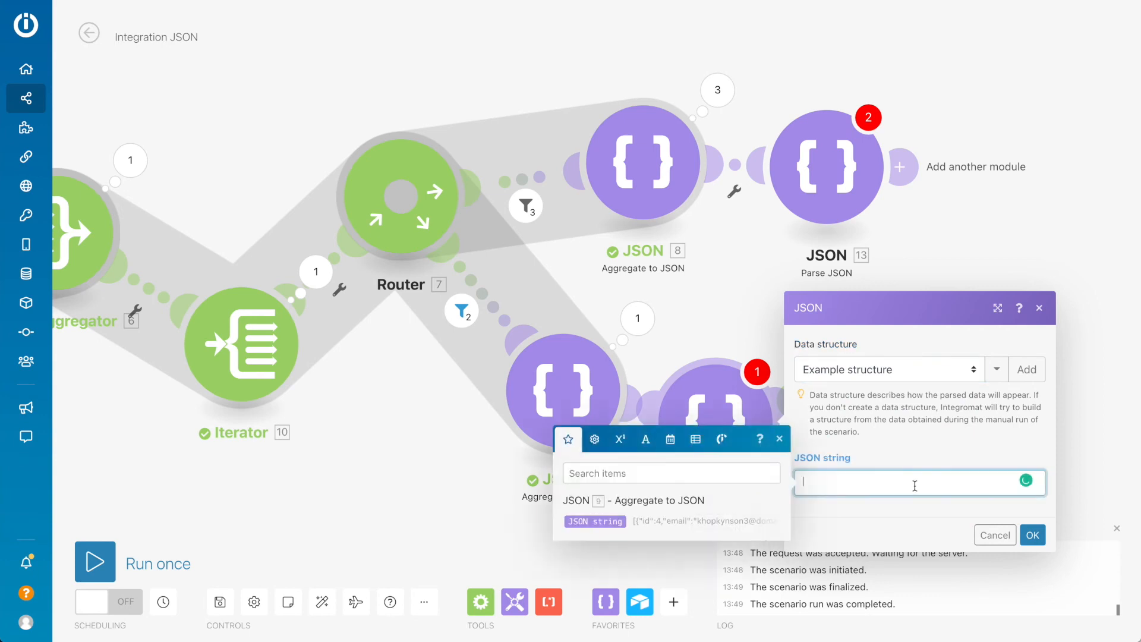
click(622, 520)
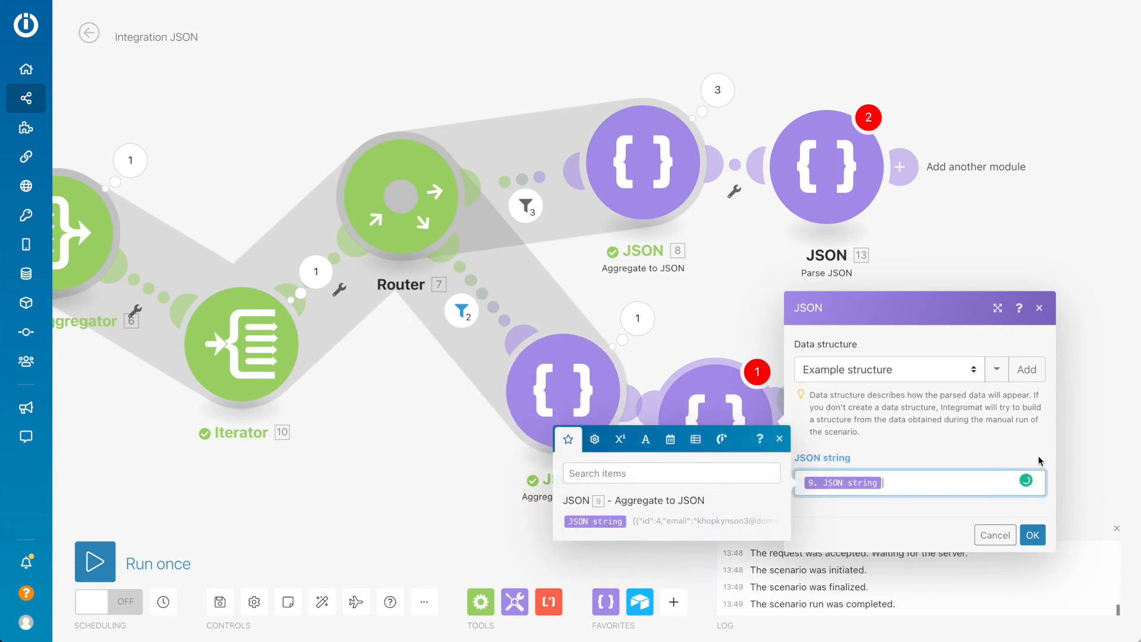
click(1034, 535)
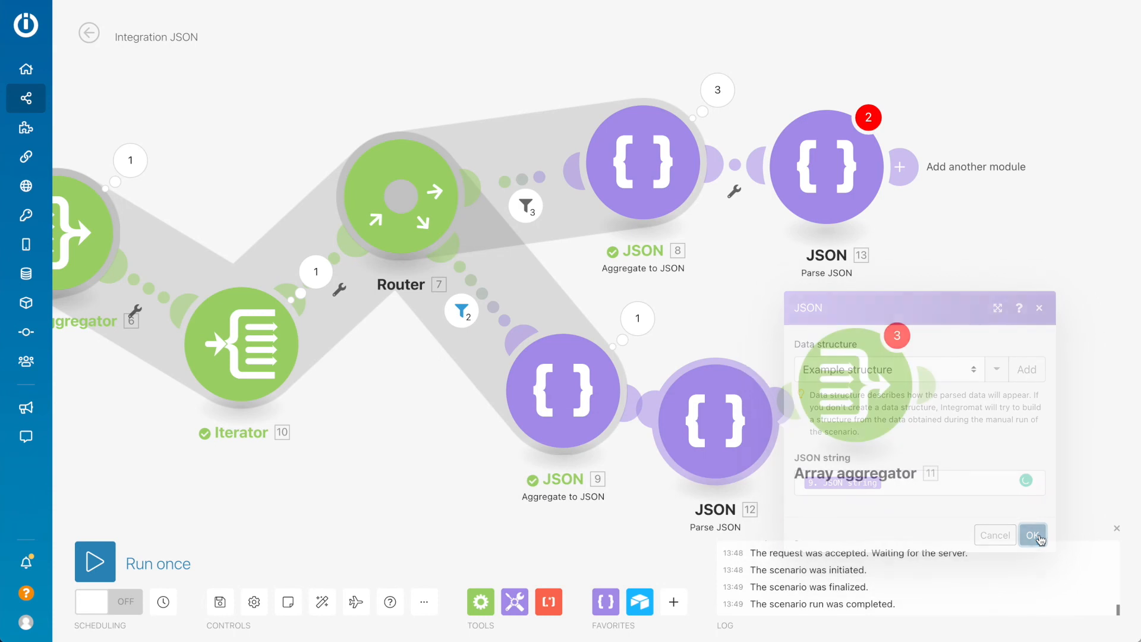
Step: Configure Parse JSON module 13 with Example structure as data structure and module 8's JSON string as its source, and save it
click(842, 188)
click(595, 225)
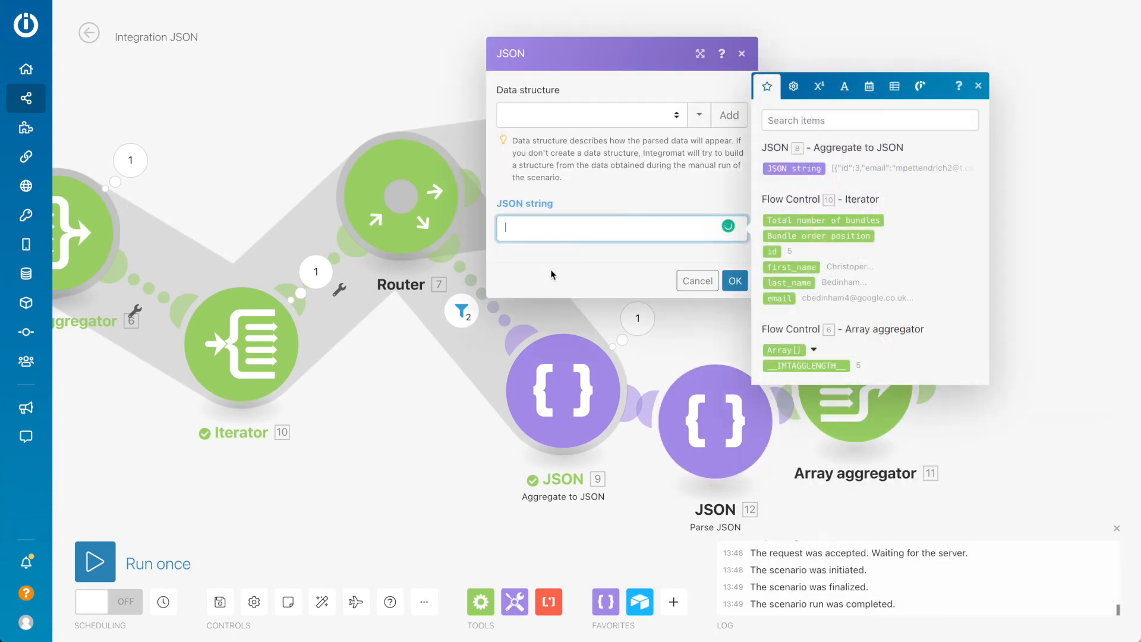
click(794, 168)
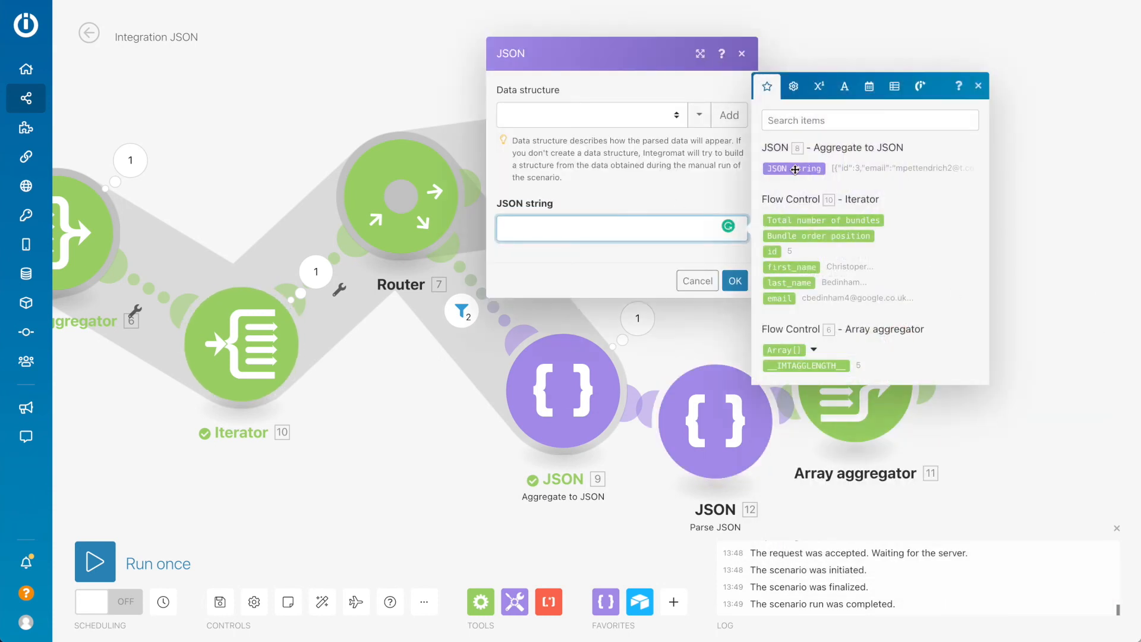
click(672, 126)
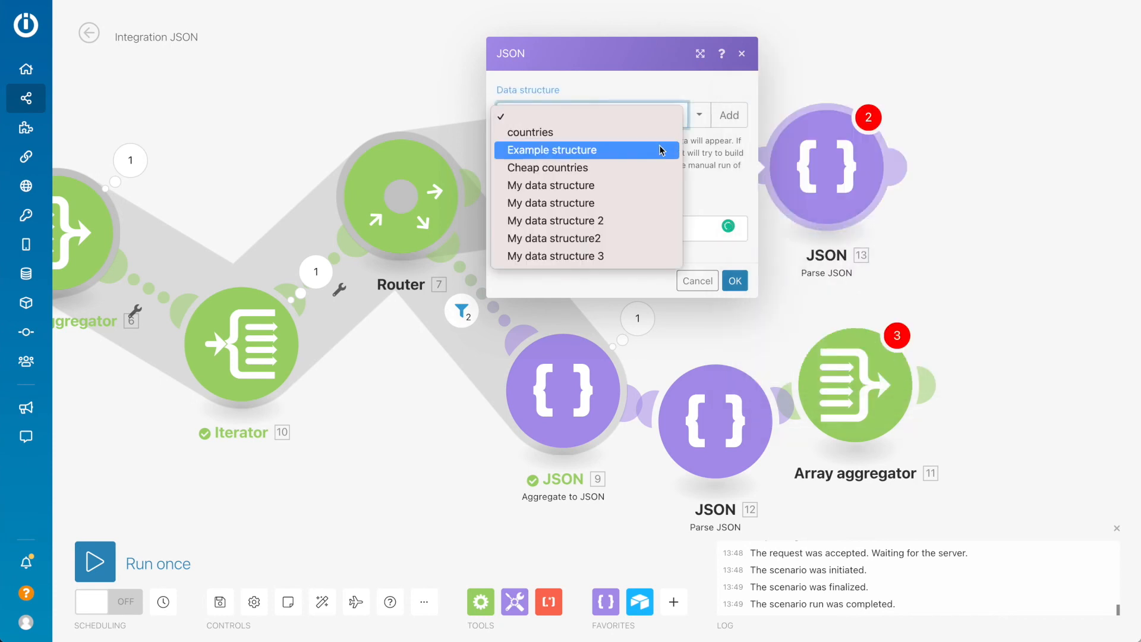
click(660, 150)
click(736, 280)
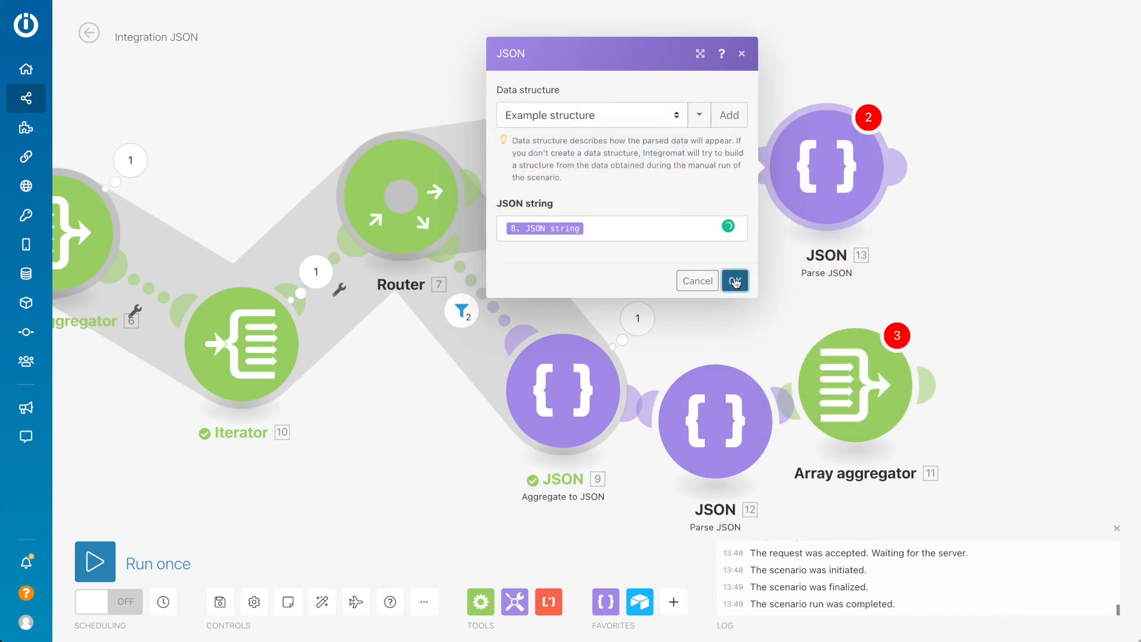
Step: Move Array aggregator 11 farther from Parse JSON 12, set Parse JSON [12] as its source with id, first_name and last_name aggregated, and save
drag(857, 381, 950, 381)
click(951, 382)
click(665, 476)
click(667, 519)
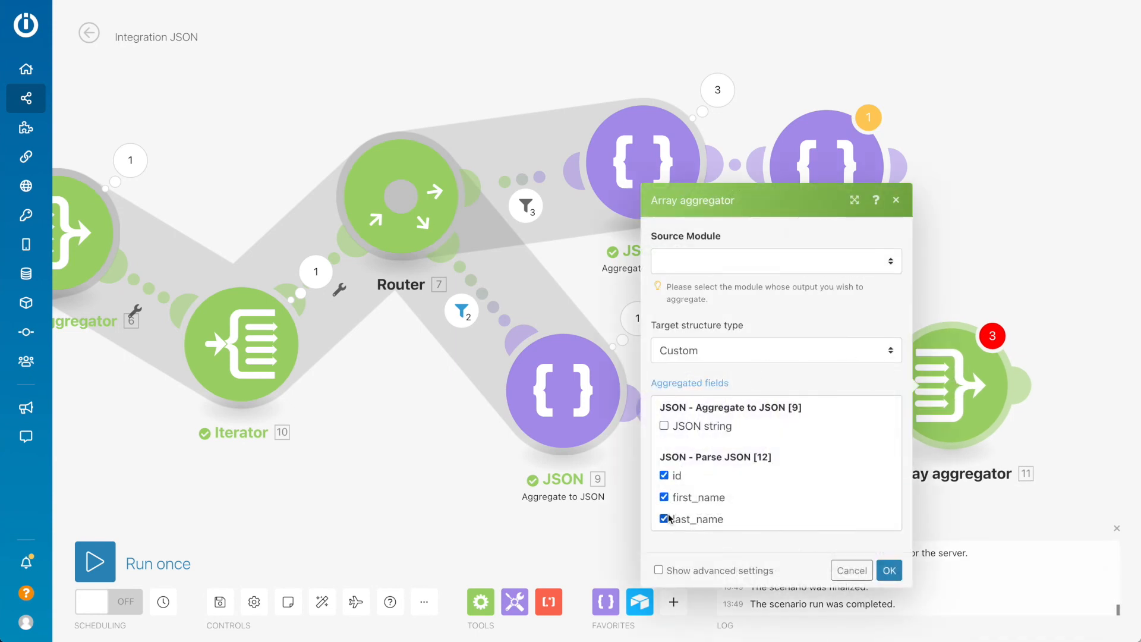
click(739, 265)
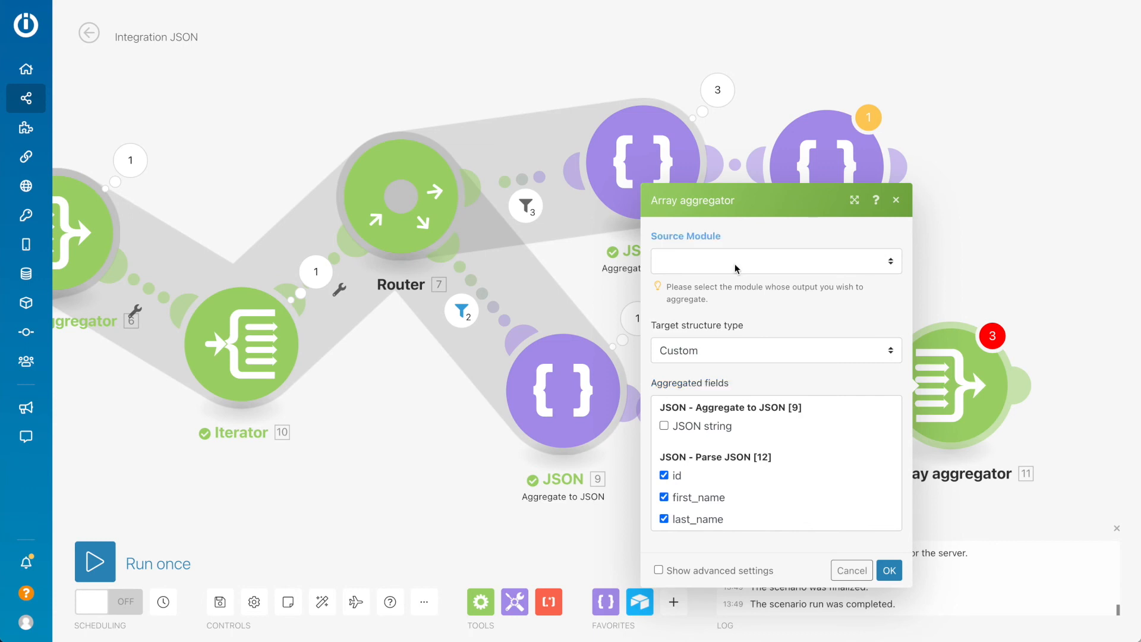
click(792, 280)
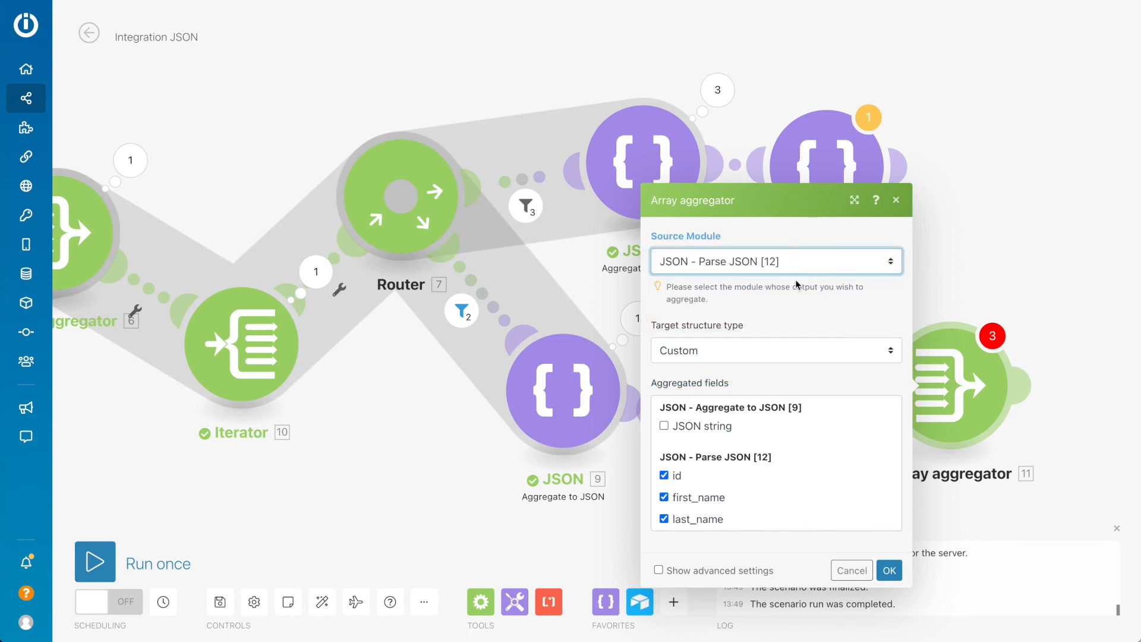
click(763, 350)
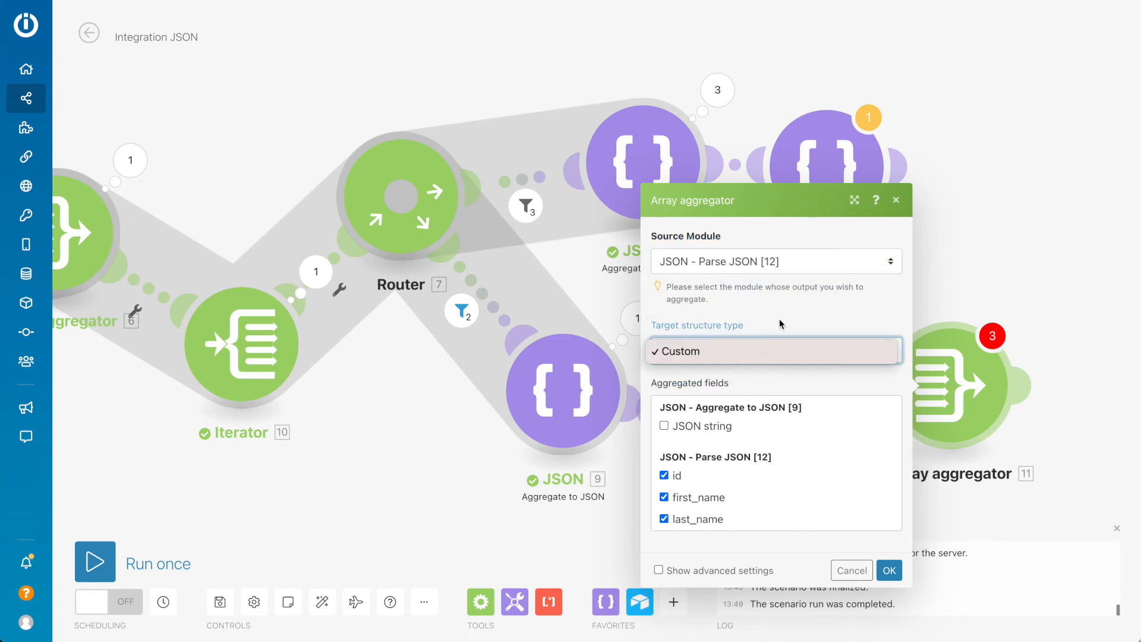
click(802, 336)
click(890, 570)
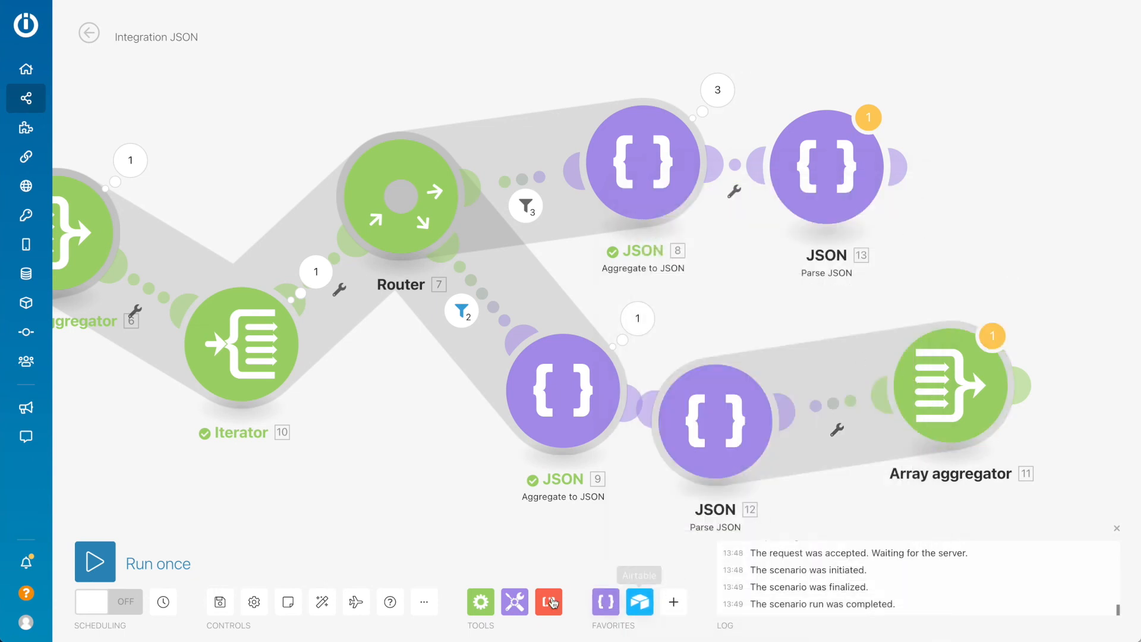
Step: Add another Array aggregator and connect it after Parse JSON module 13
click(474, 606)
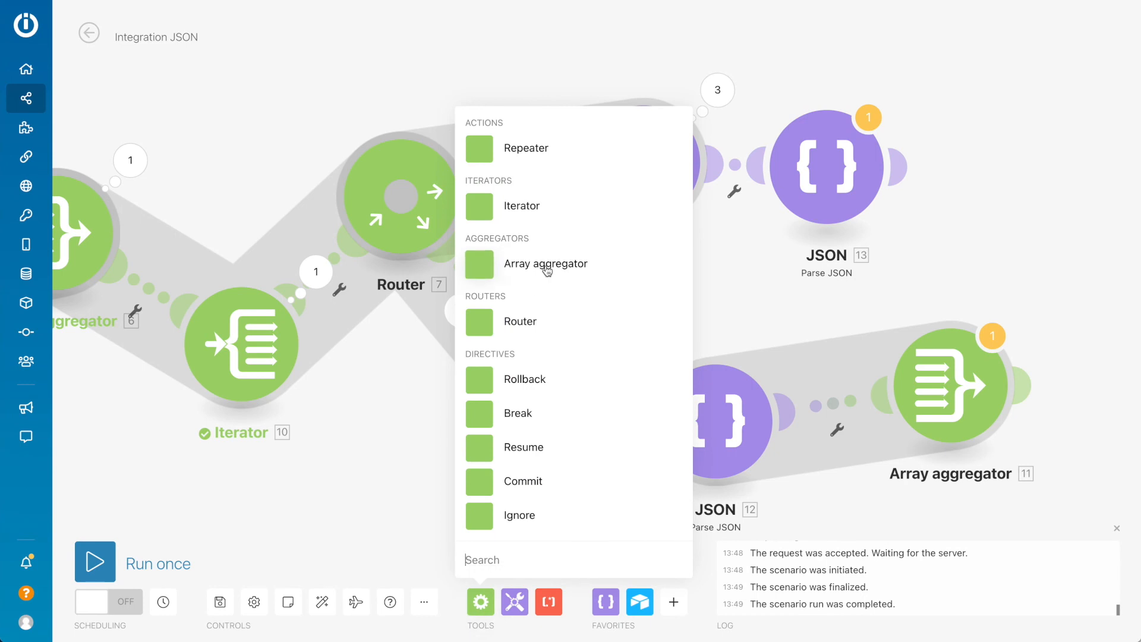
click(544, 265)
drag(542, 289, 1014, 153)
scroll(1011, 290, right, 2)
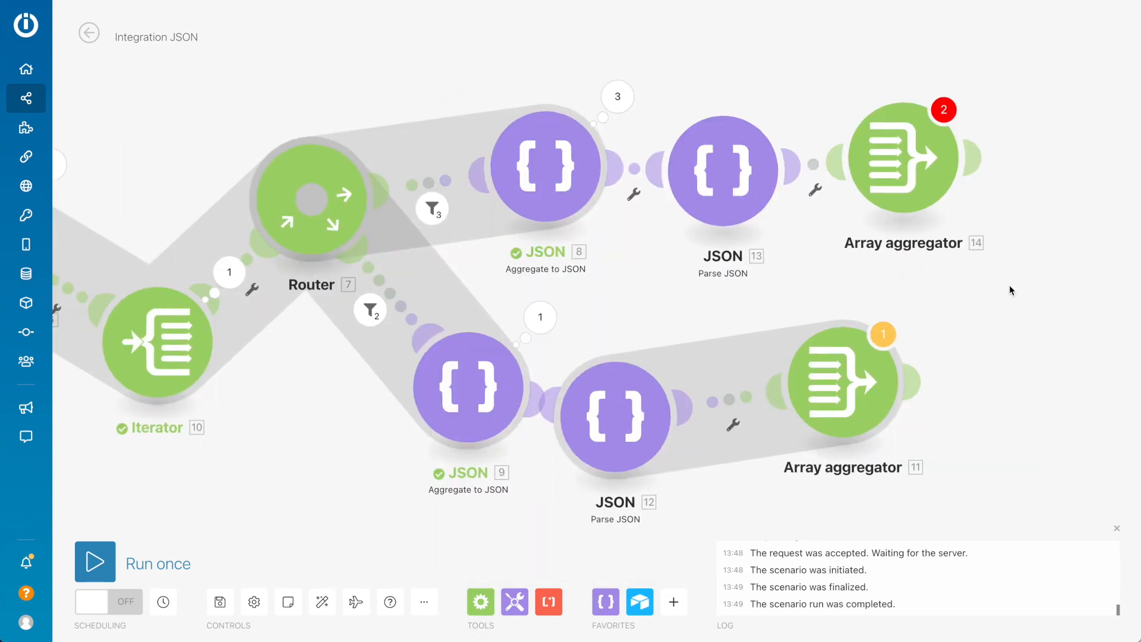
Step: Set Parse JSON [13] as the source module of Array aggregator 14
click(908, 167)
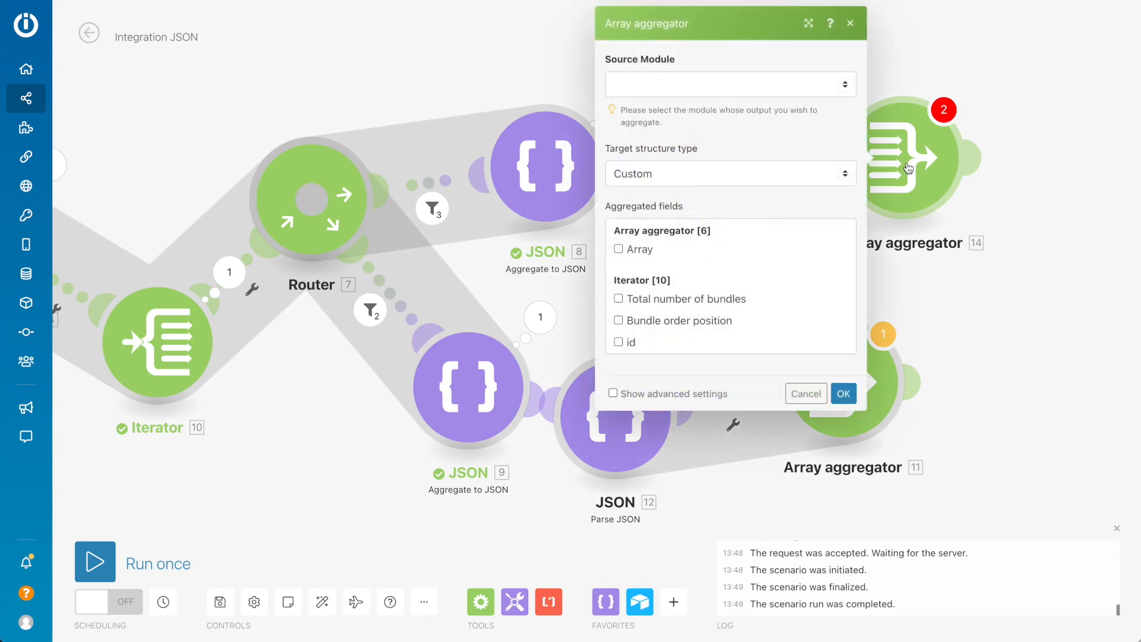
click(698, 86)
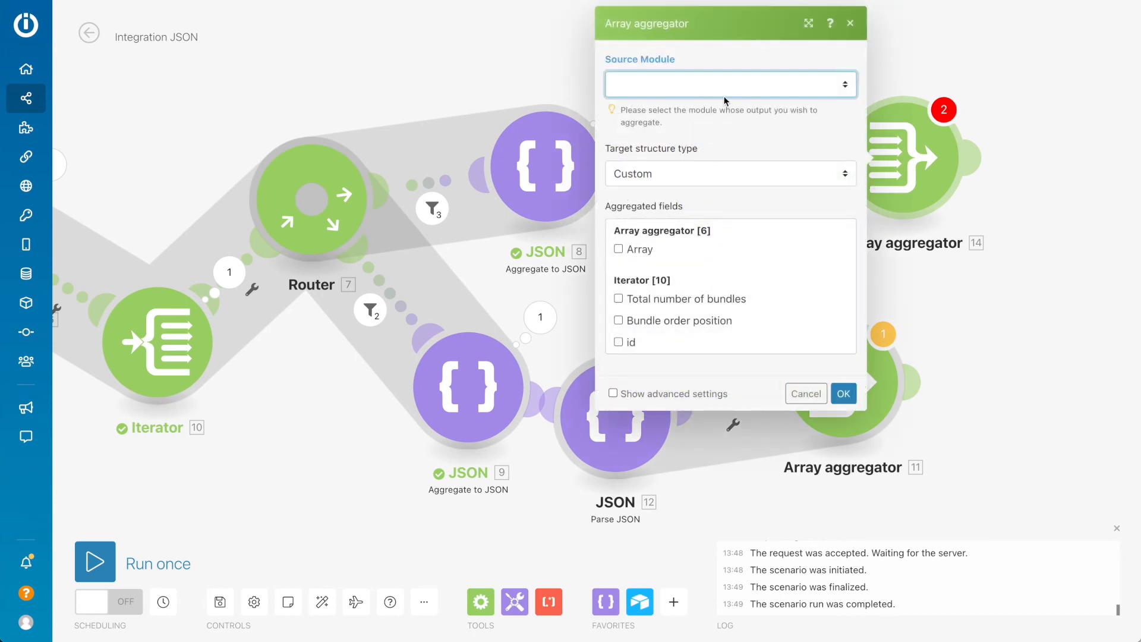
click(766, 106)
click(640, 299)
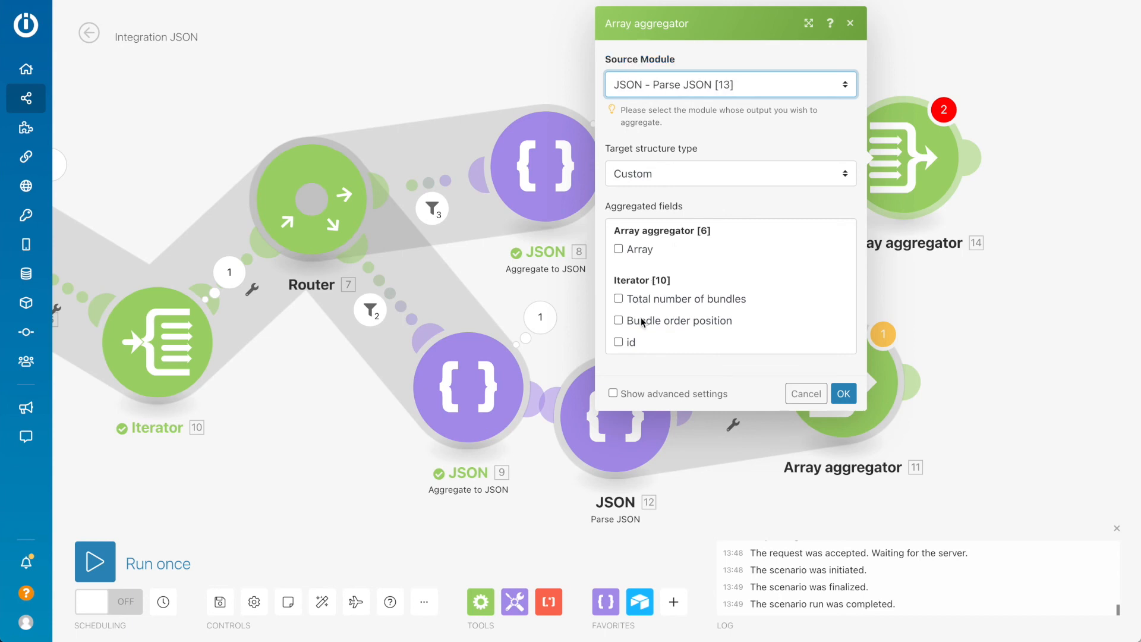
click(632, 343)
click(712, 322)
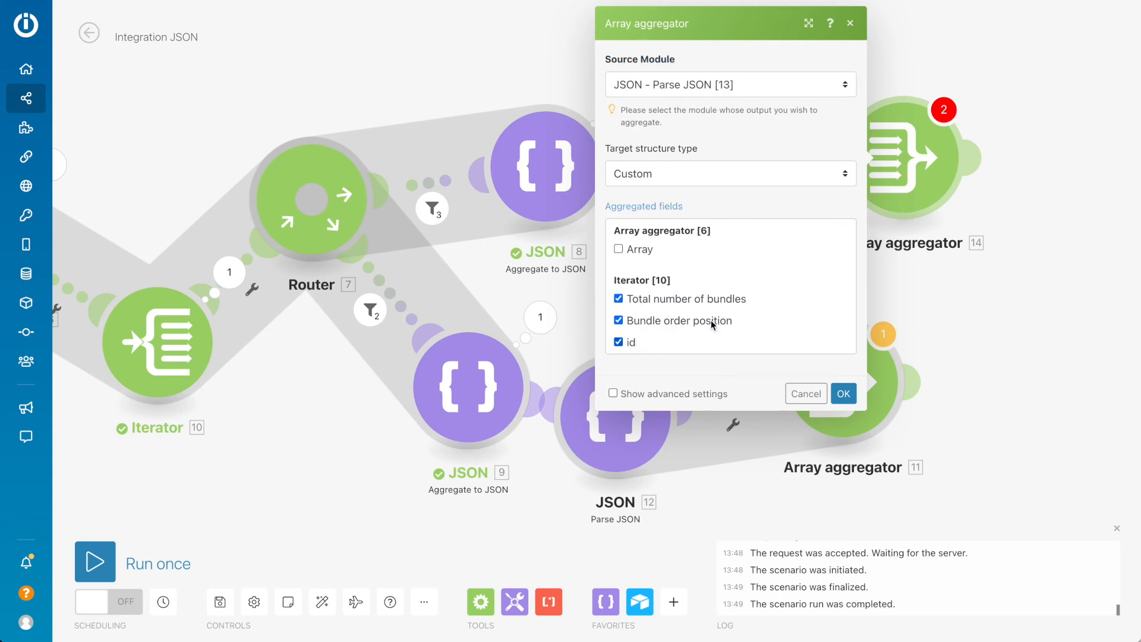
click(659, 301)
click(651, 322)
click(632, 344)
Step: Include Parse JSON [13]'s id, first_name, last_name and email in Array aggregator 14's aggregated fields and save the module
scroll(632, 344, down, 2)
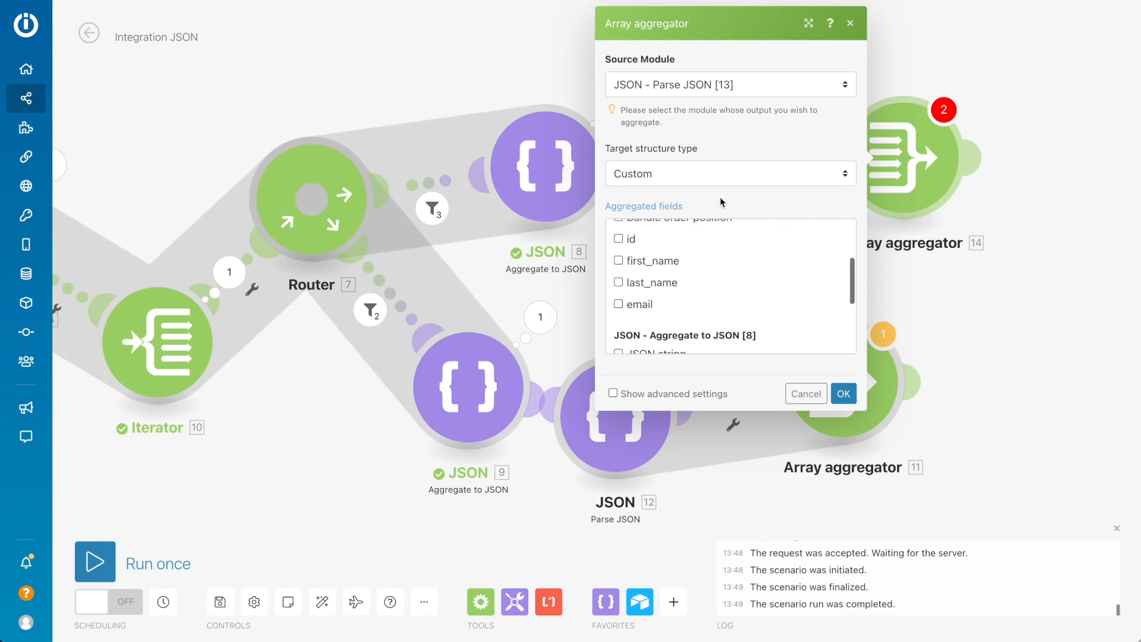
click(724, 188)
click(794, 270)
click(794, 270)
scroll(792, 297, down, 2)
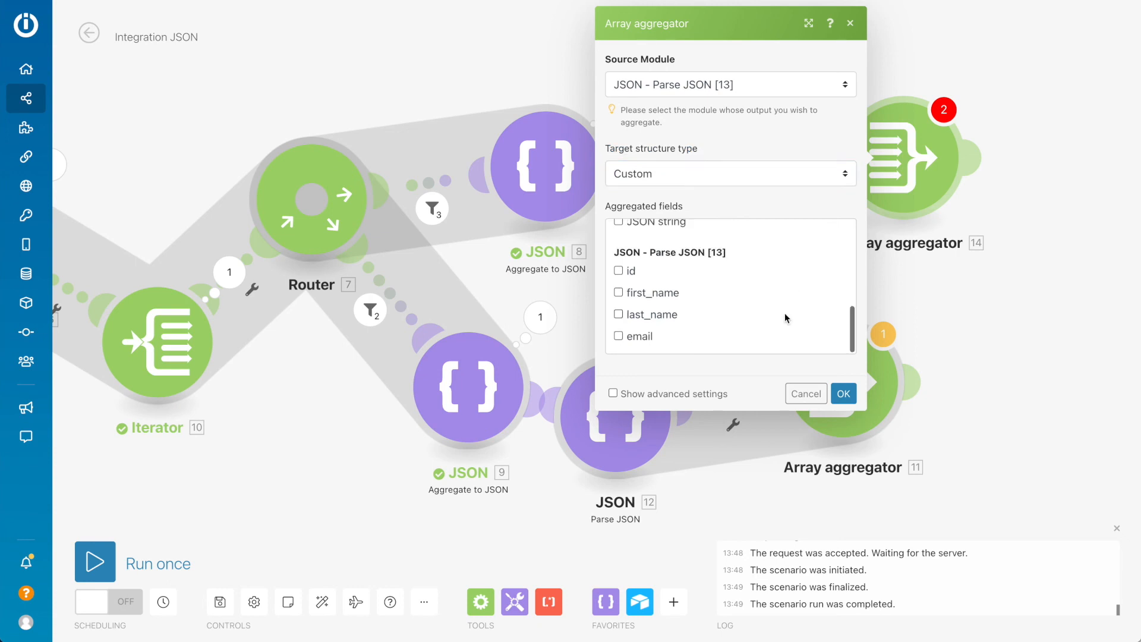
click(619, 271)
click(619, 293)
click(619, 314)
click(619, 336)
click(844, 394)
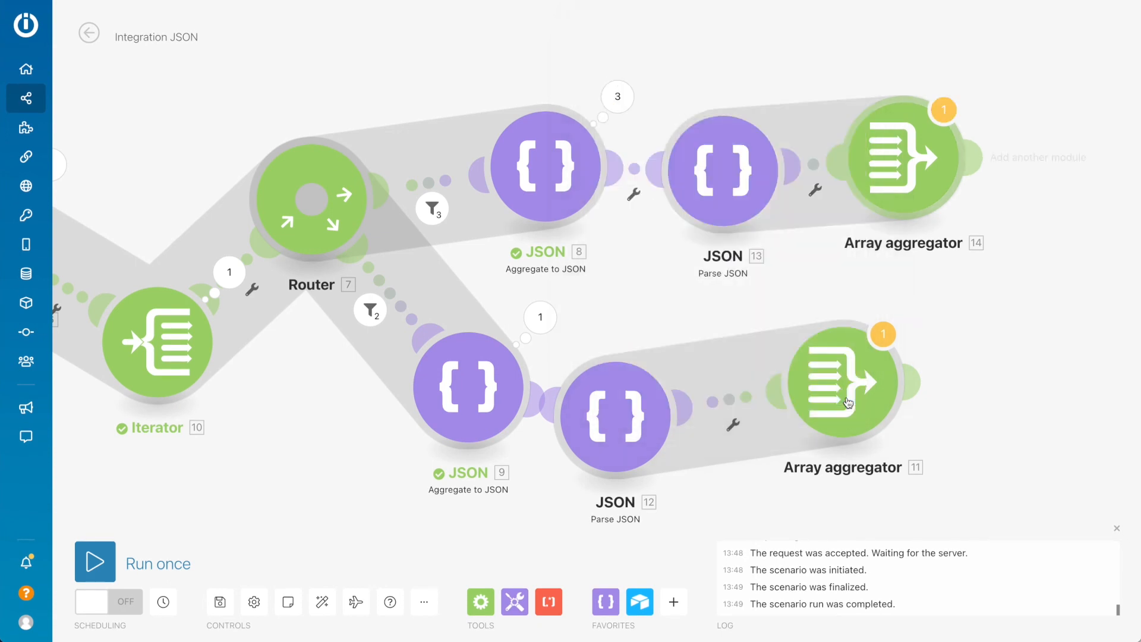
Step: Run the scenario once despite the warnings and inspect both collections in Array aggregator 11's output array
click(96, 568)
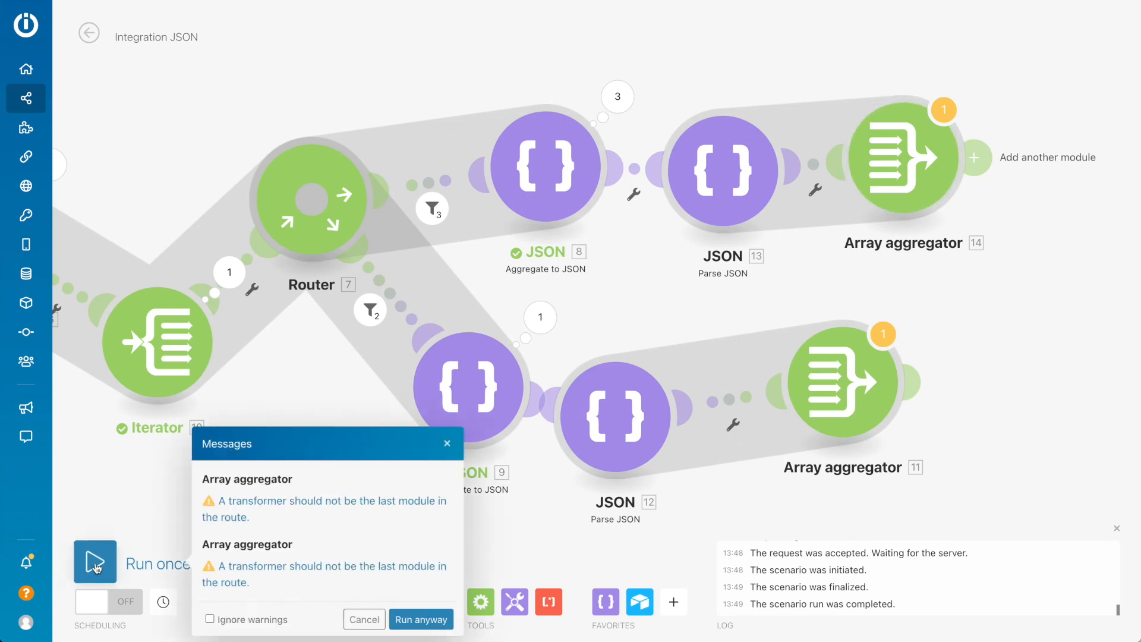
click(428, 619)
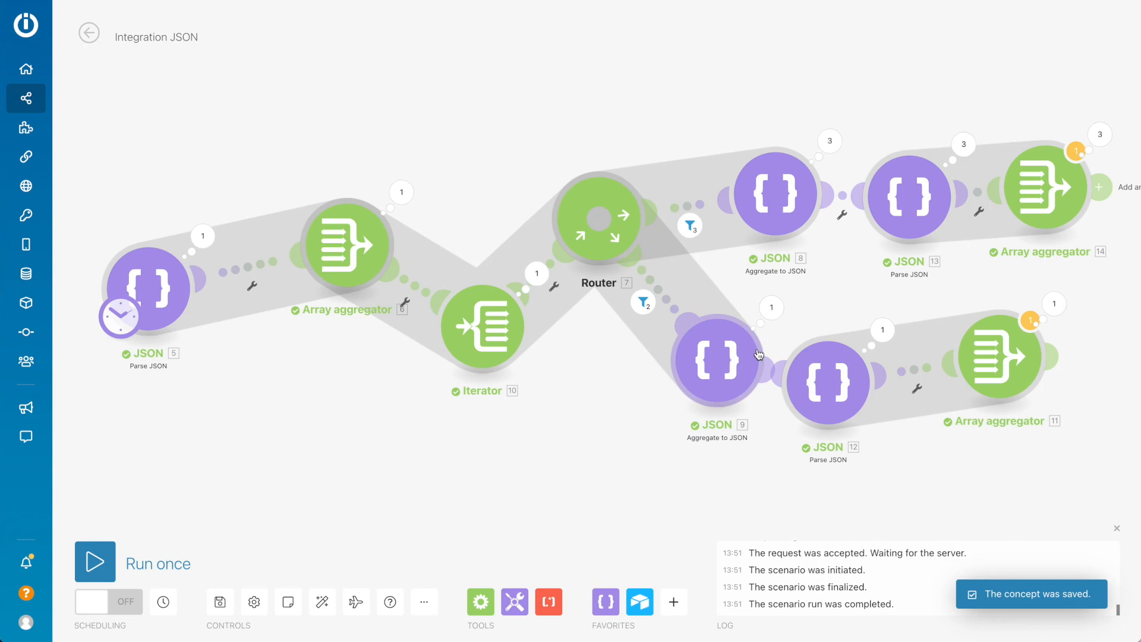
click(1054, 306)
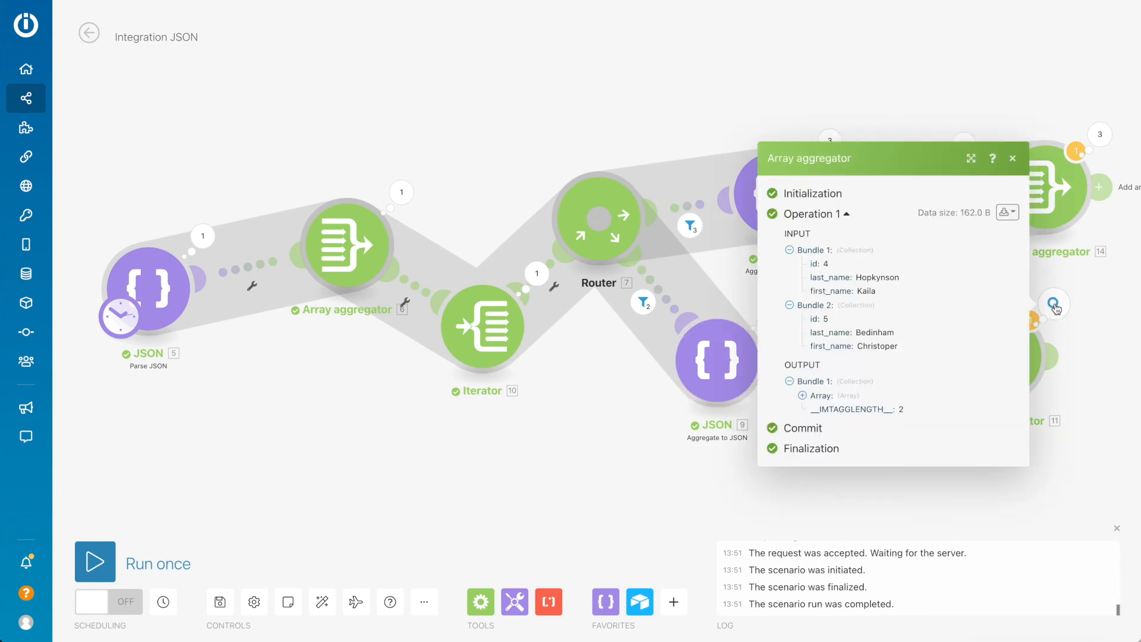
click(802, 395)
click(816, 395)
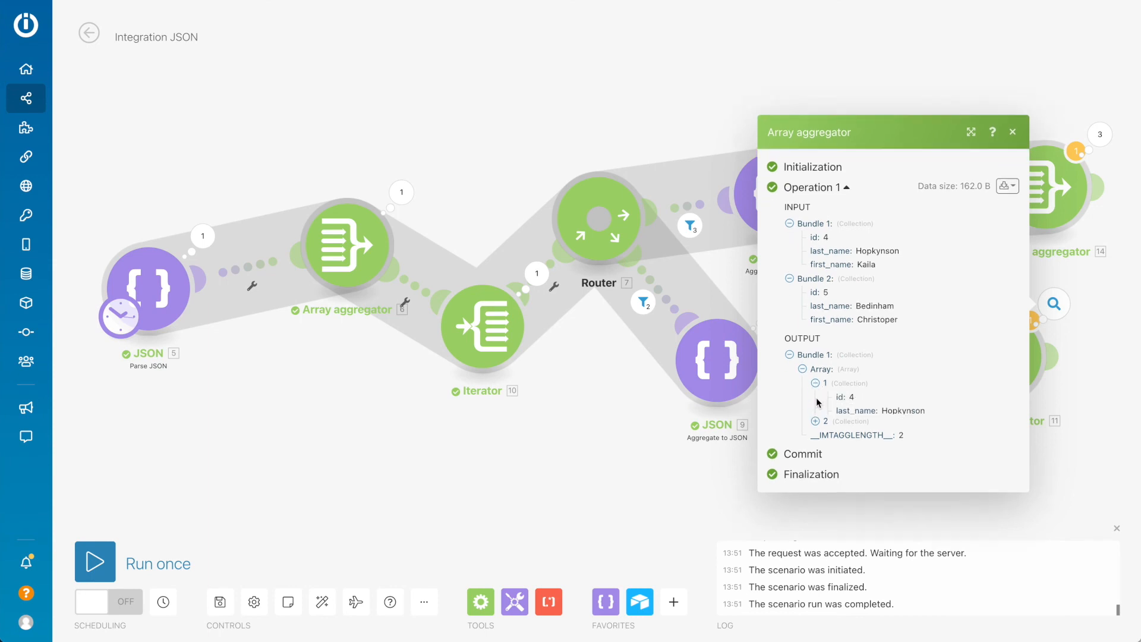
click(817, 431)
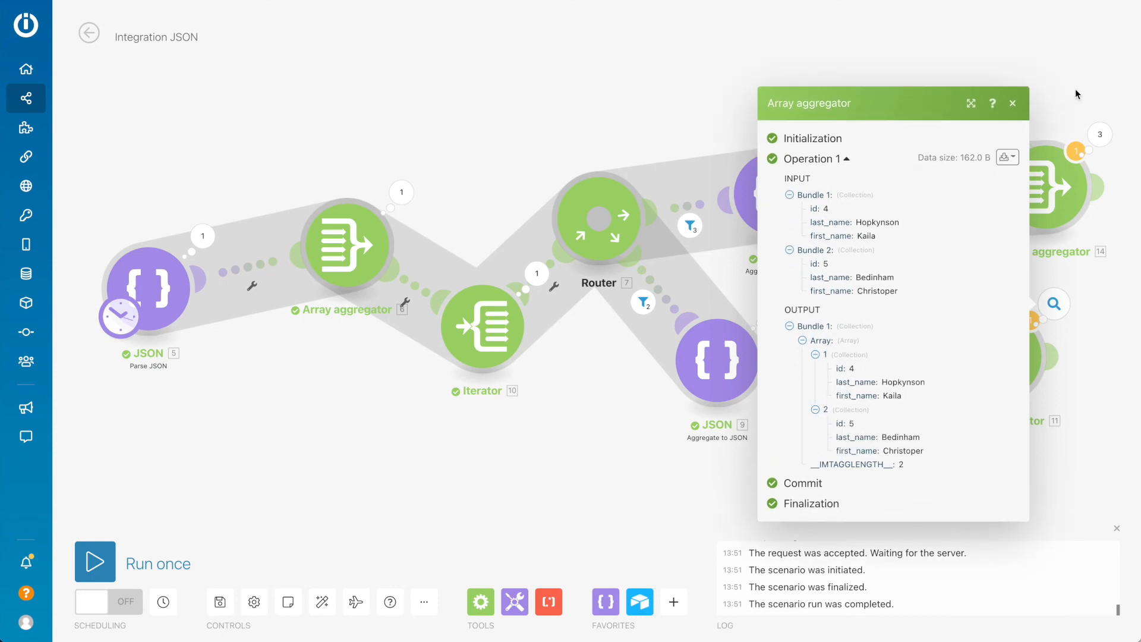
click(1012, 106)
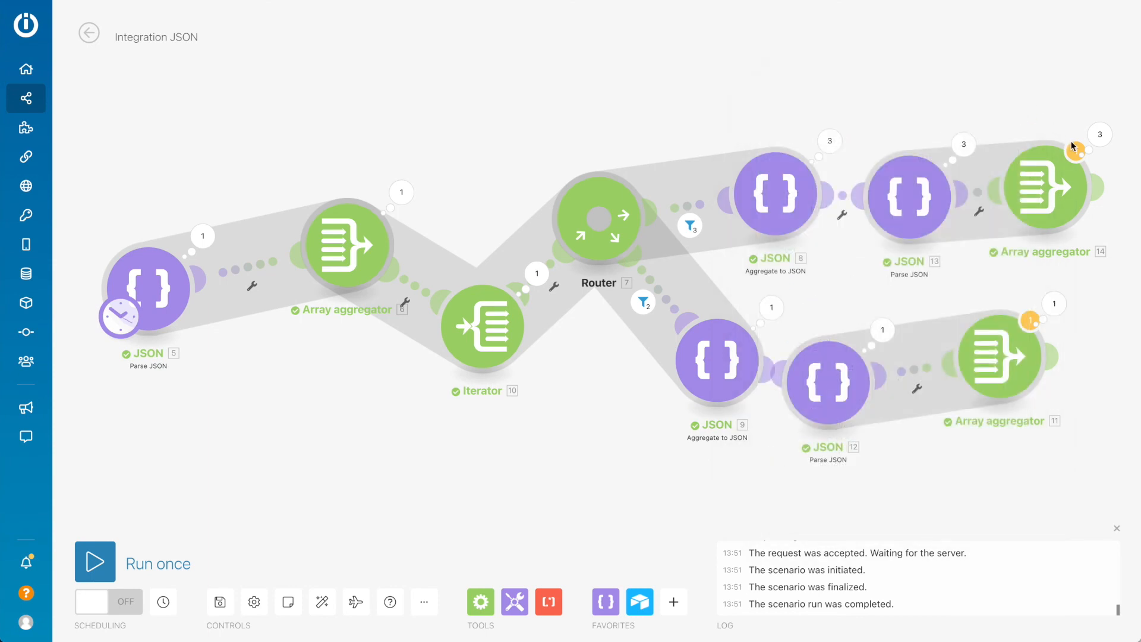
Step: Examine the output arrays of operations 3 and 1 in Array aggregator 14's run results
click(1099, 136)
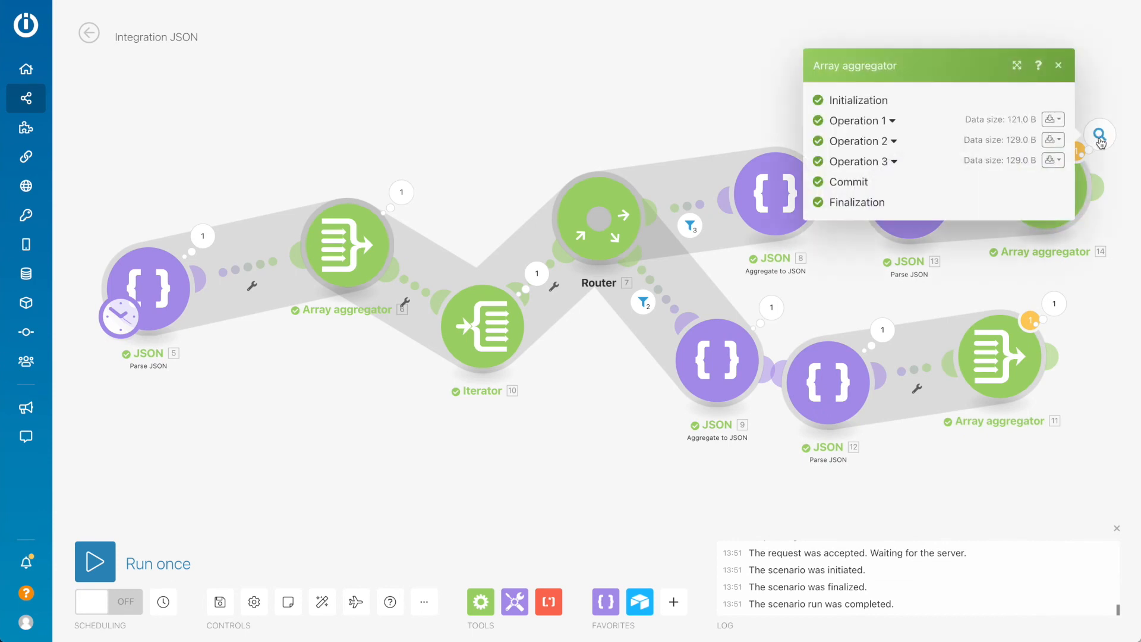
click(826, 162)
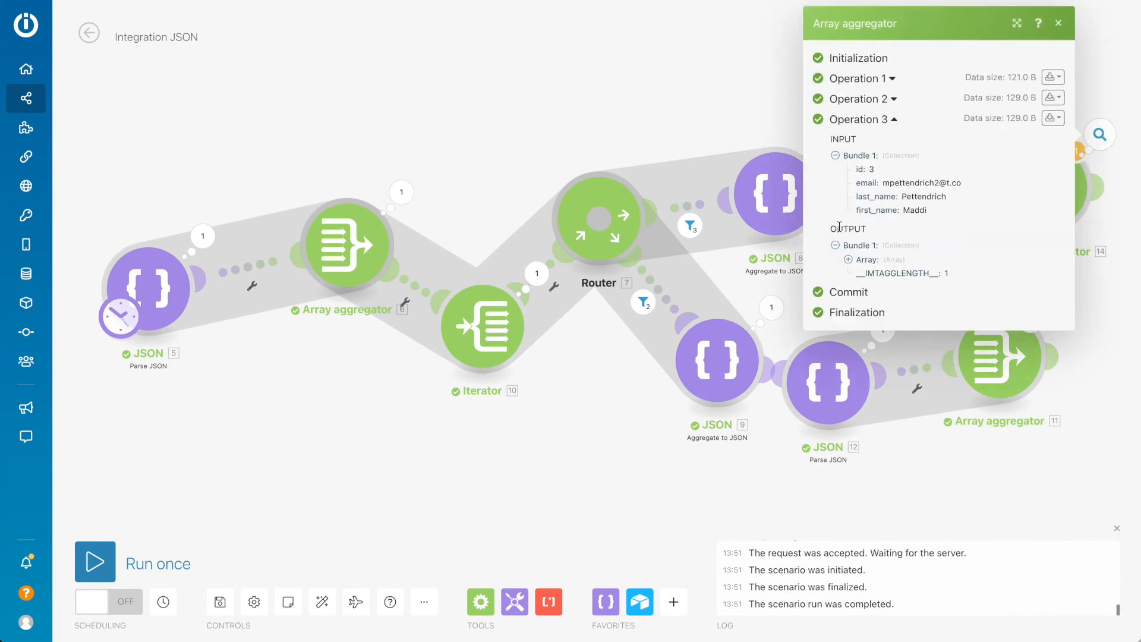
click(849, 260)
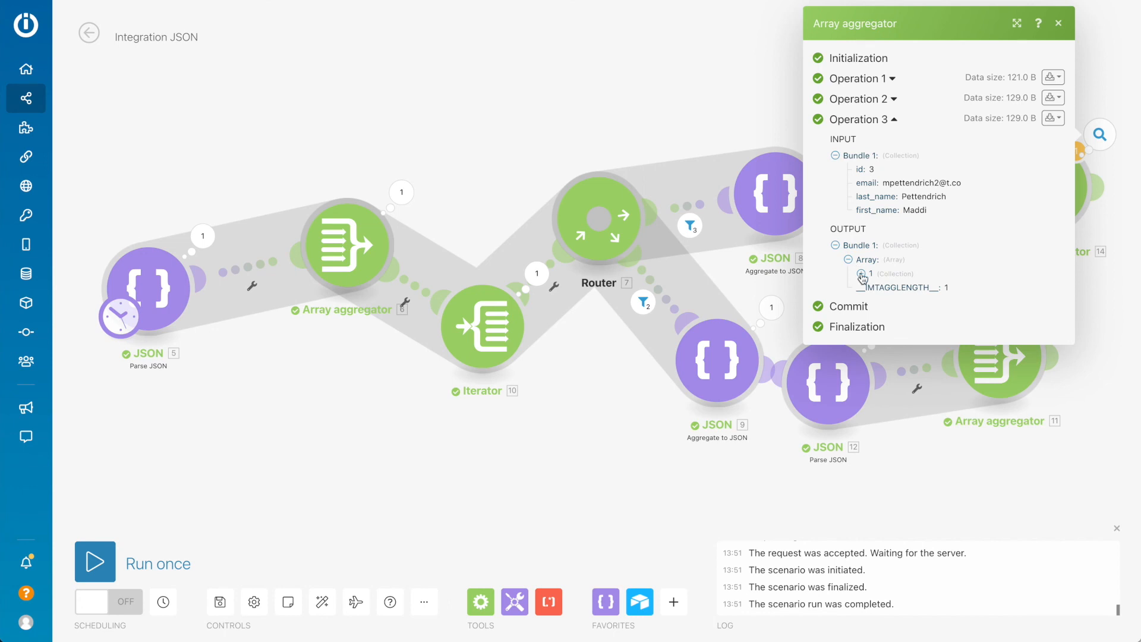
click(861, 273)
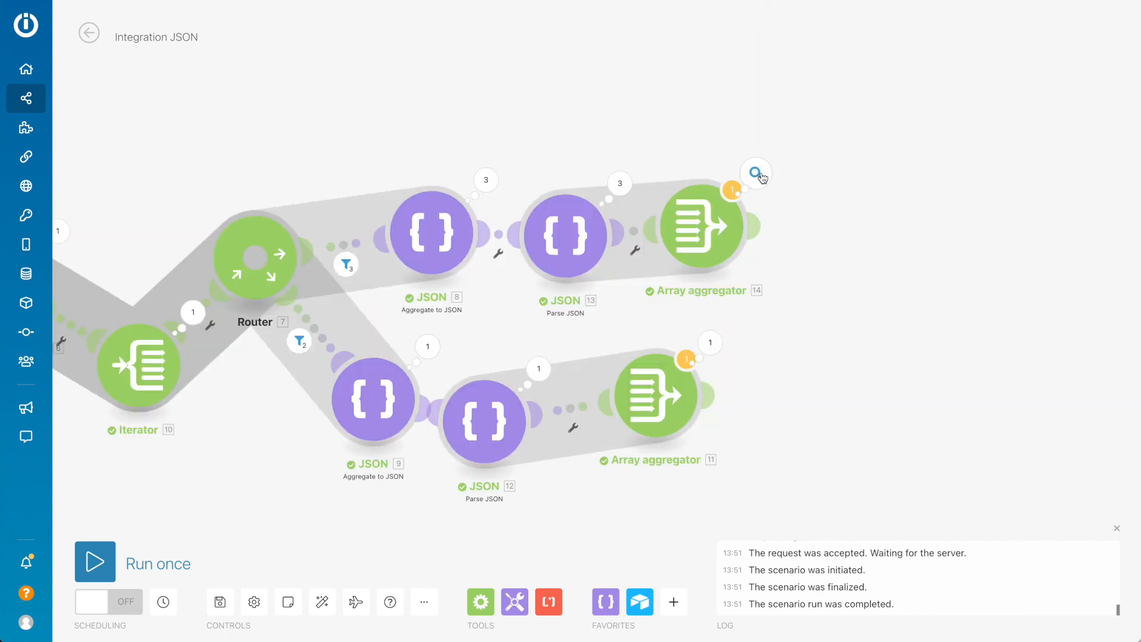
click(756, 173)
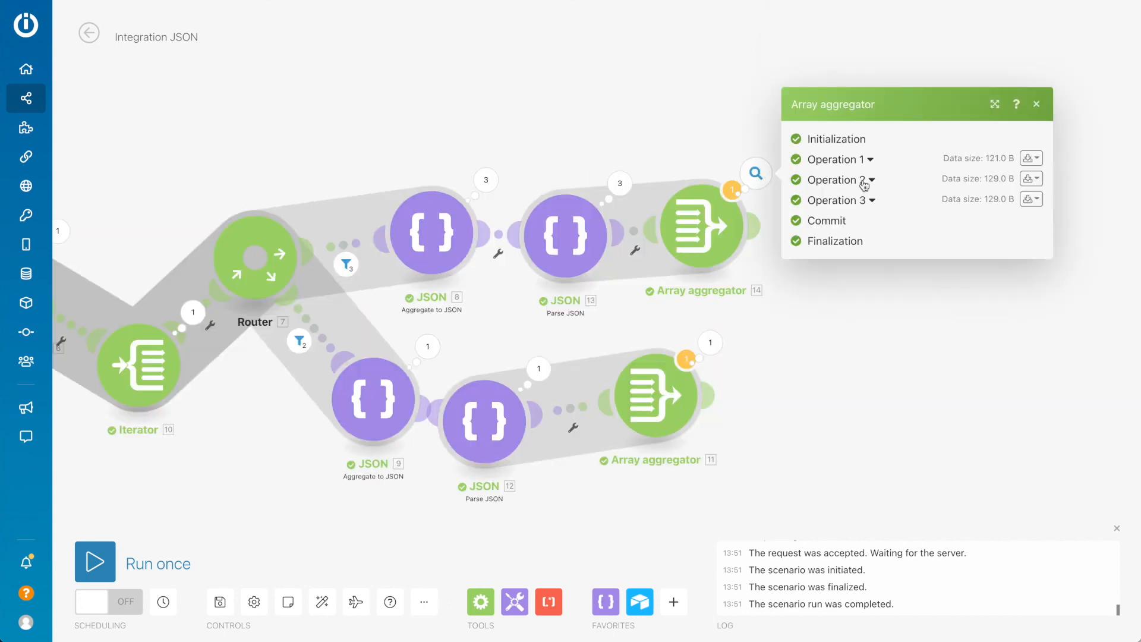
click(870, 161)
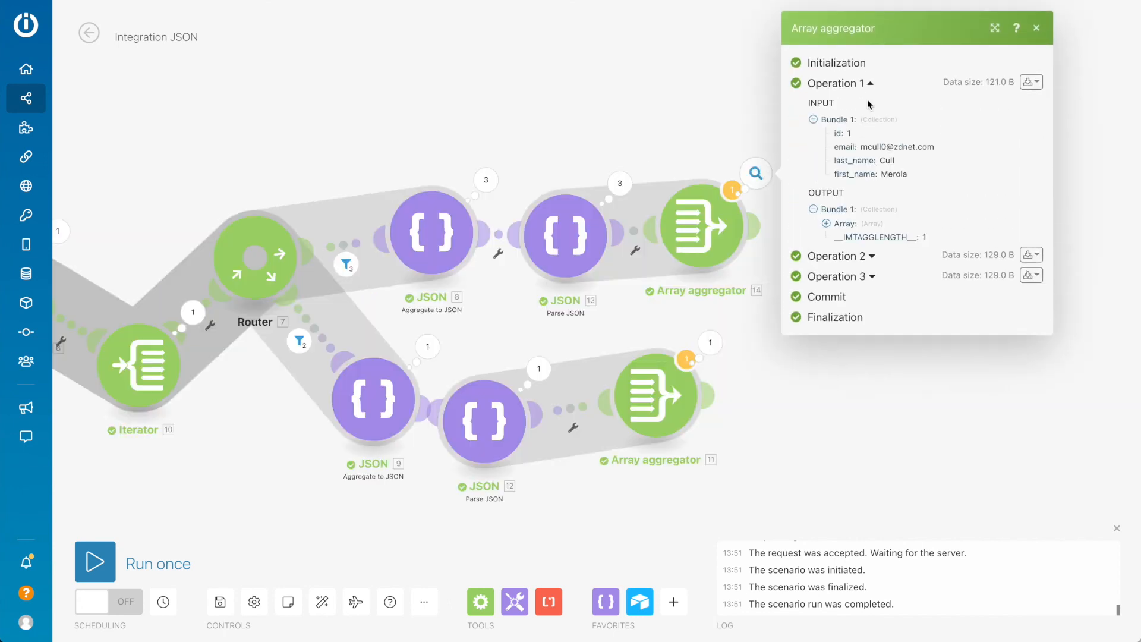
click(827, 224)
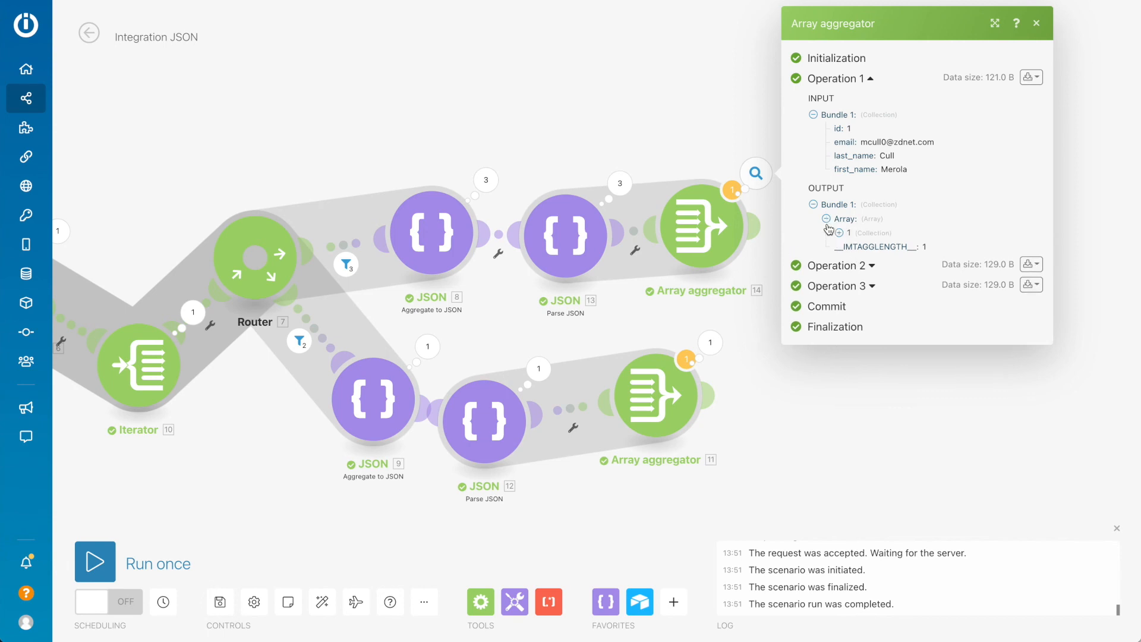
click(592, 126)
Step: Set the source module of Aggregate to JSON module 8 to Array aggregator [6] and save it
click(417, 228)
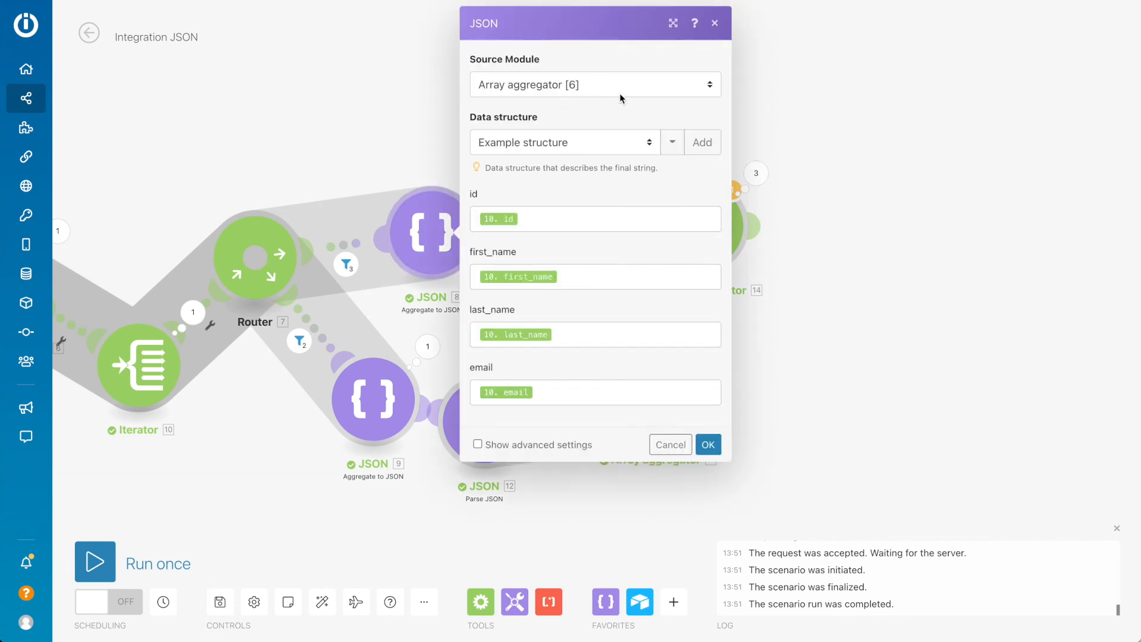
click(619, 91)
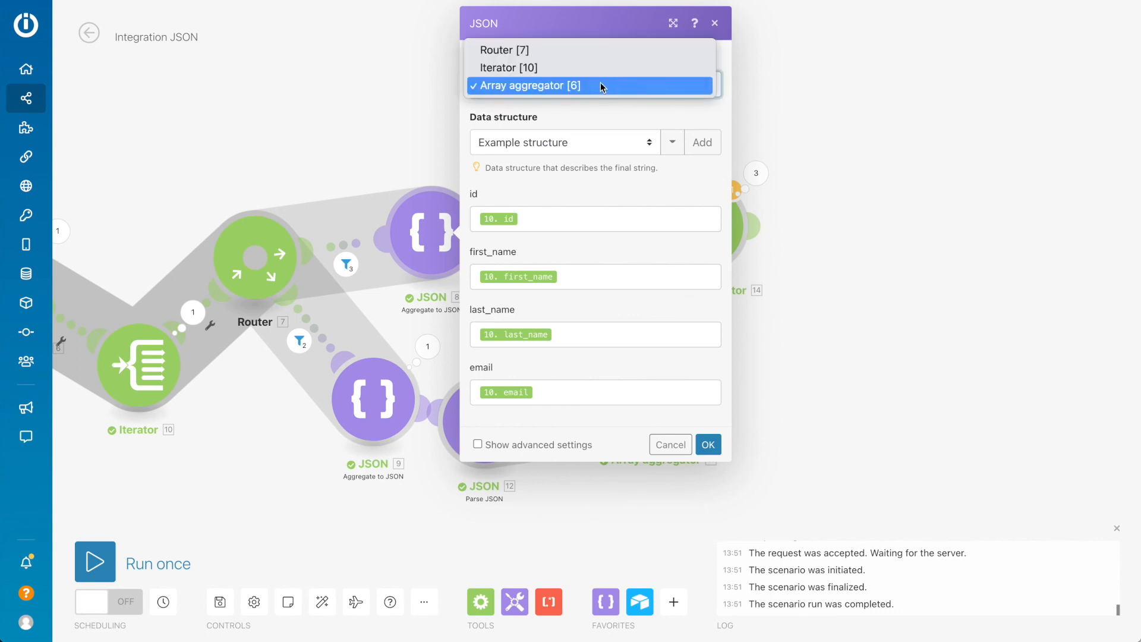
click(557, 88)
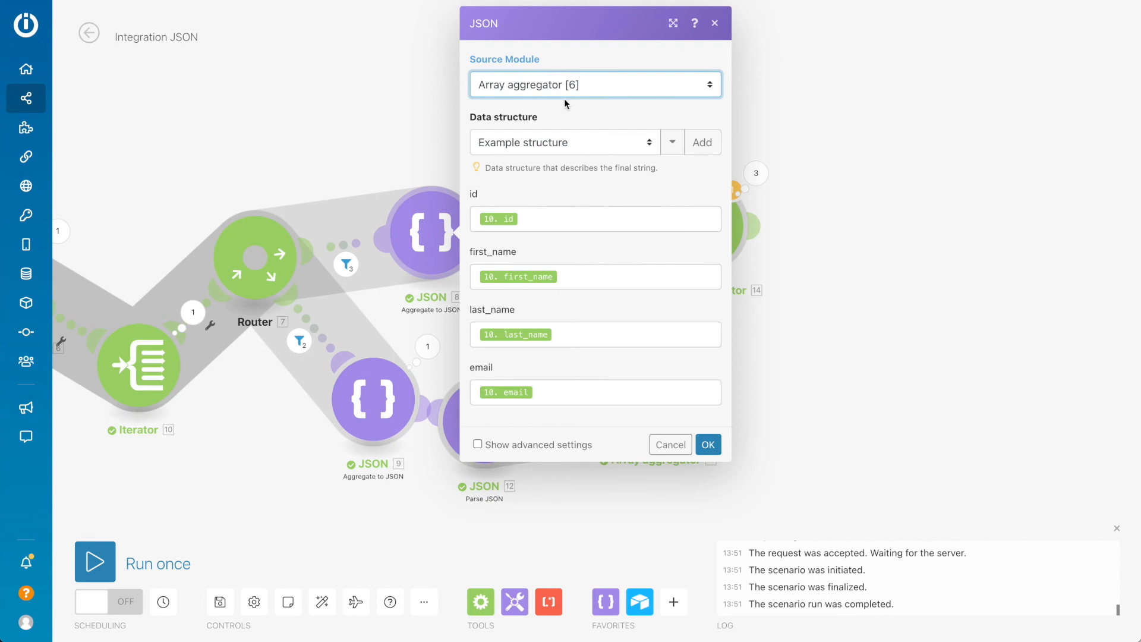
click(566, 94)
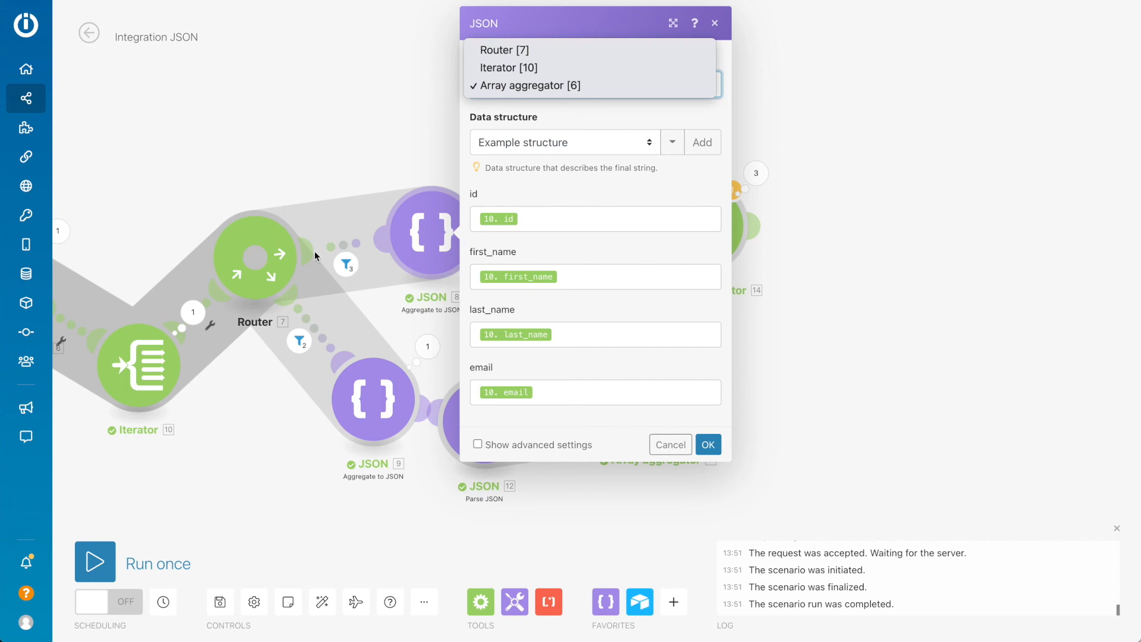
click(540, 86)
drag(263, 98, 454, 119)
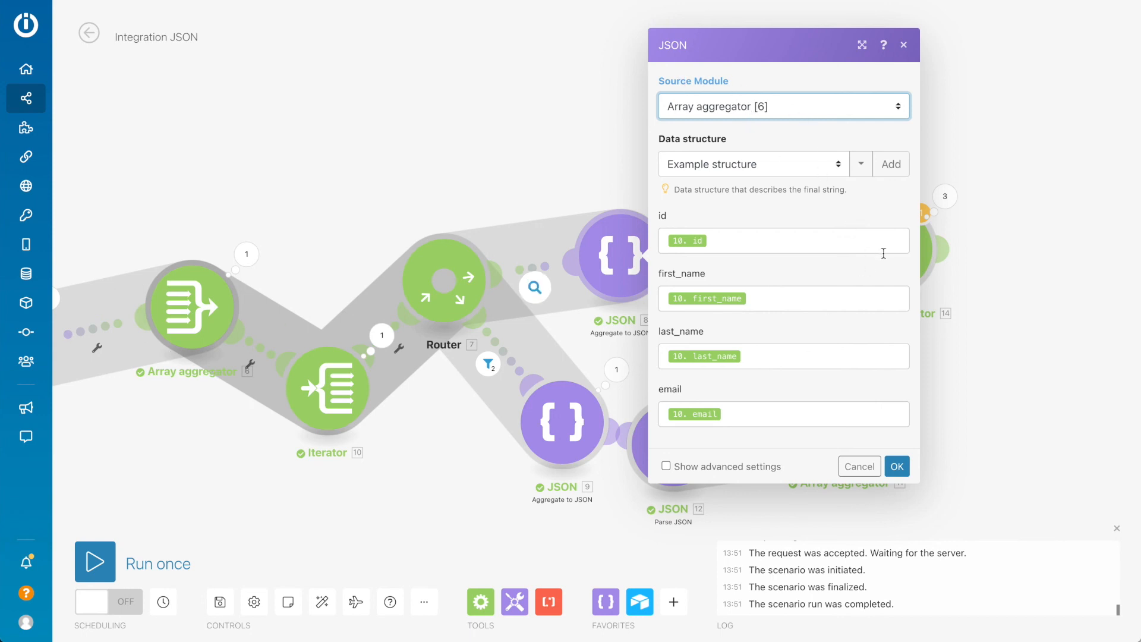
click(897, 466)
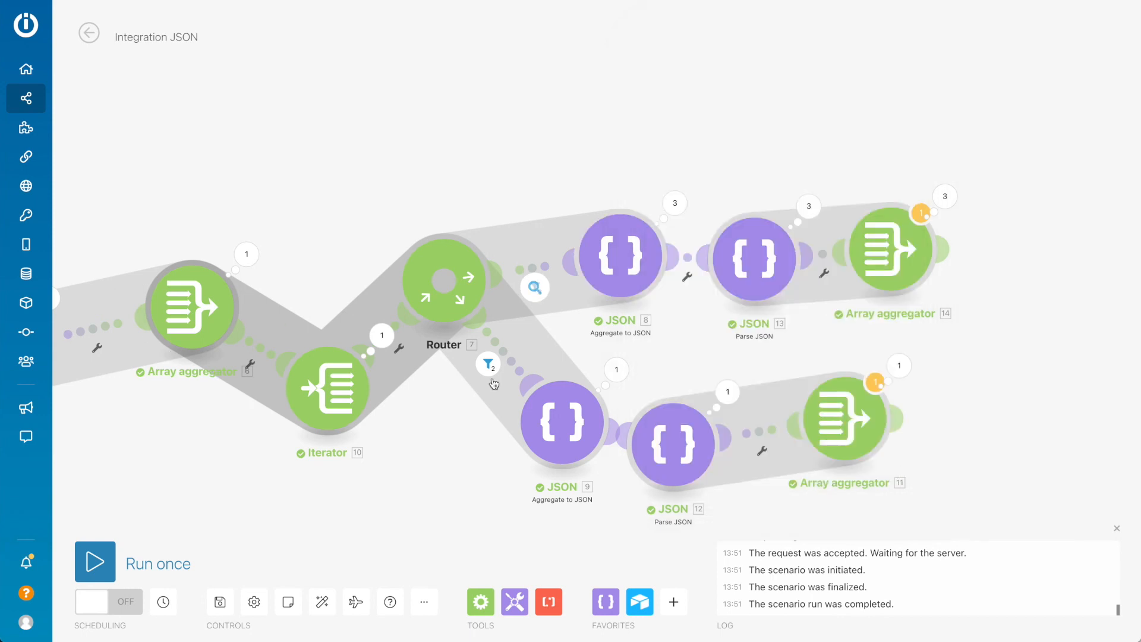
Step: Rerun the scenario despite the warnings and inspect the input bundles and output array of Array aggregator 14
click(95, 562)
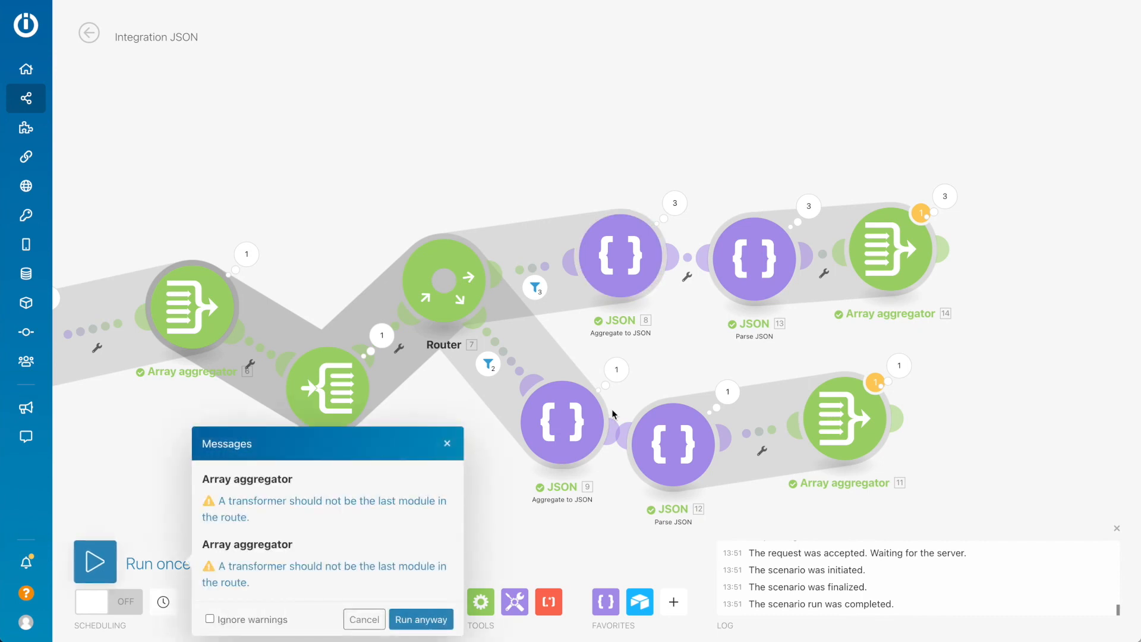
click(421, 620)
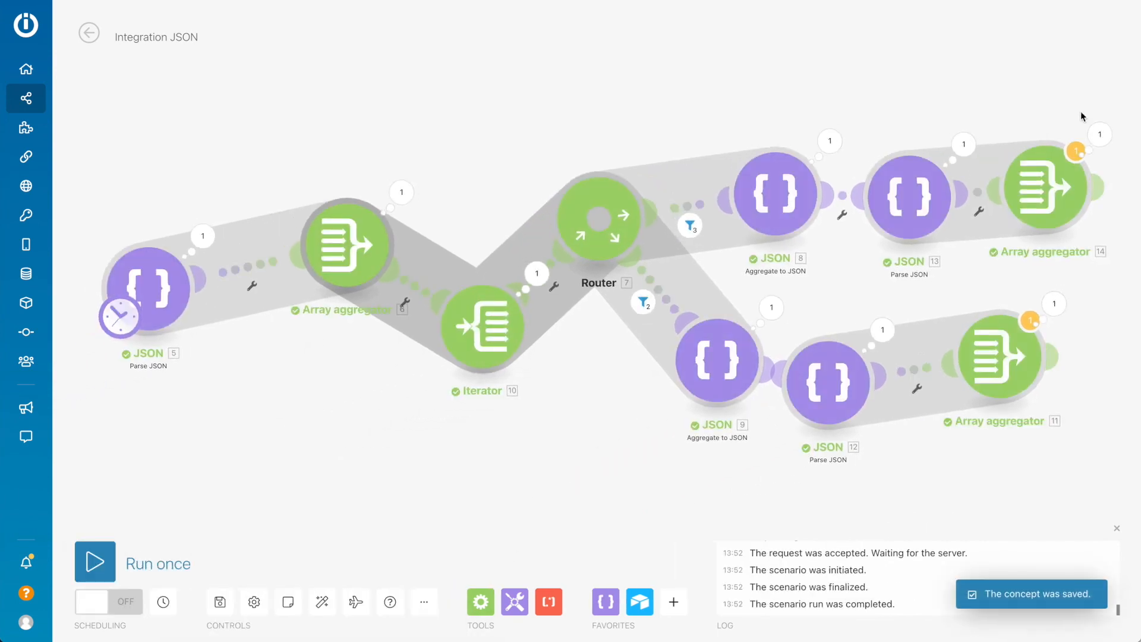
click(1100, 134)
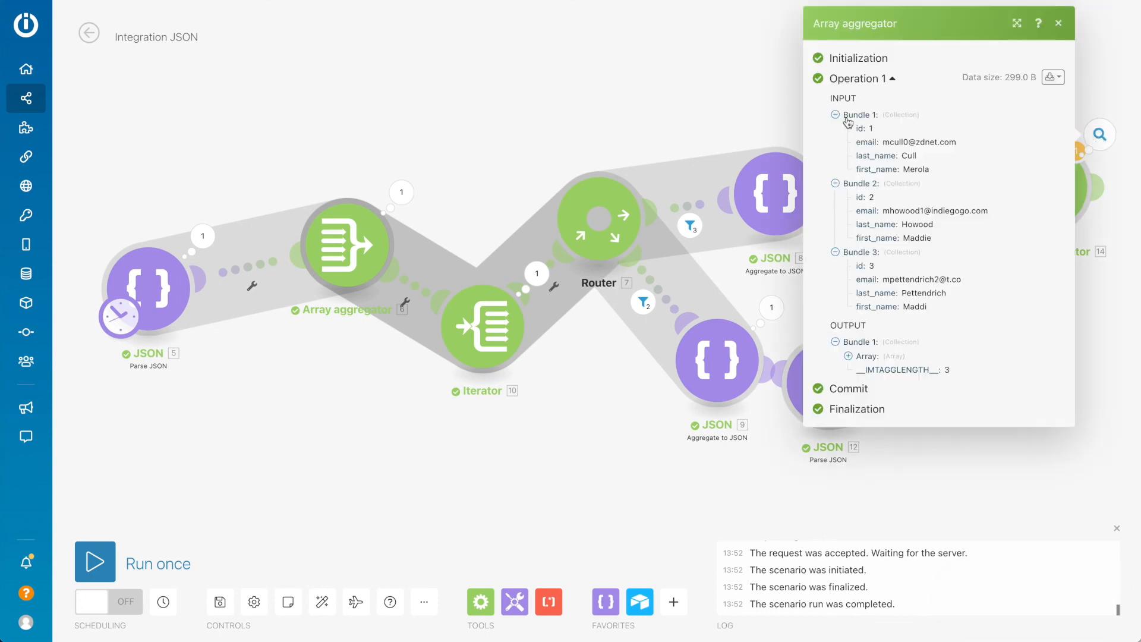
click(849, 355)
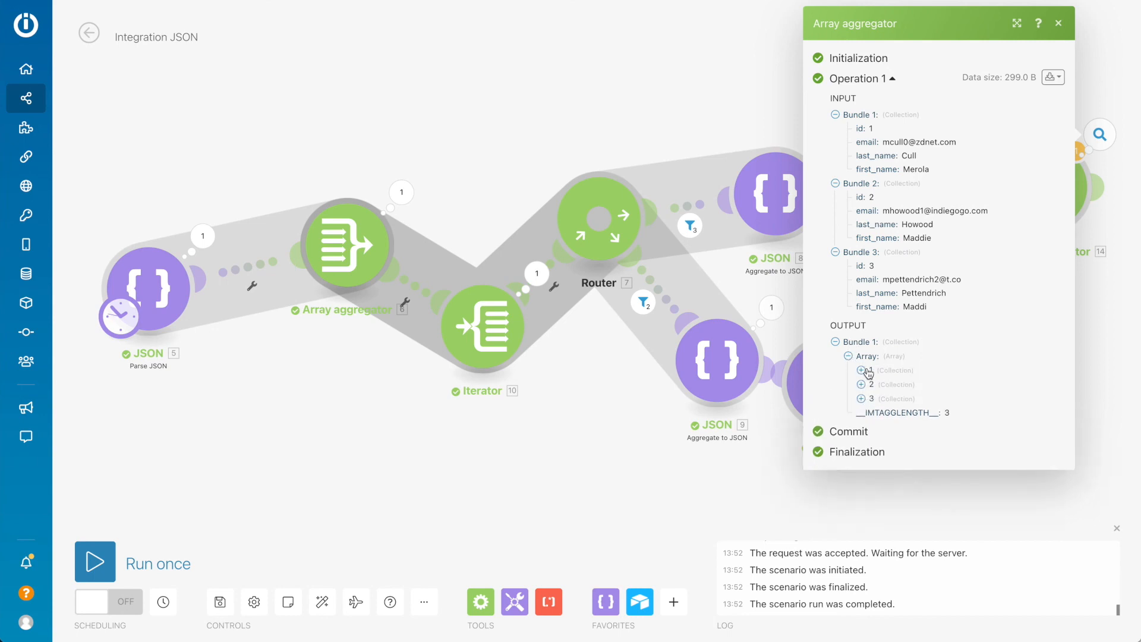
click(748, 466)
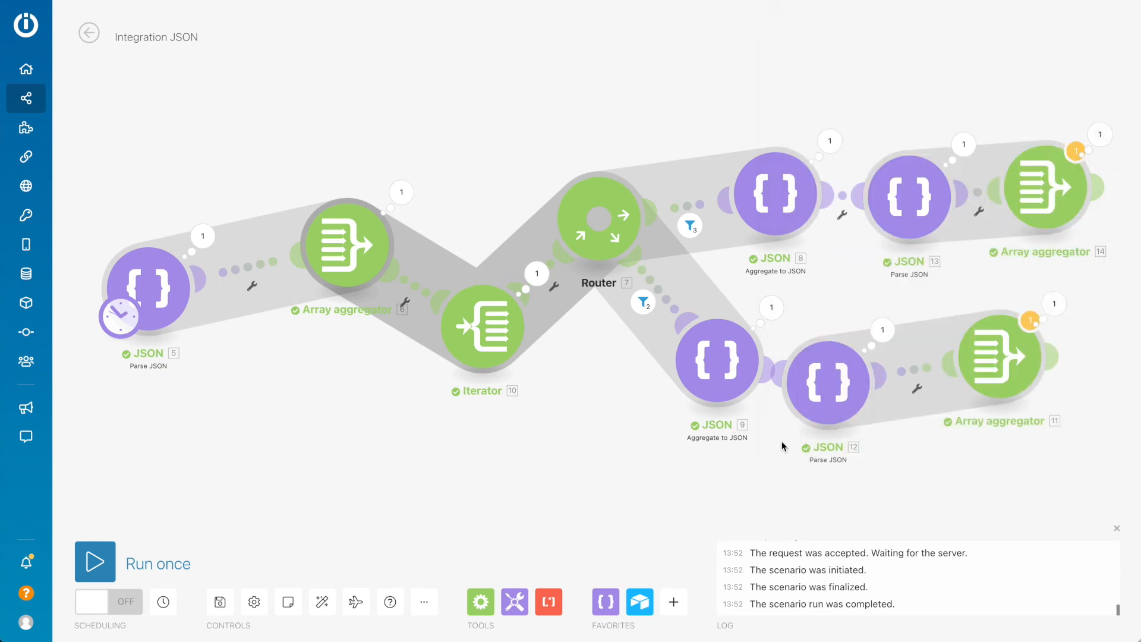
Step: Examine the output array of Array aggregator 11 from the latest run
click(1060, 307)
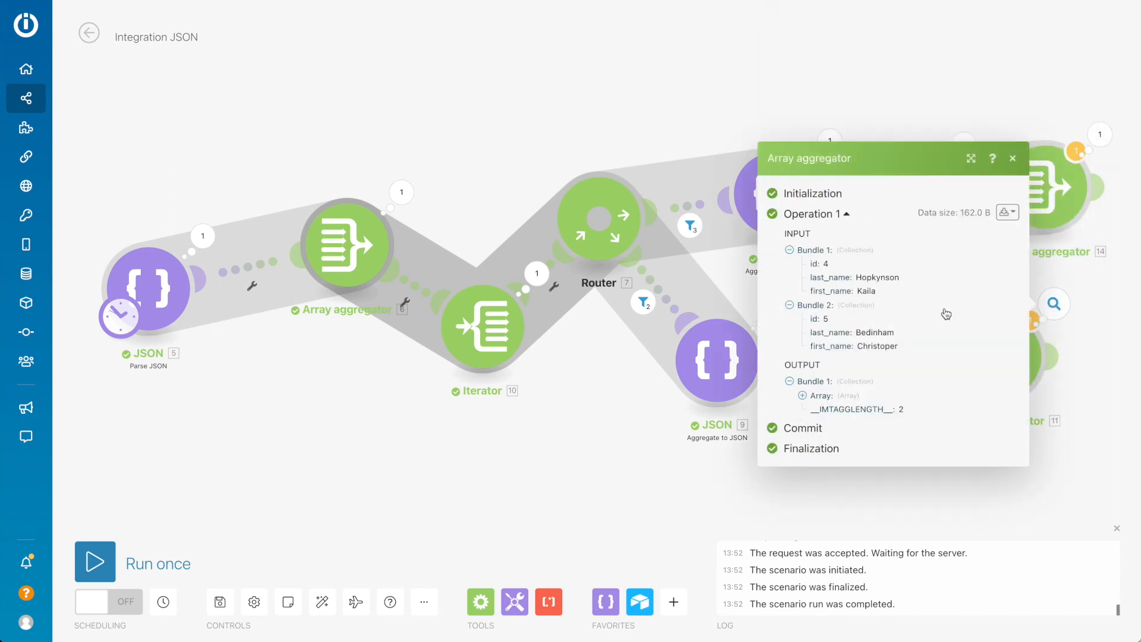
click(803, 396)
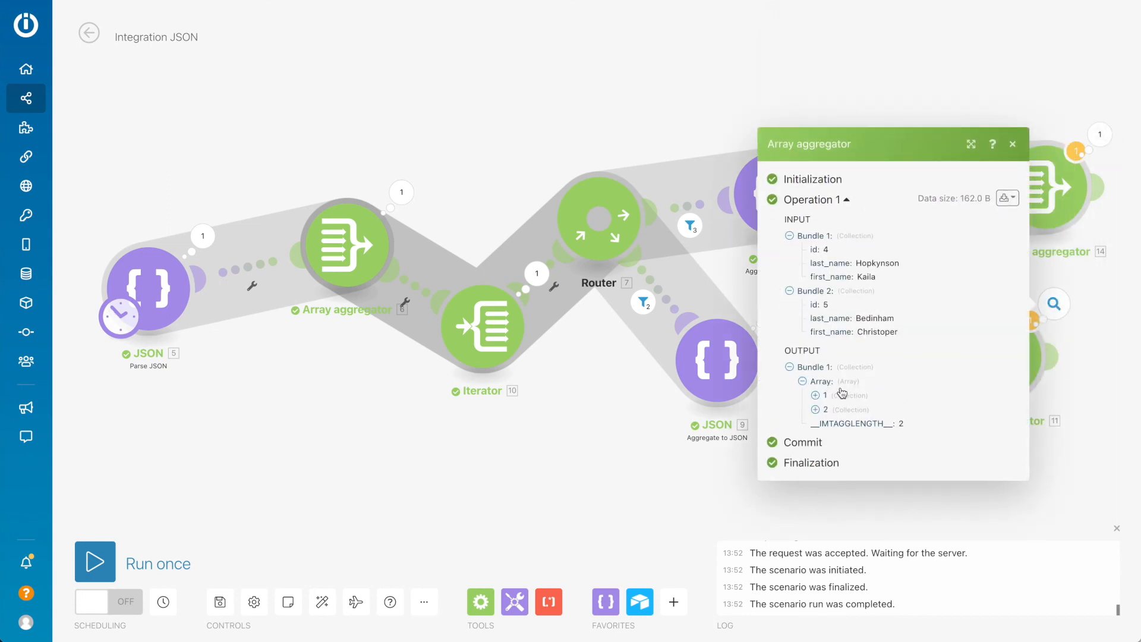
click(1117, 346)
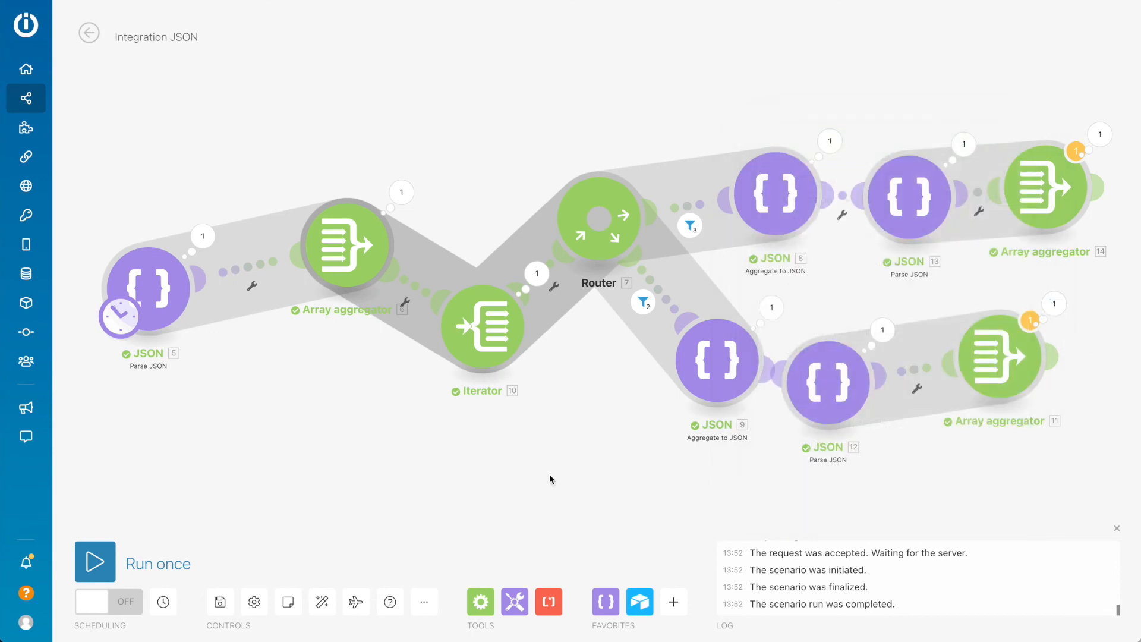
drag(511, 480, 602, 455)
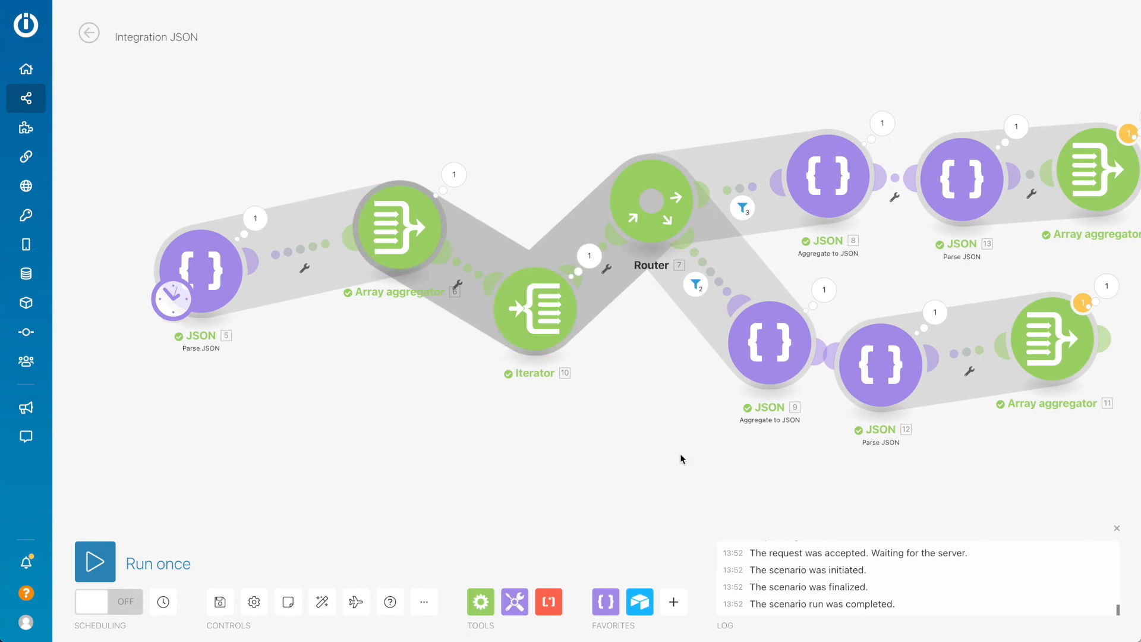
drag(682, 458, 327, 436)
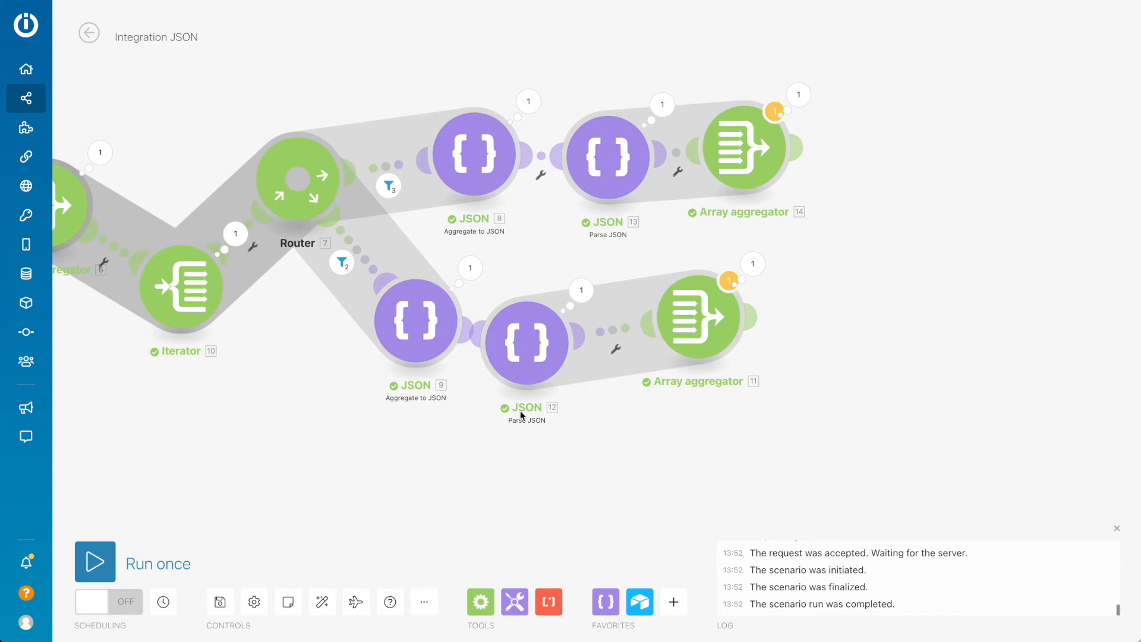